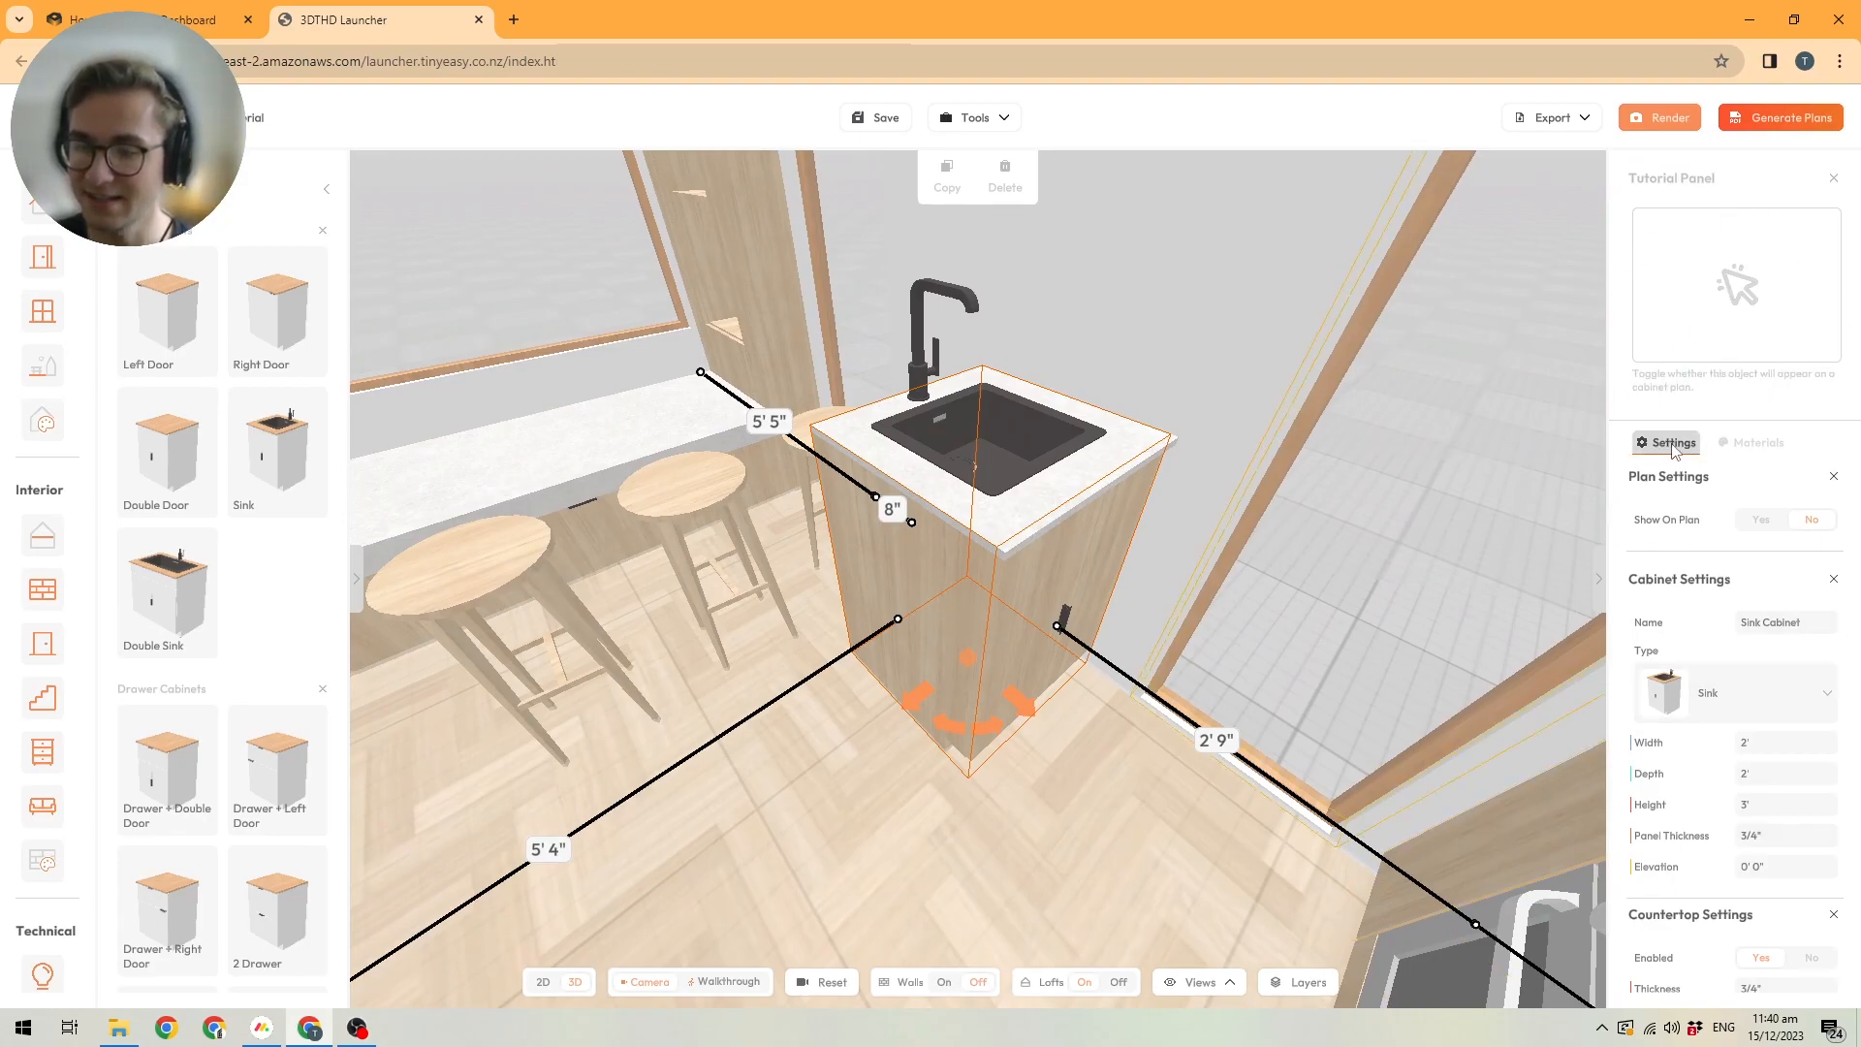
Override the sink cabinet's countertop material with Teak from the Veneer Plywood category.
click(1752, 443)
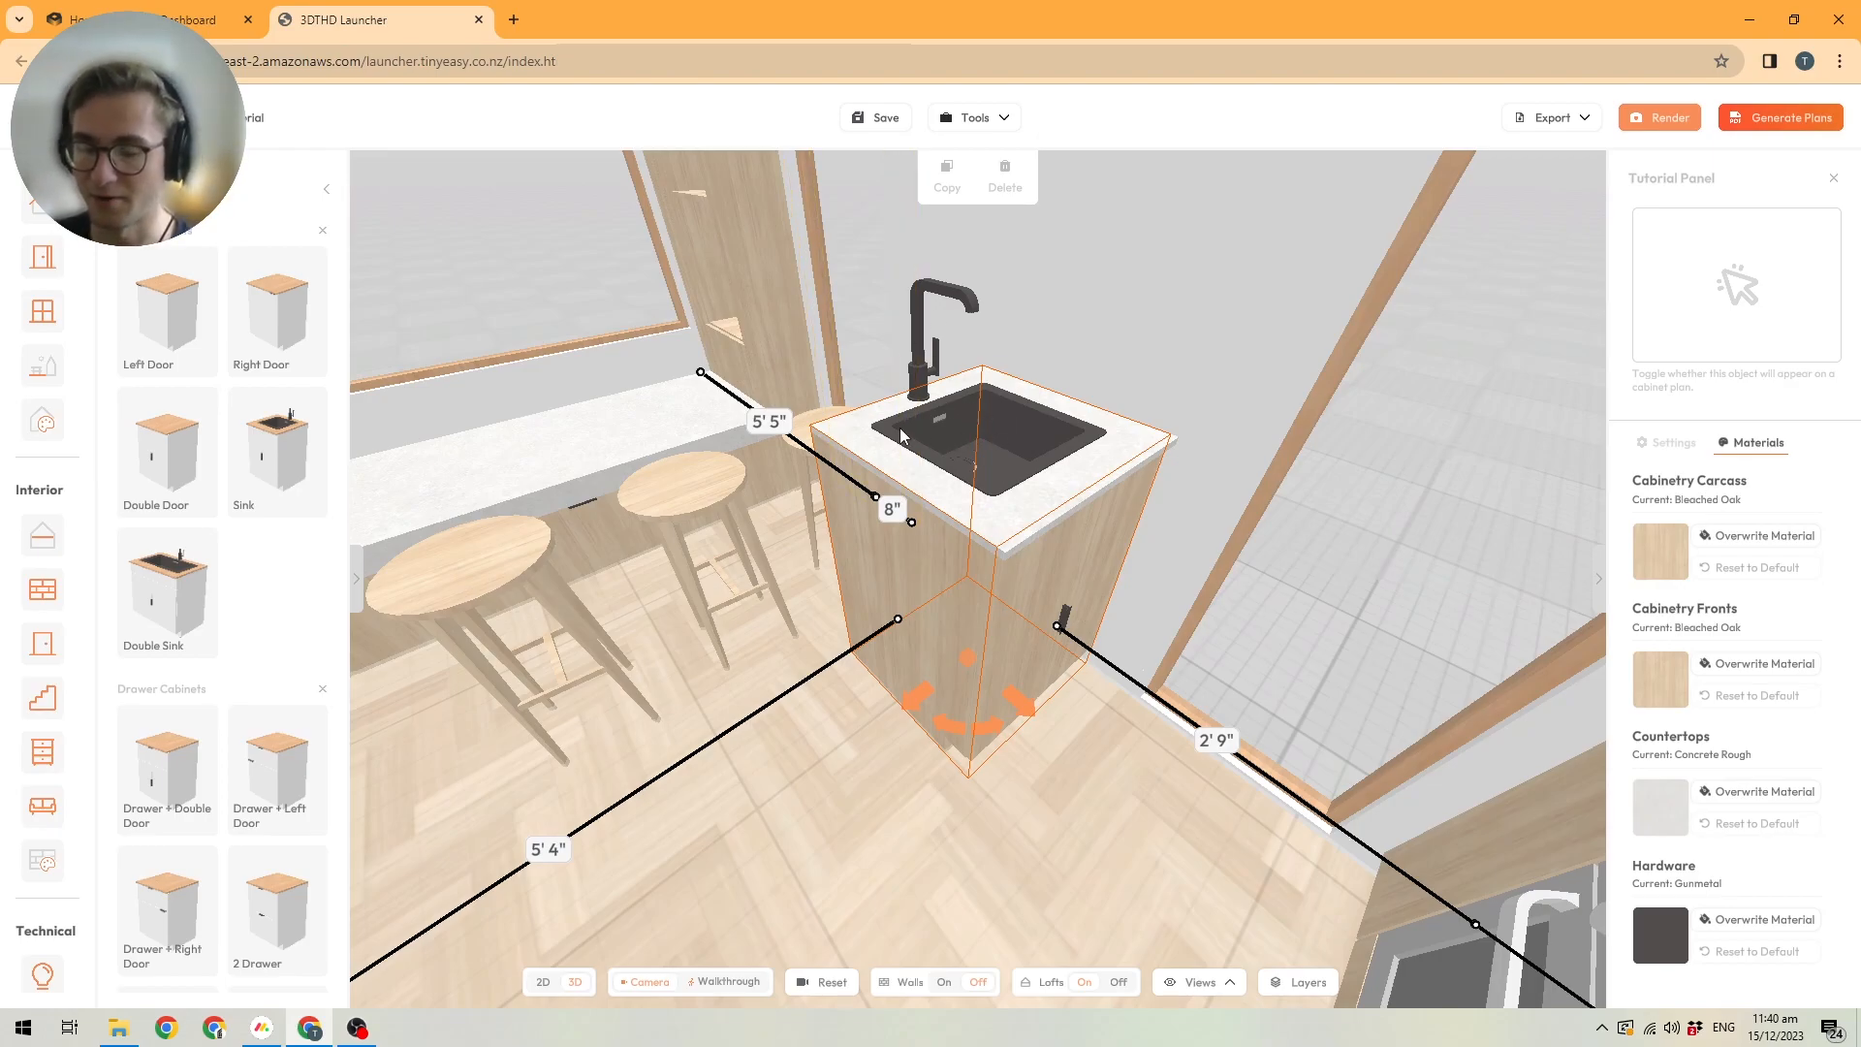
click(1744, 793)
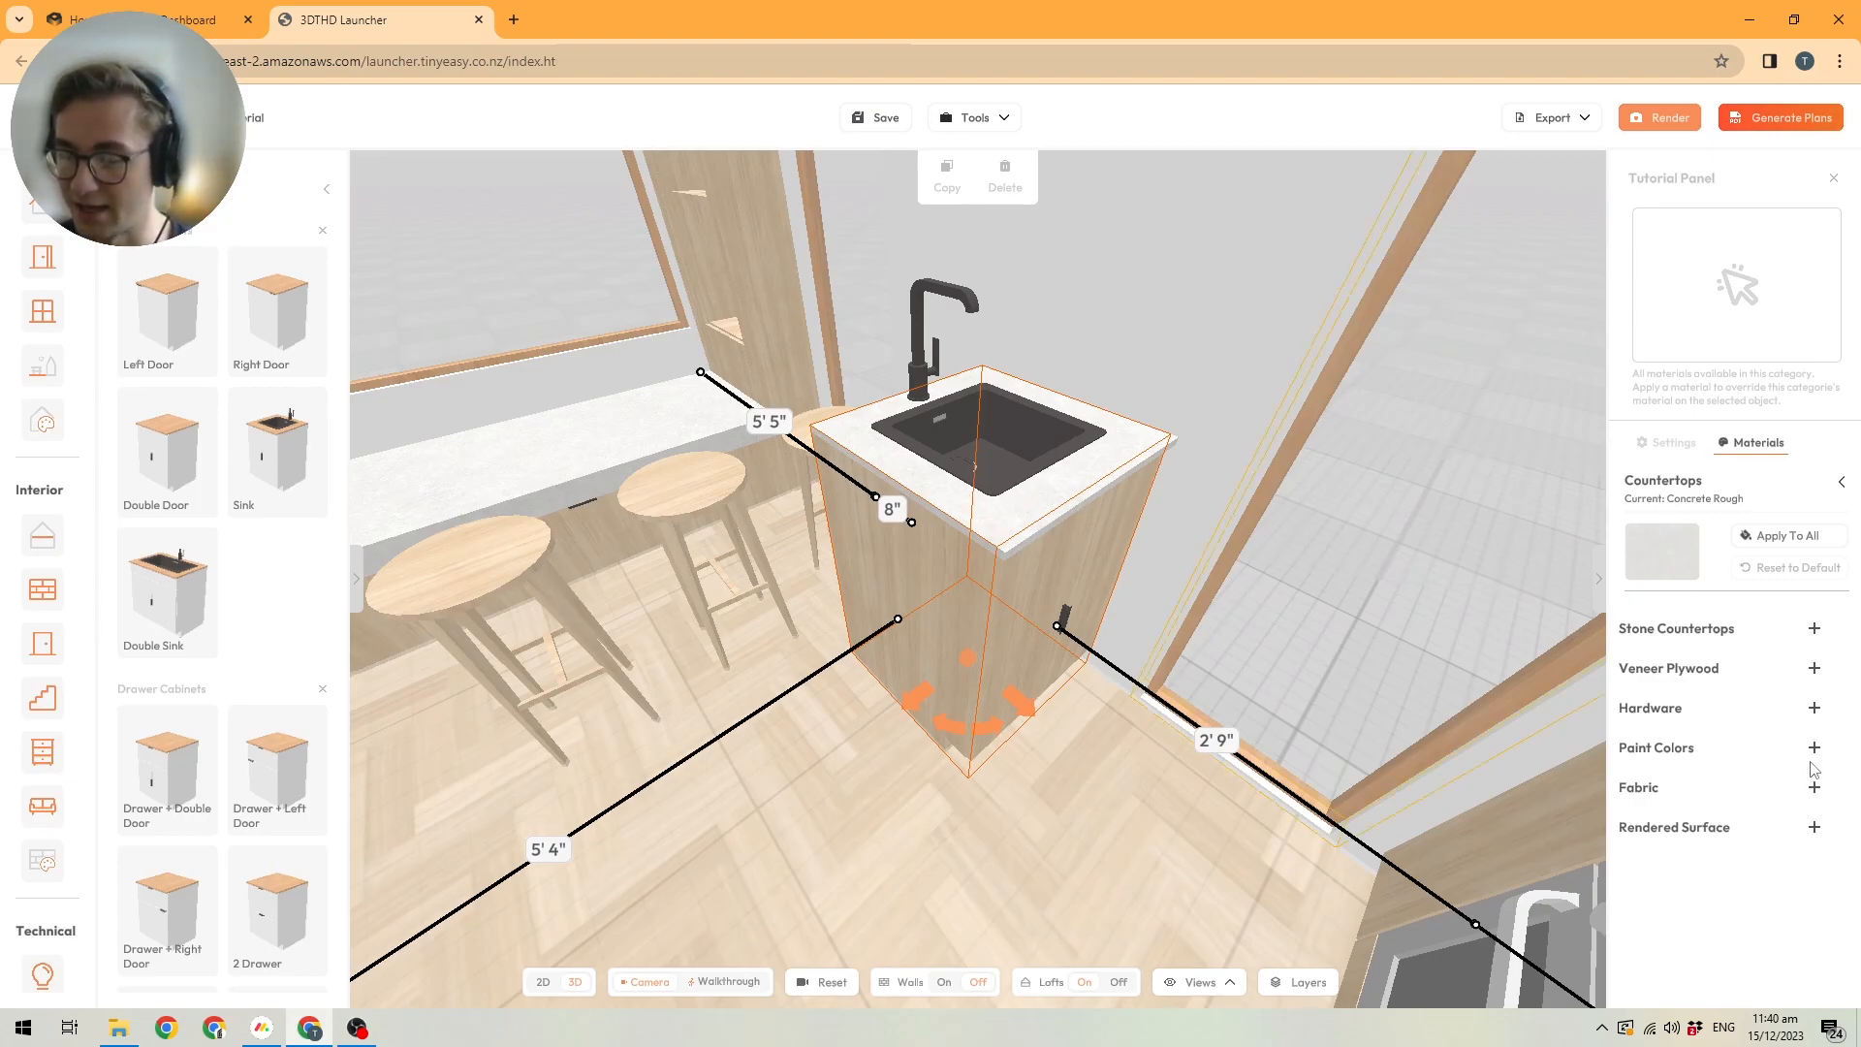
click(1813, 668)
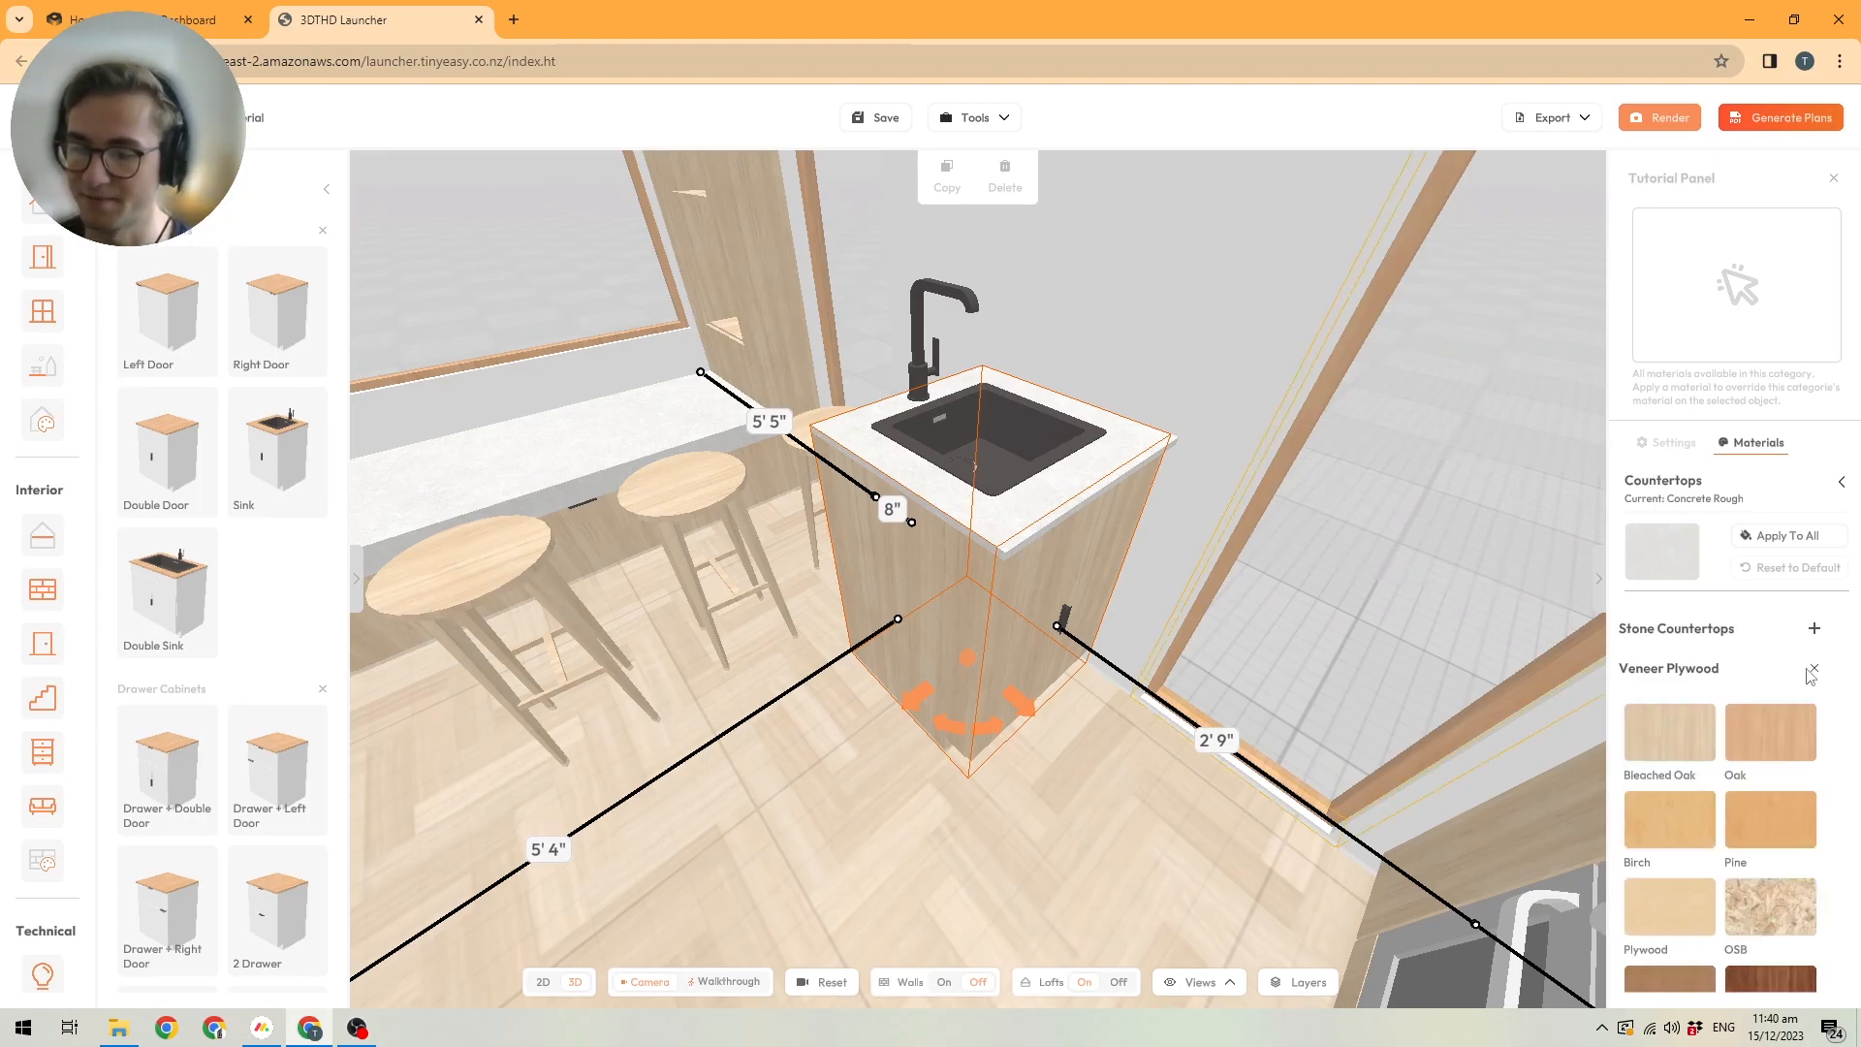
scroll(1729, 764, down, 1)
scroll(1742, 718, up, 1)
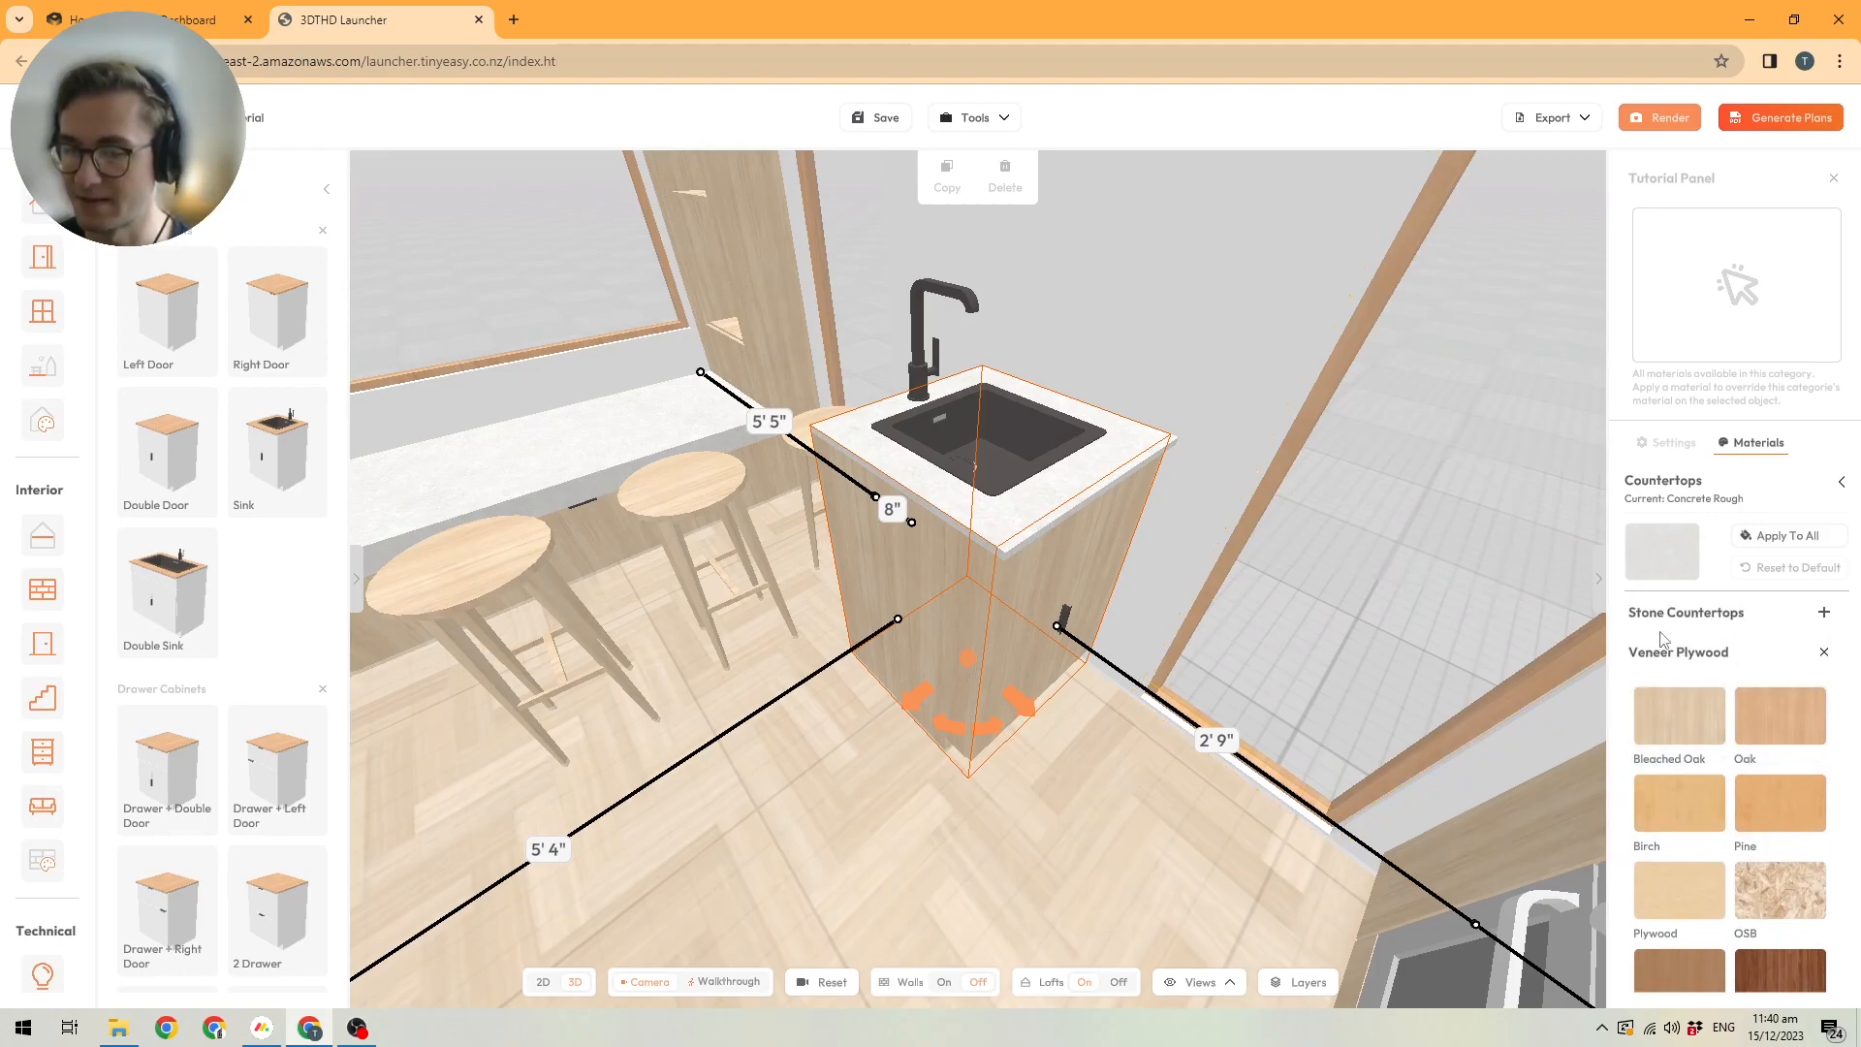
scroll(1799, 734, down, 1)
scroll(1797, 732, down, 2)
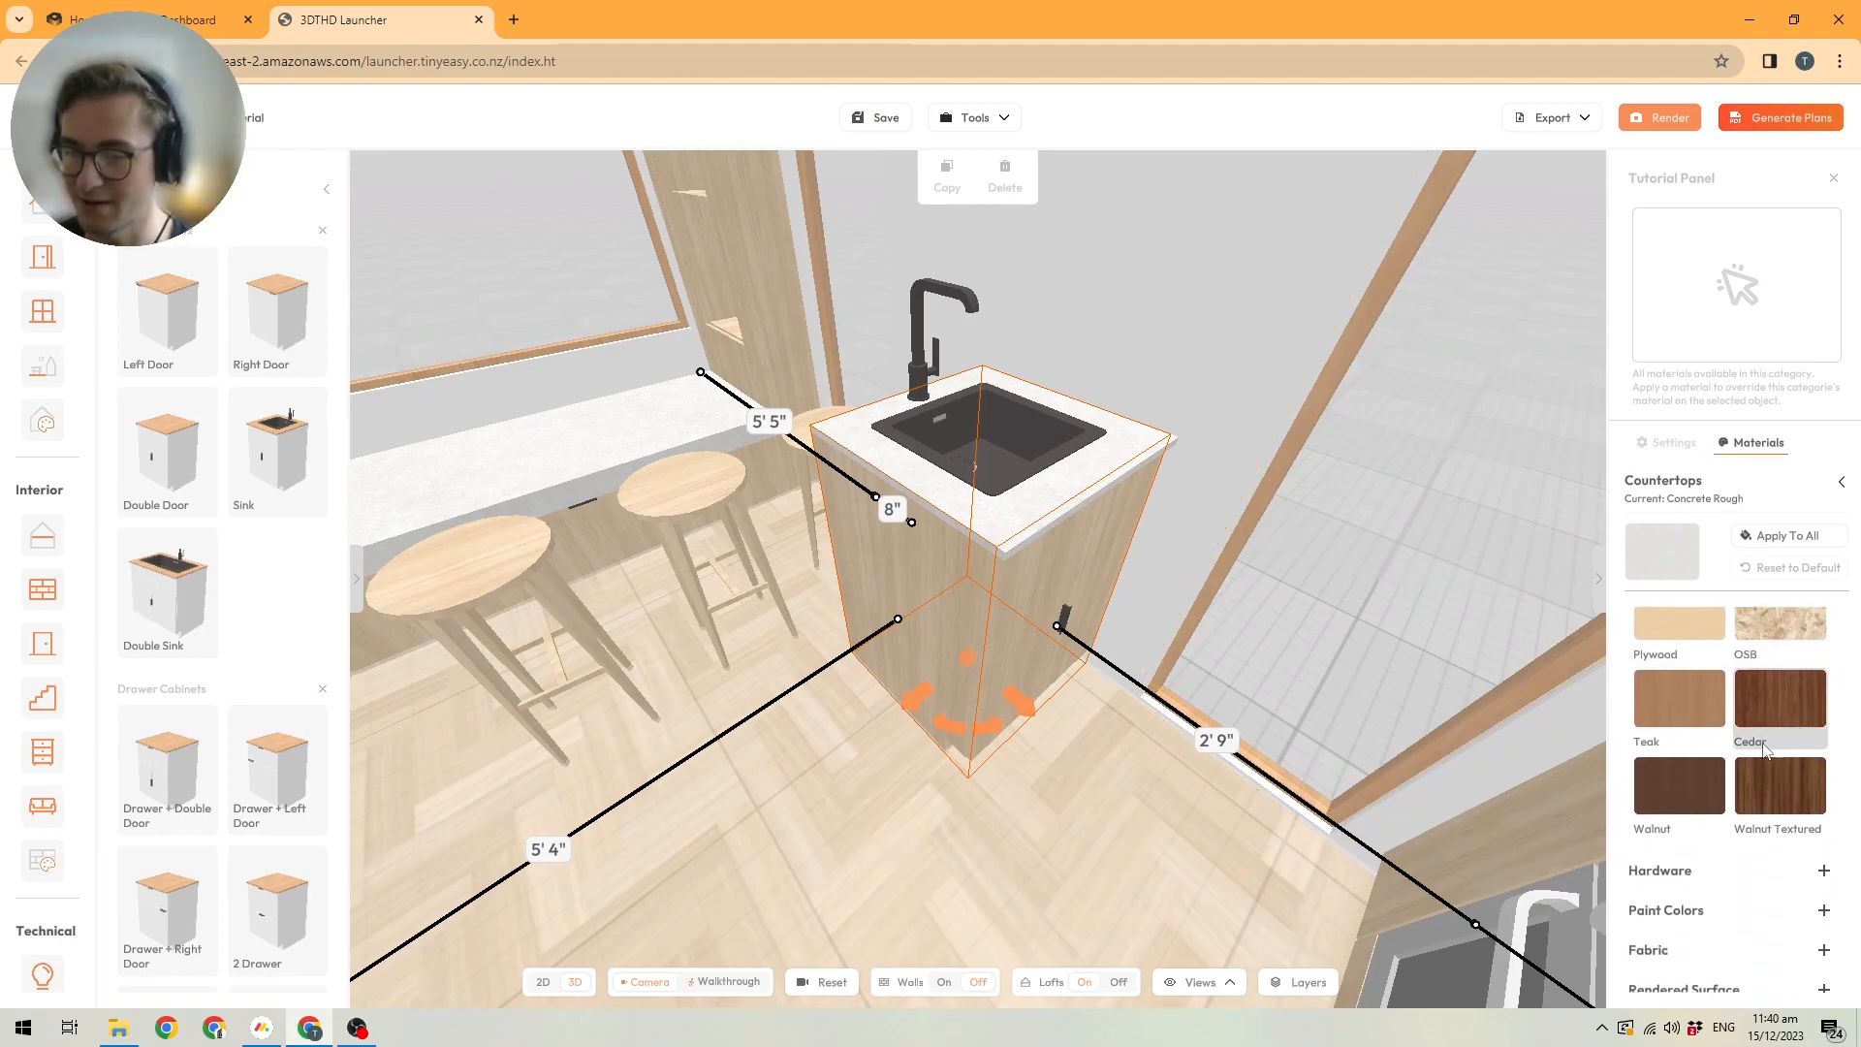
scroll(1745, 763, up, 1)
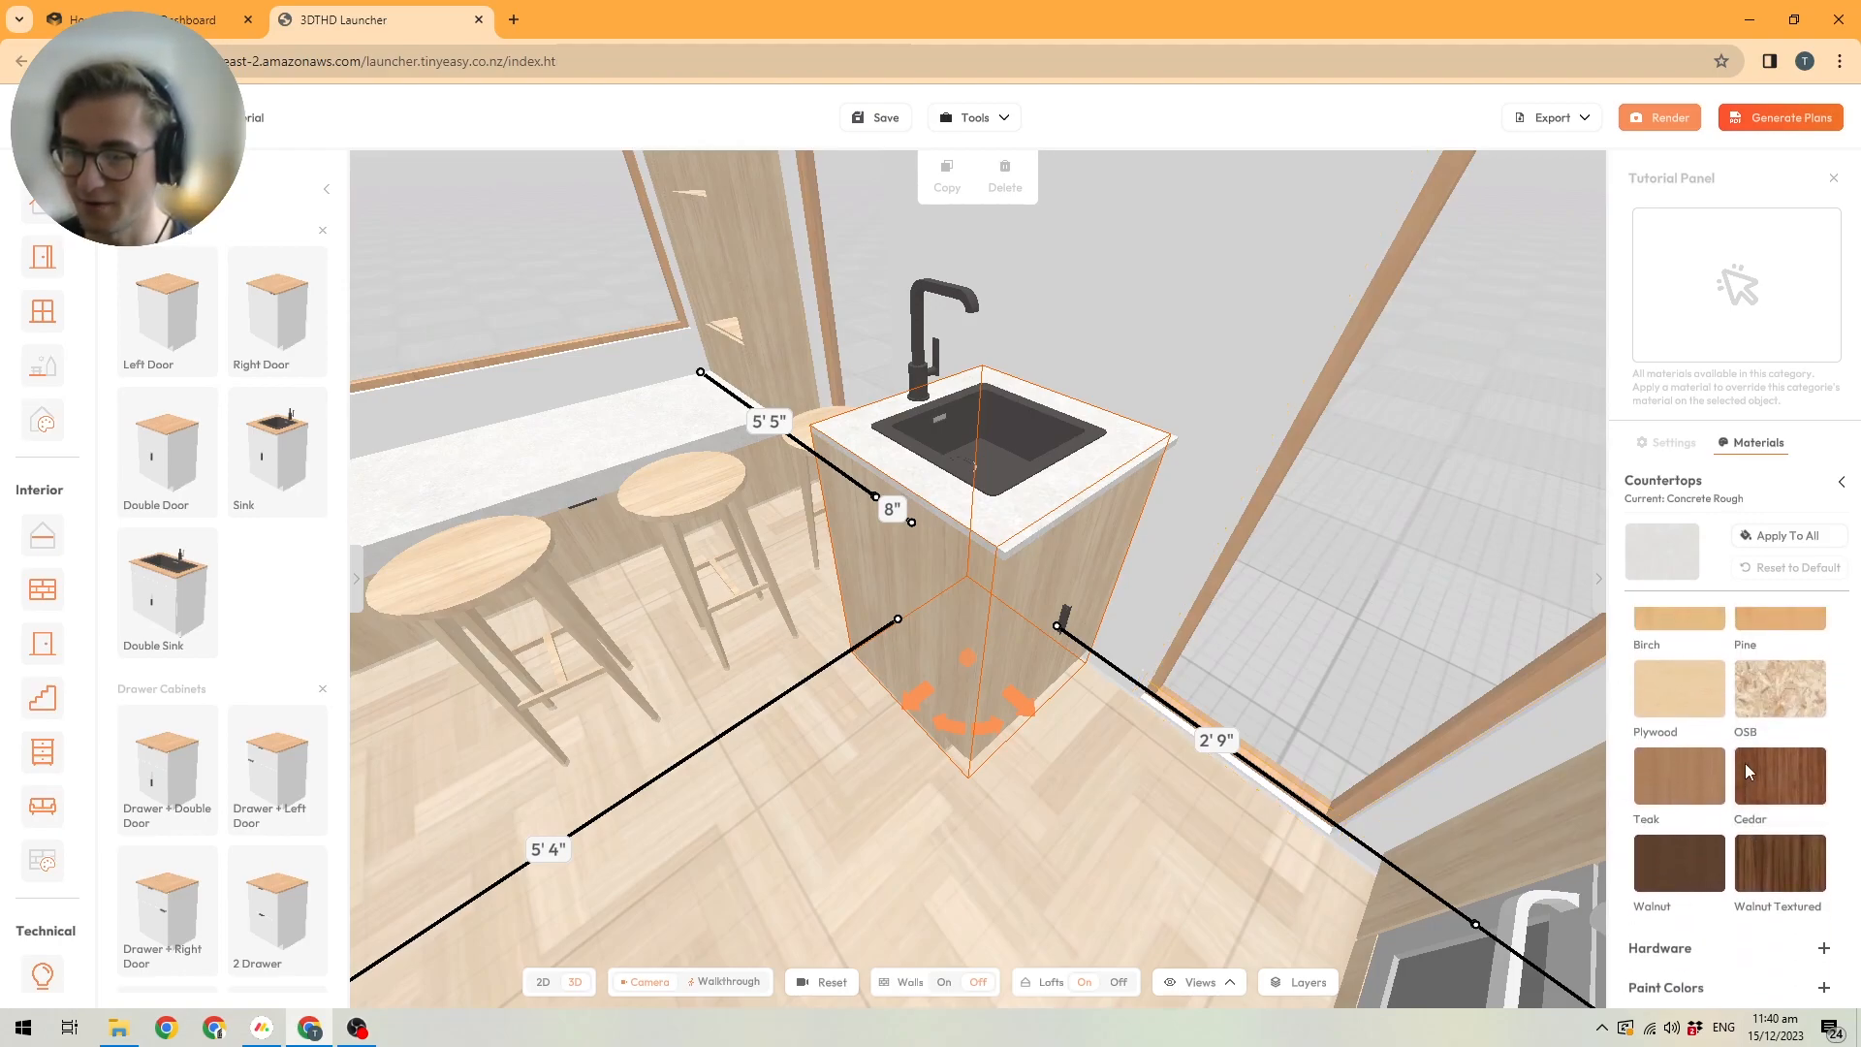
click(1671, 771)
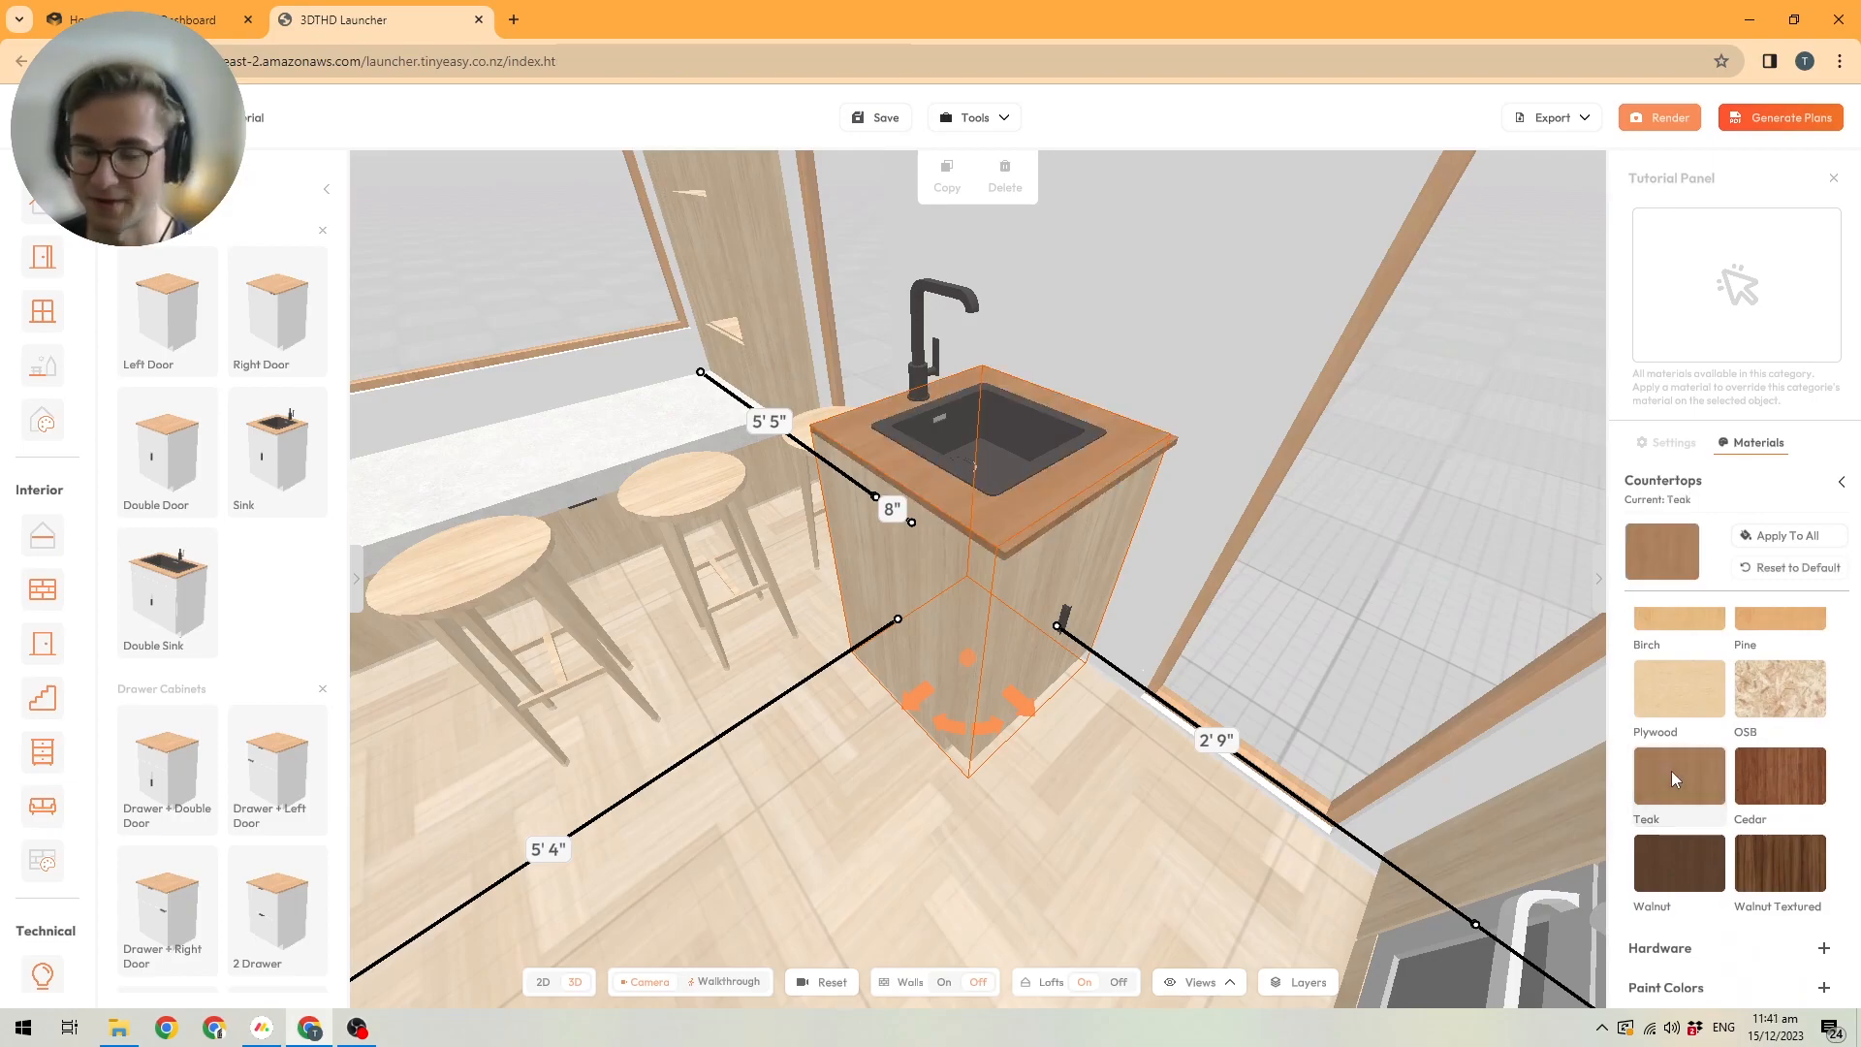
Apply the sink cabinet's Teak countertop material to all countertops in the house.
drag(1260, 722, 847, 601)
scroll(887, 585, down, 3)
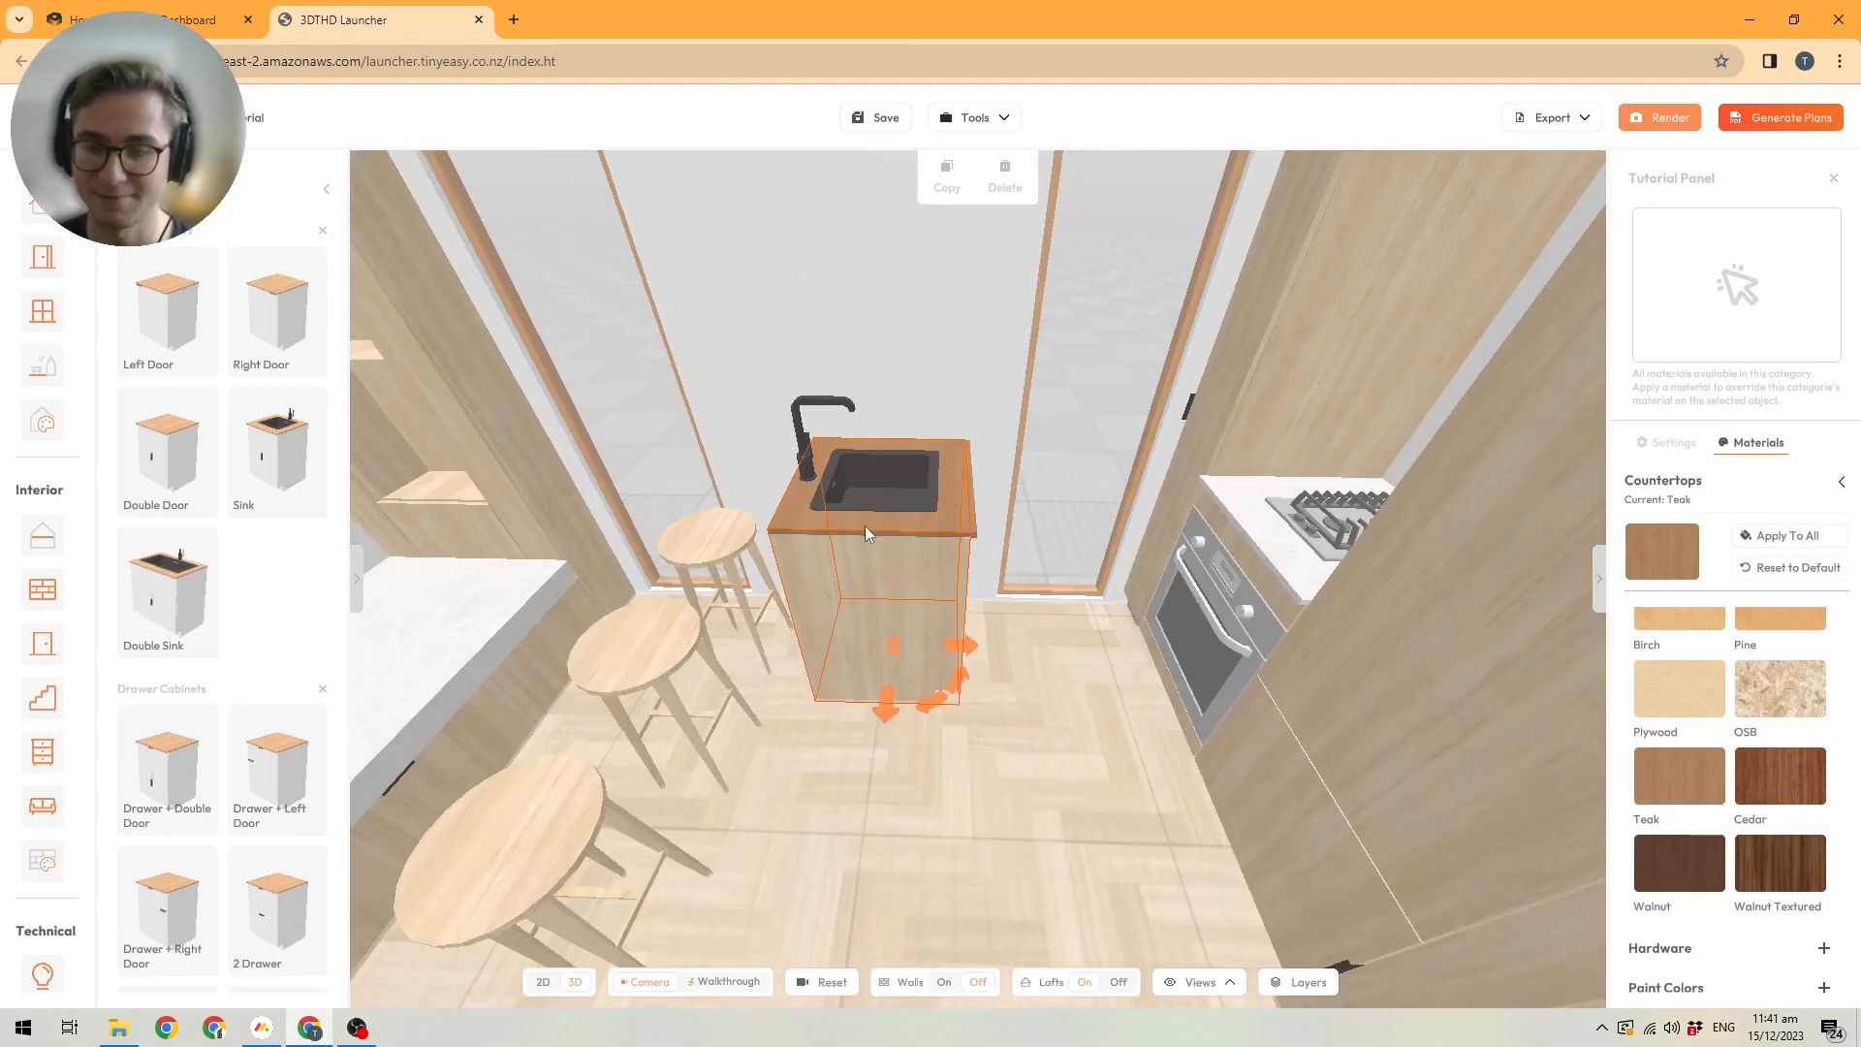
scroll(924, 558, down, 4)
scroll(921, 557, down, 5)
scroll(916, 555, up, 5)
drag(973, 561, 1141, 520)
scroll(908, 560, up, 5)
drag(907, 560, 925, 579)
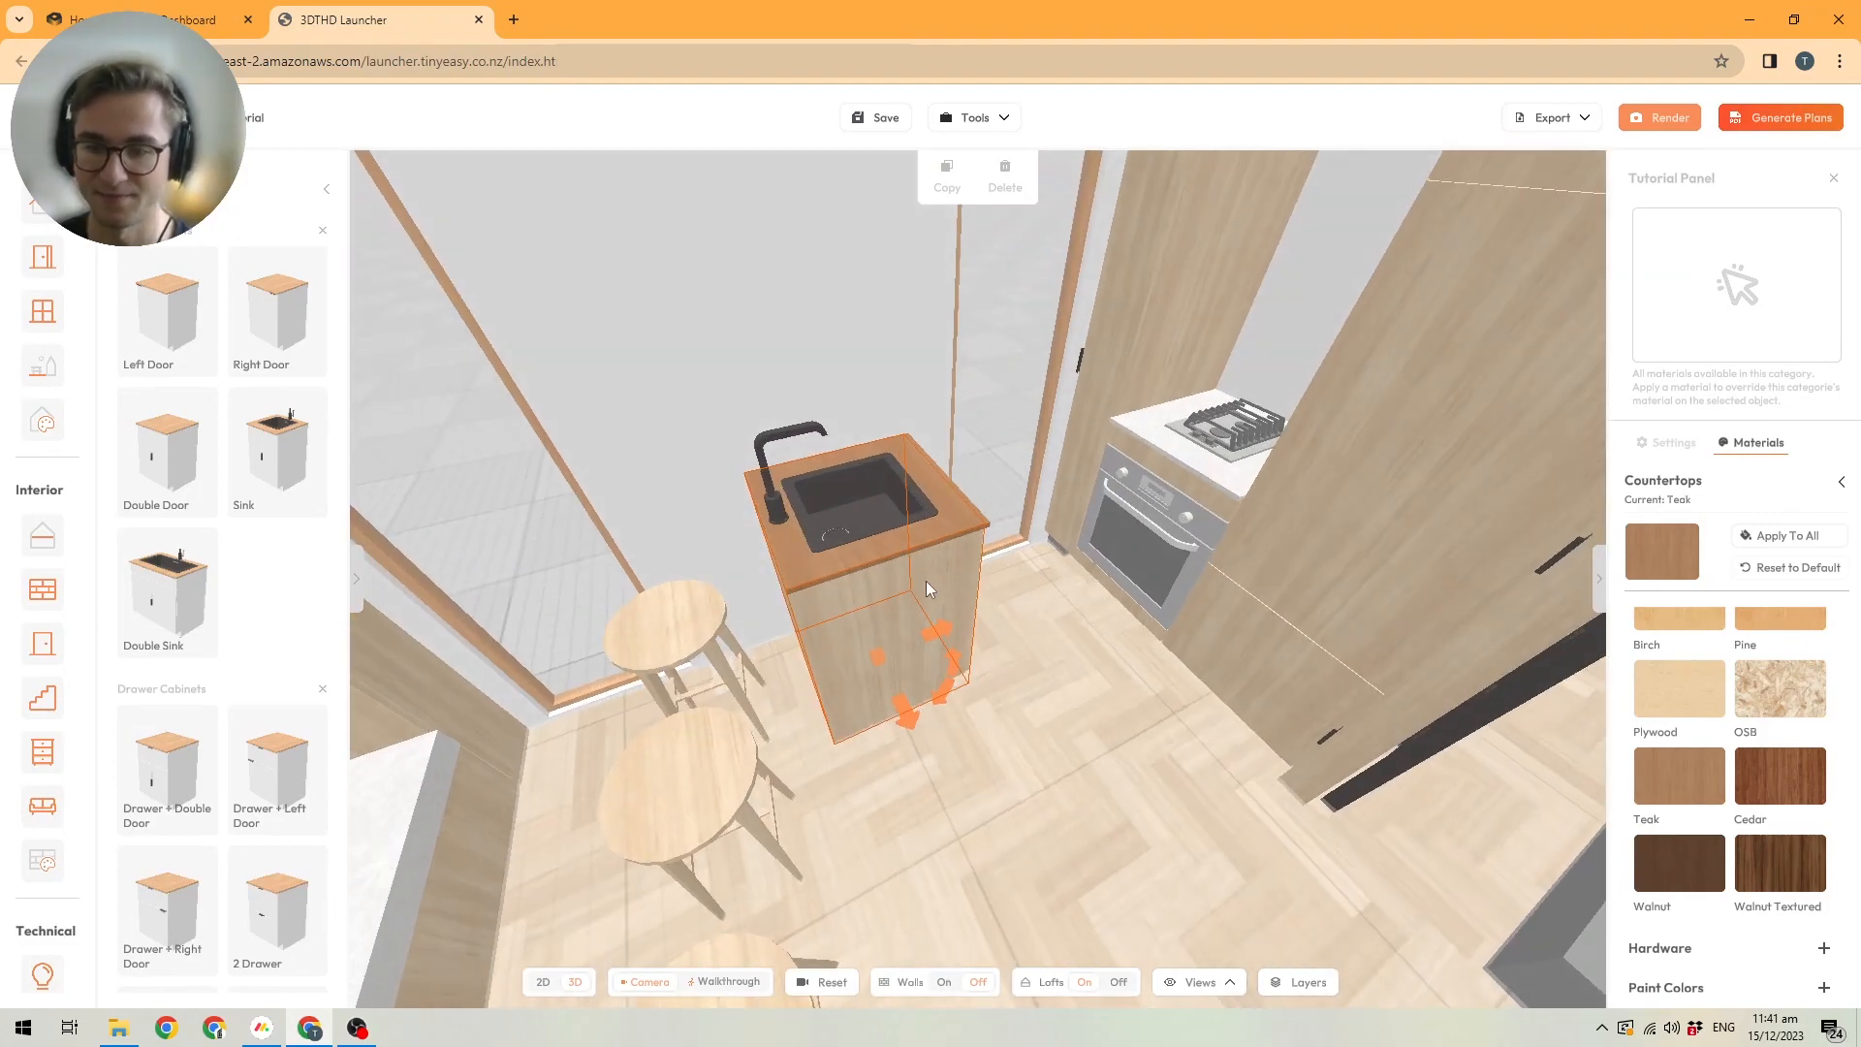
scroll(903, 531, down, 5)
scroll(903, 536, down, 5)
scroll(981, 556, up, 5)
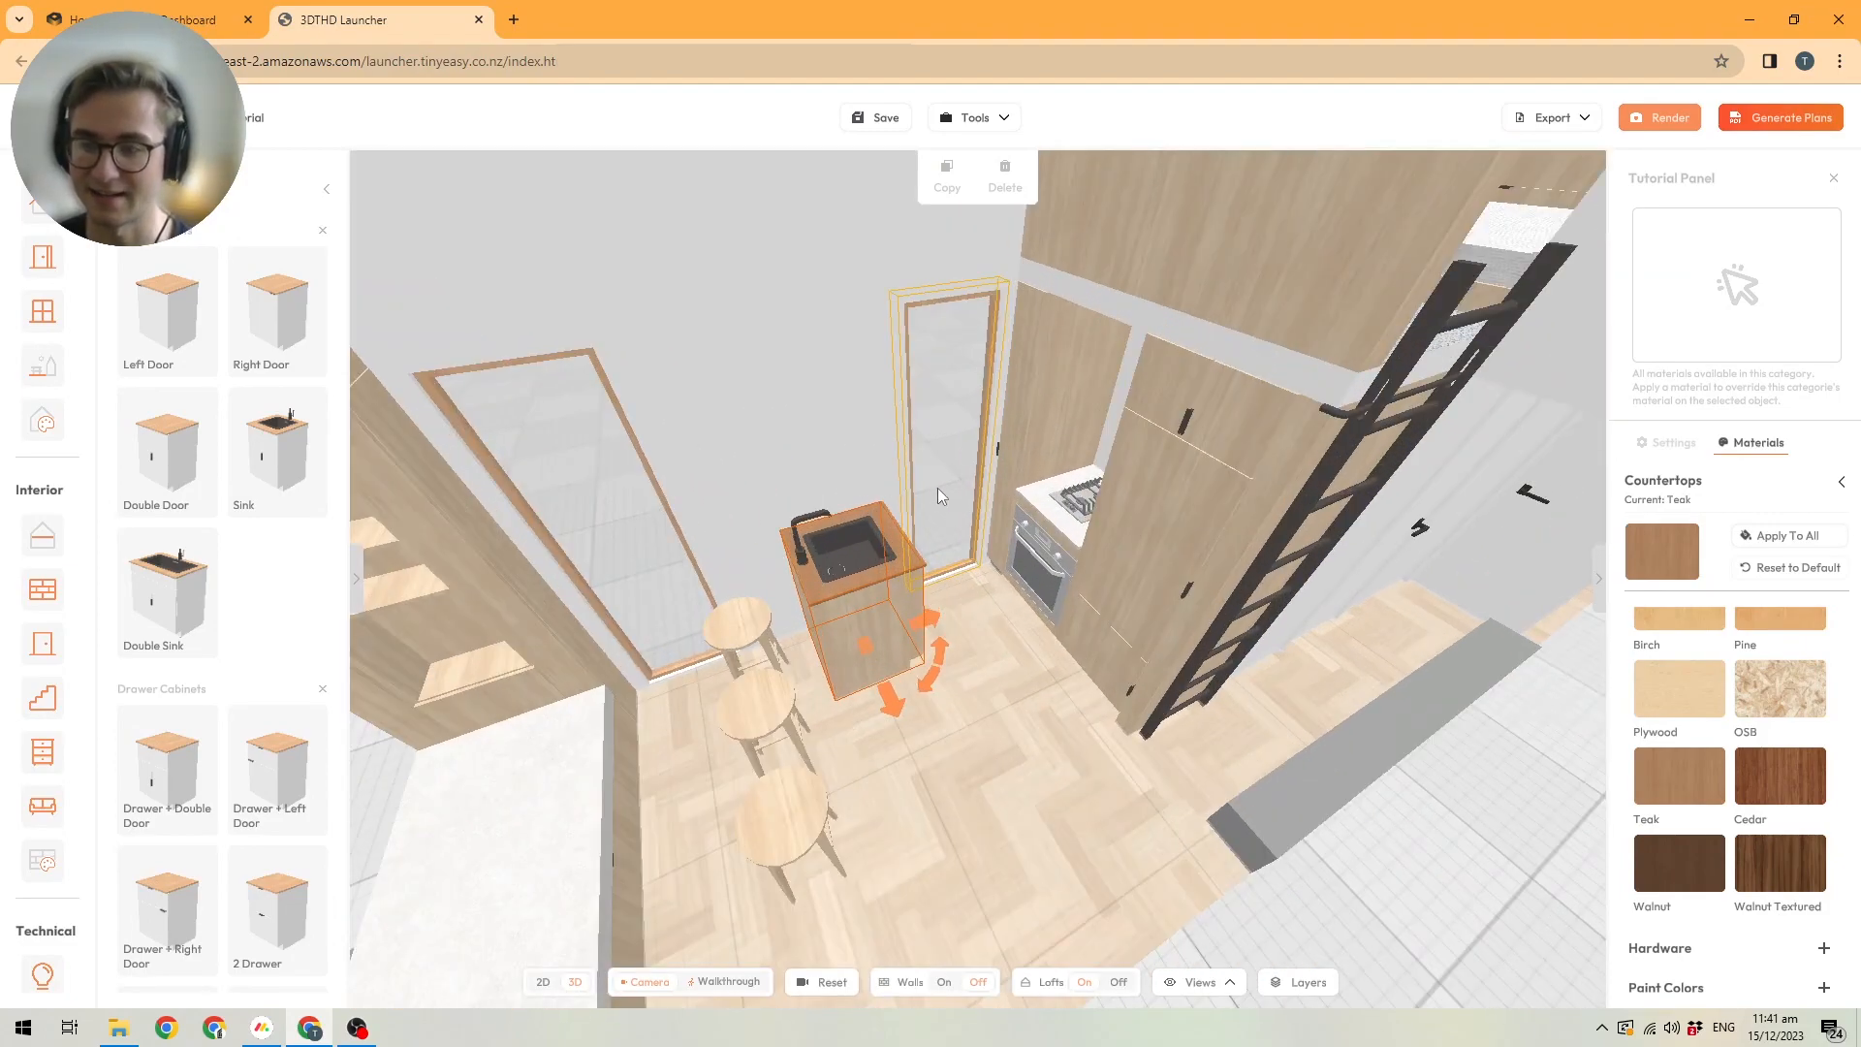
click(1775, 539)
Override the sink cabinet's Cabinetry Carcass material with White from Paint Colors and apply it to all cabinet carcasses.
drag(960, 582, 1053, 578)
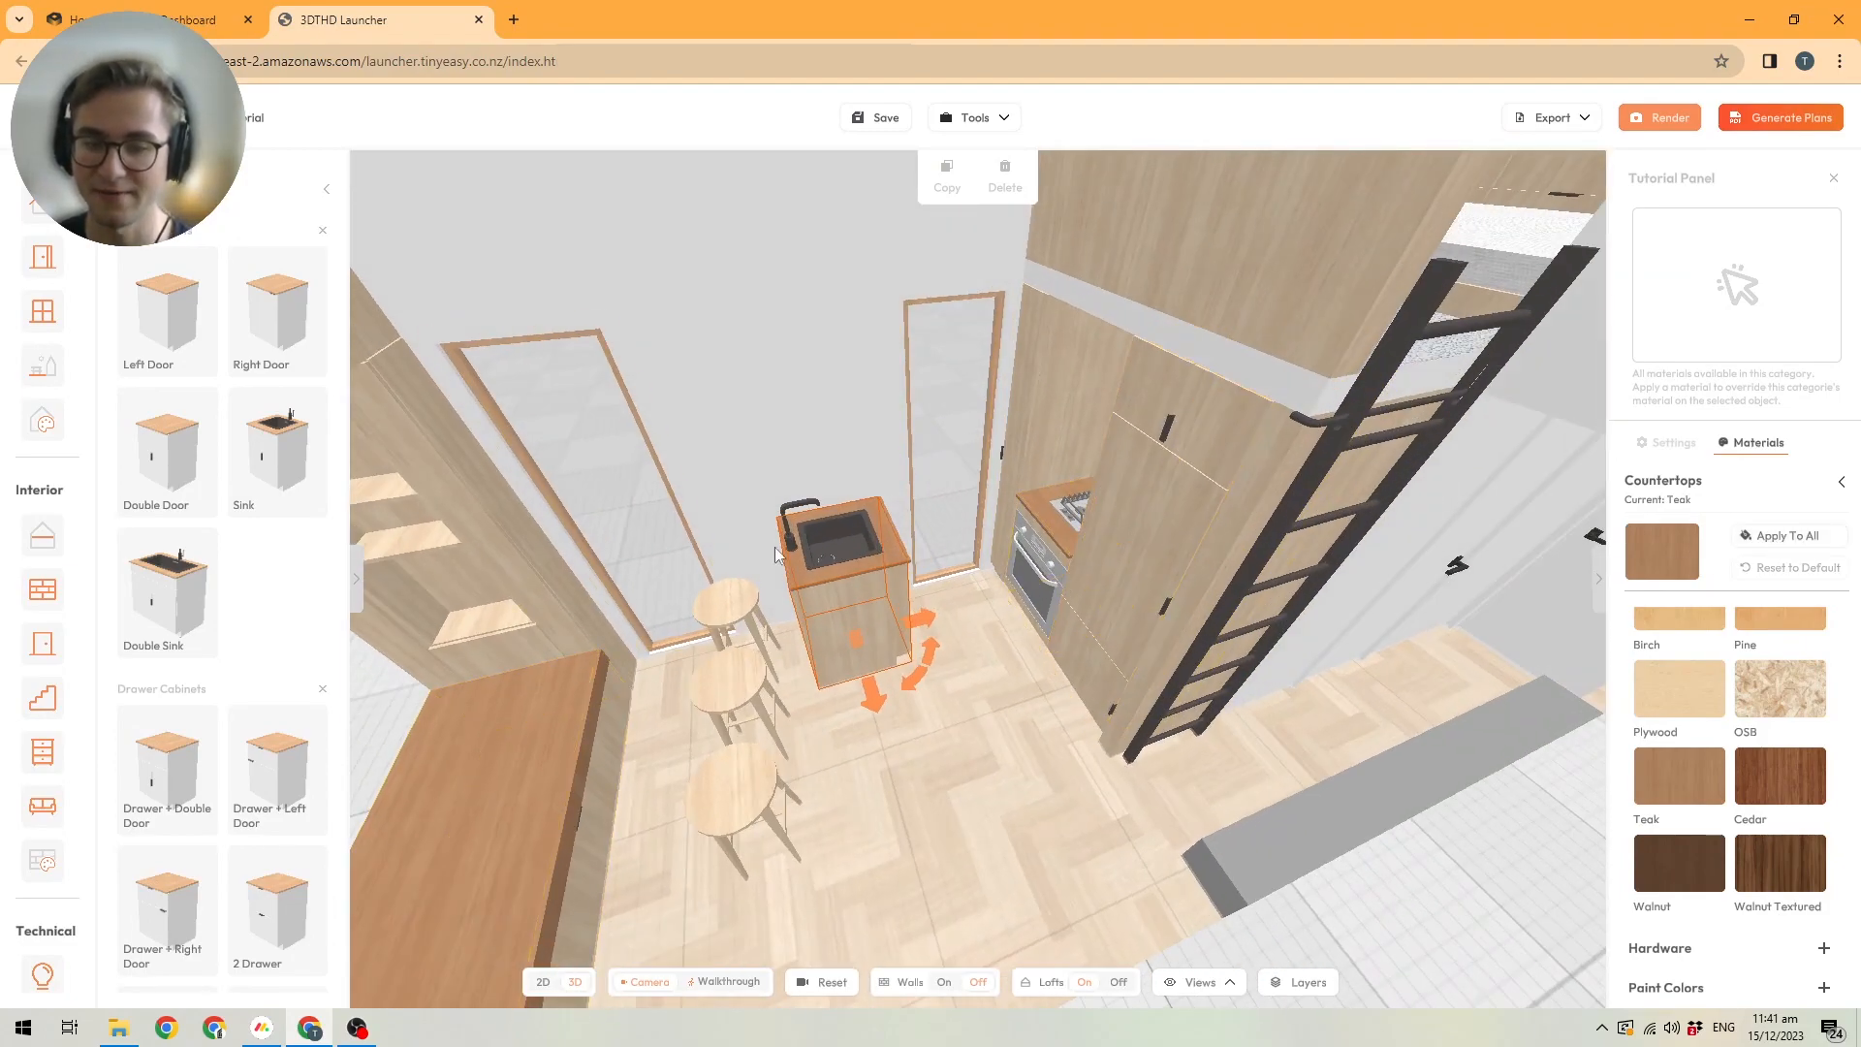
scroll(905, 563, up, 5)
drag(905, 560, 694, 543)
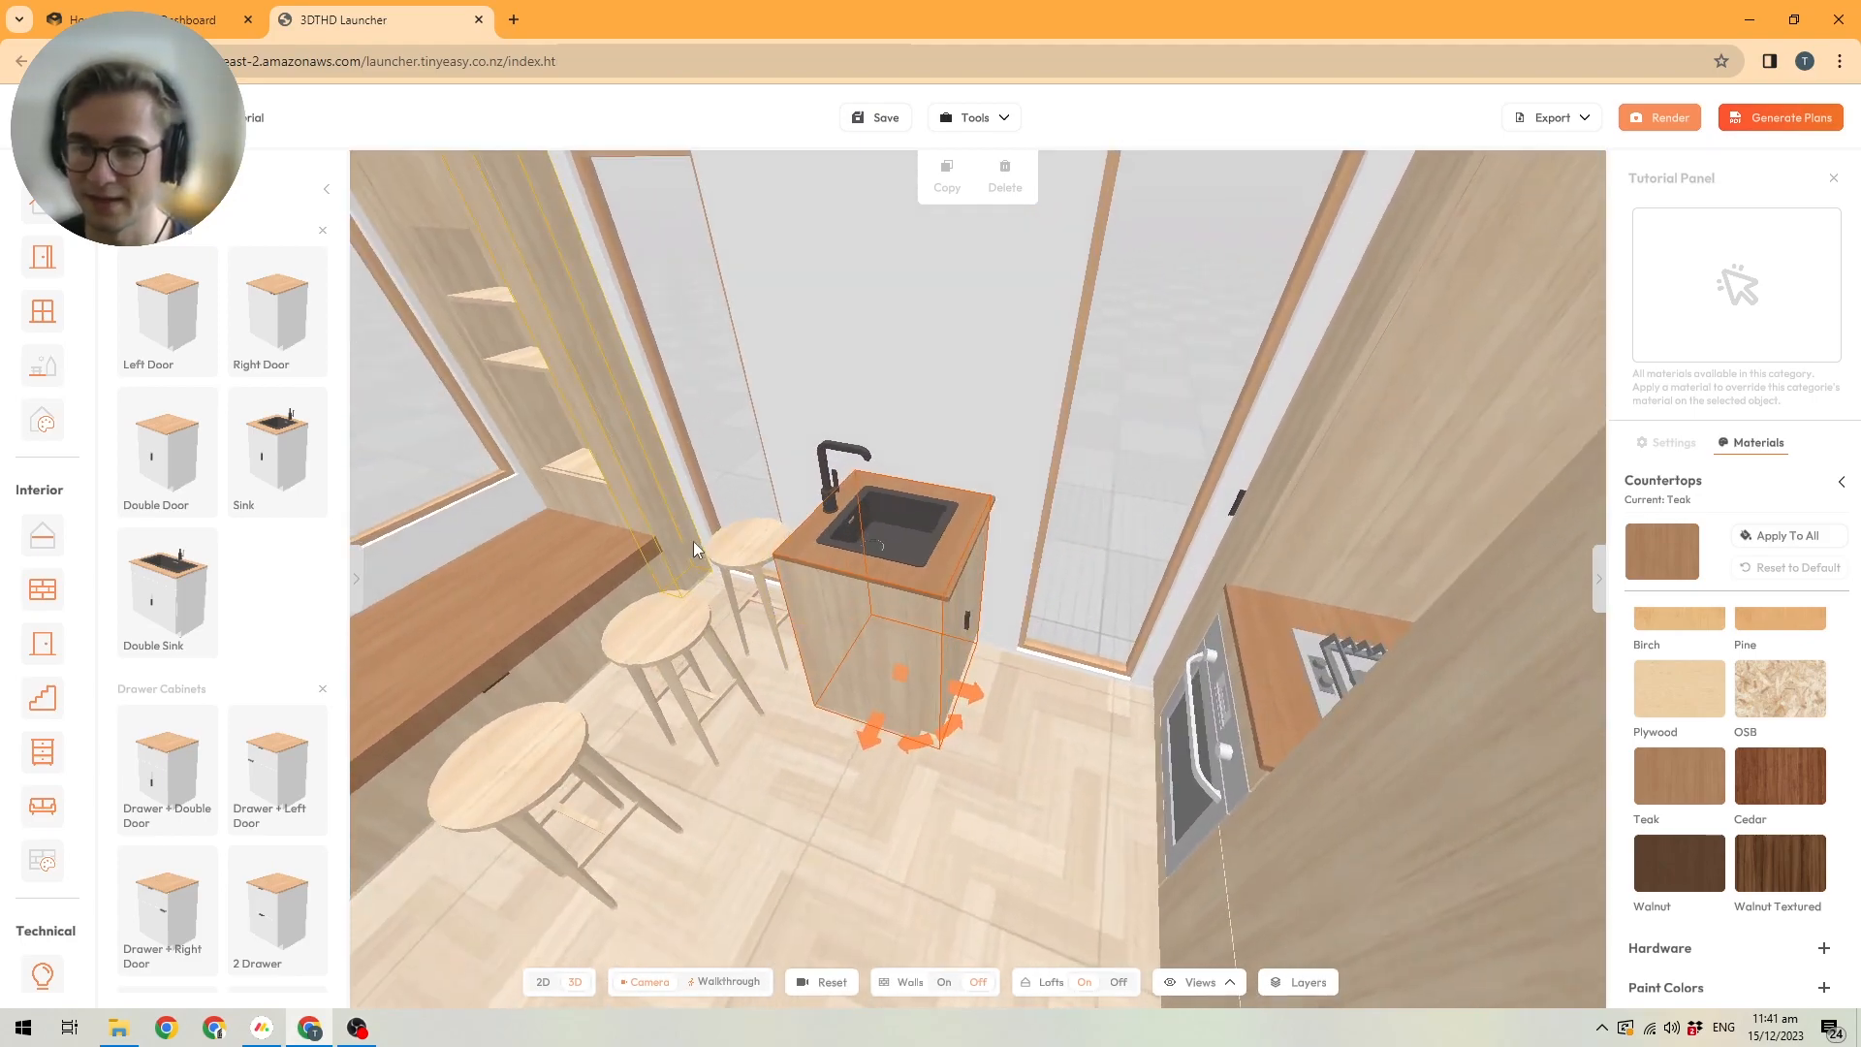
scroll(898, 586, up, 2)
right_drag(897, 582, 891, 569)
scroll(840, 584, up, 3)
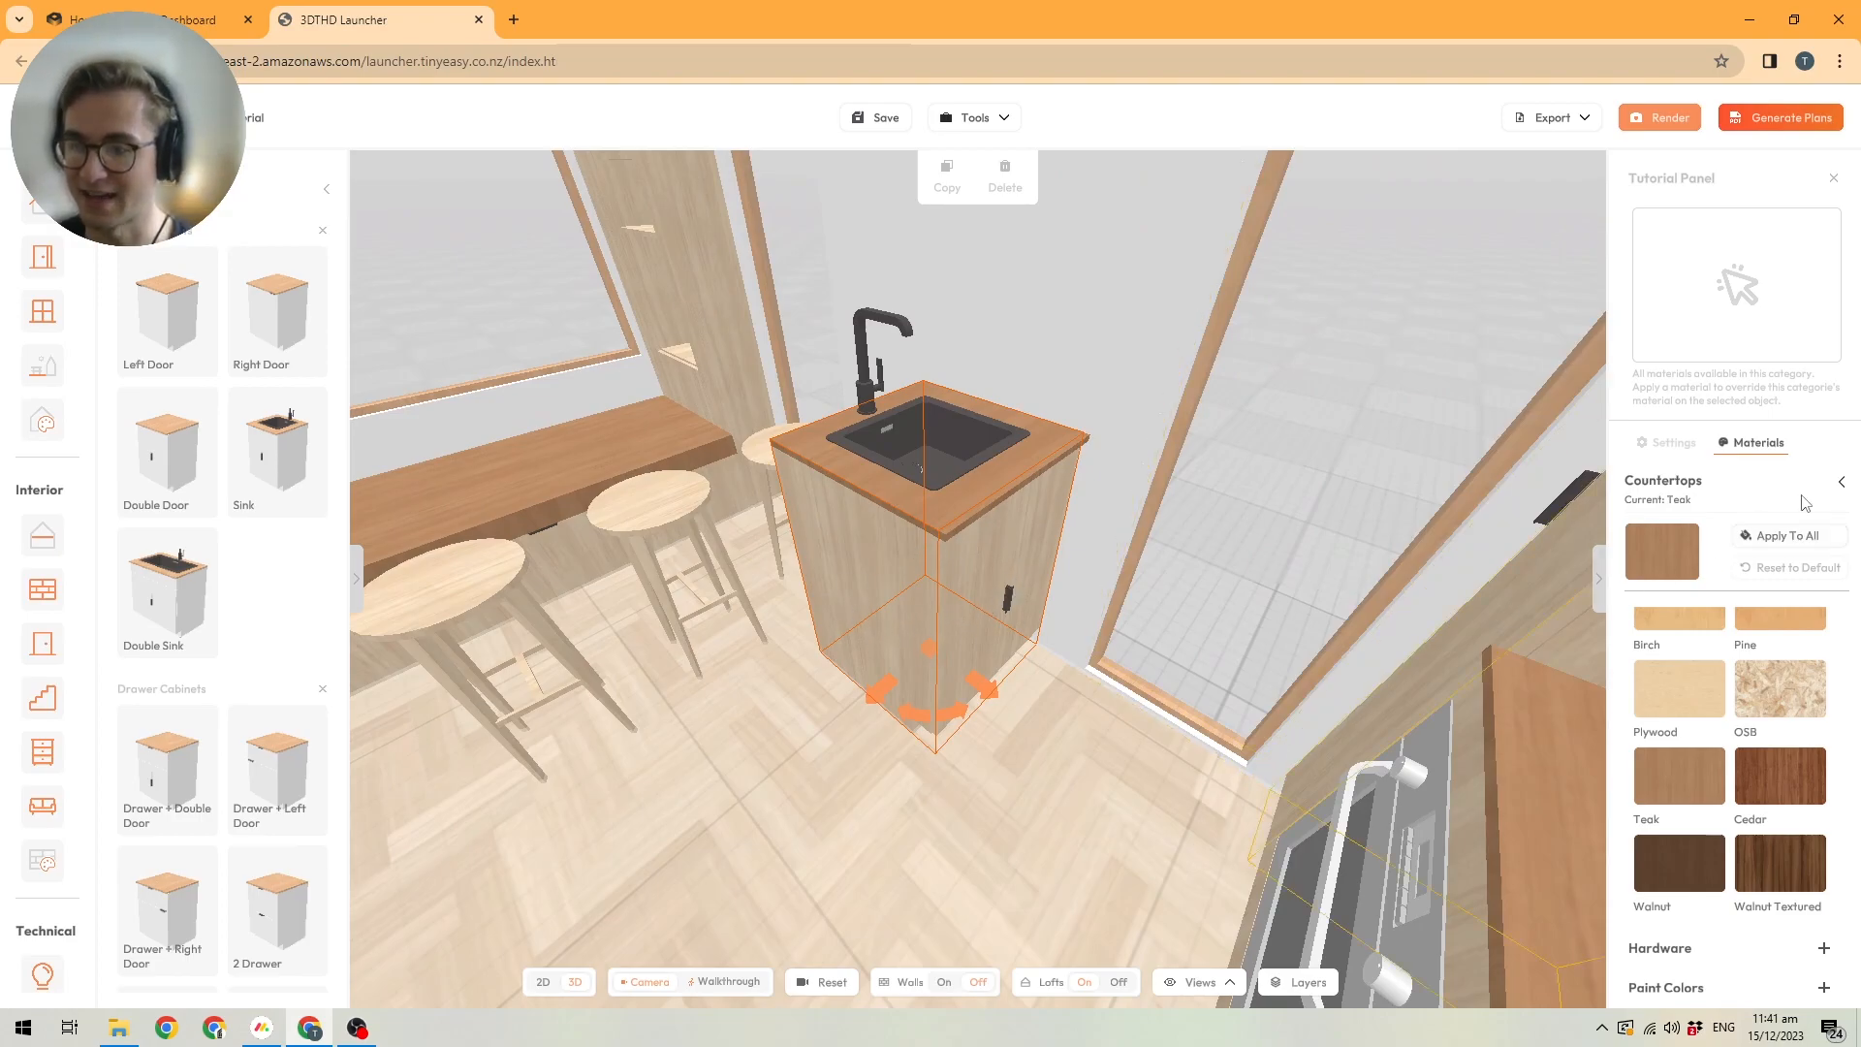
click(1842, 484)
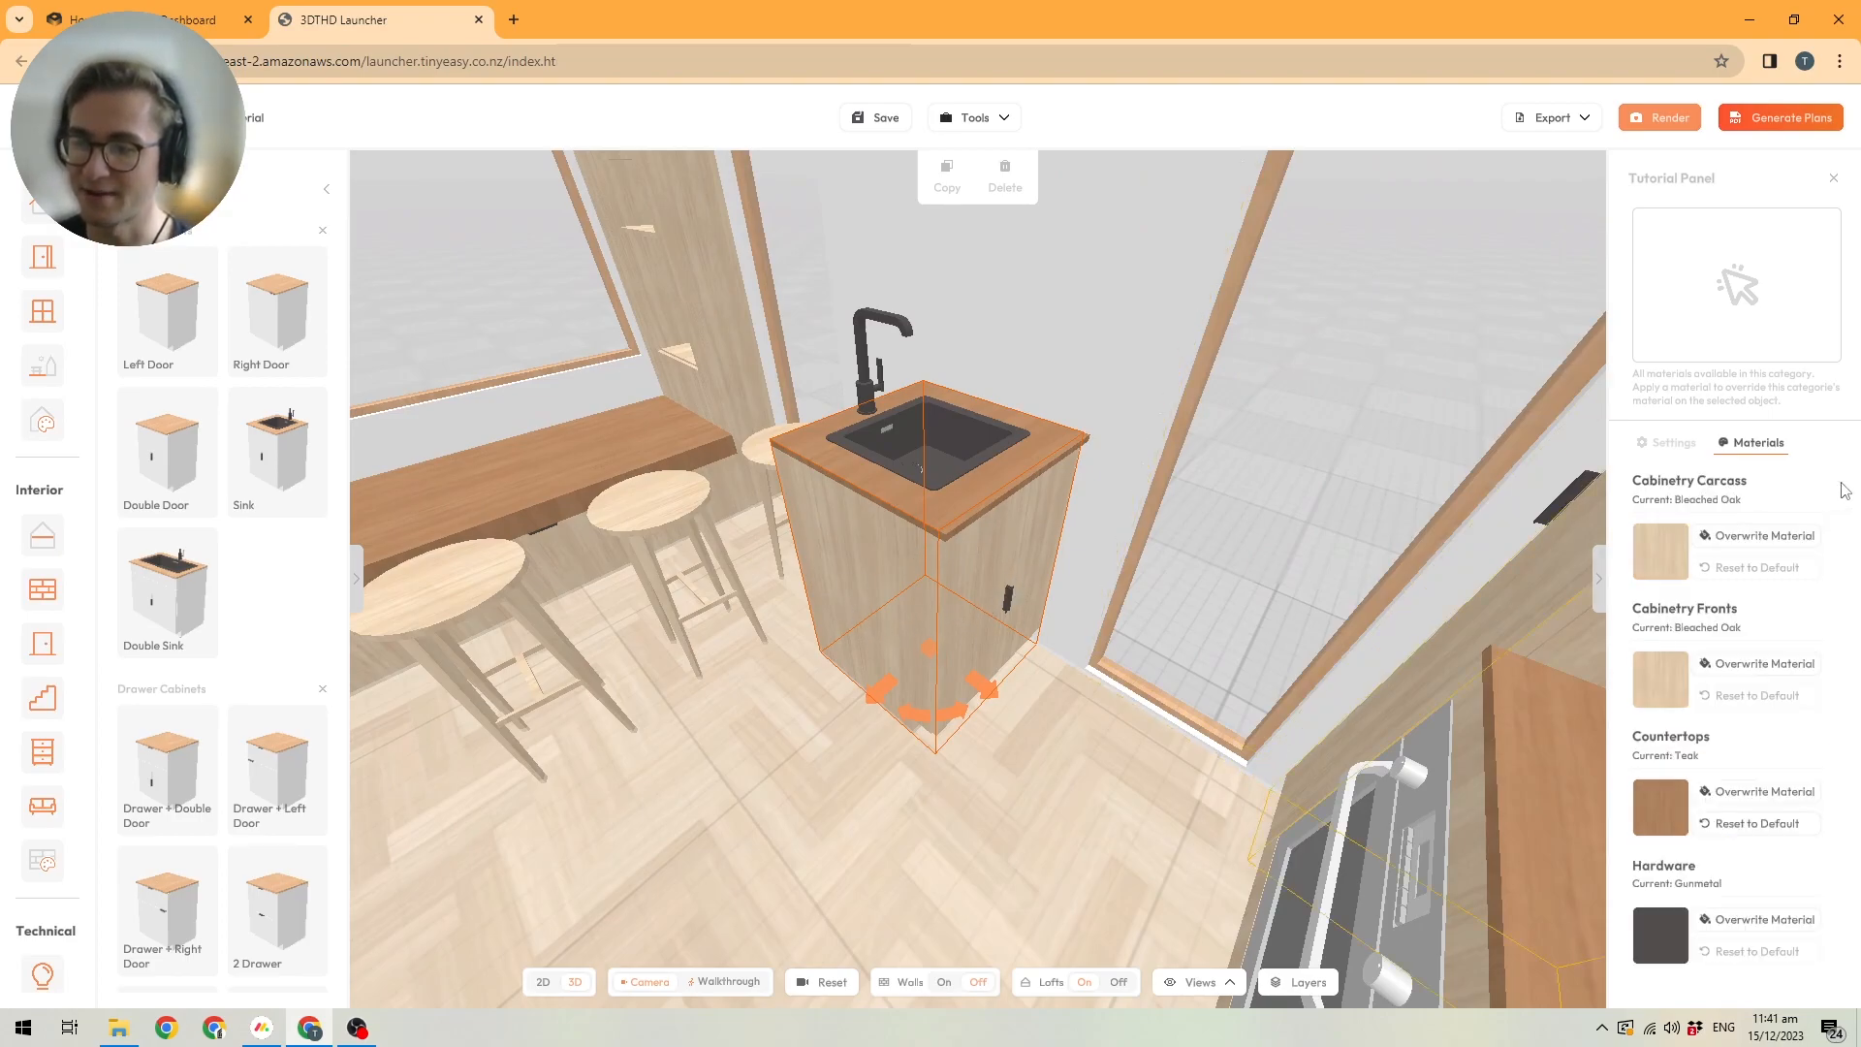
click(1762, 536)
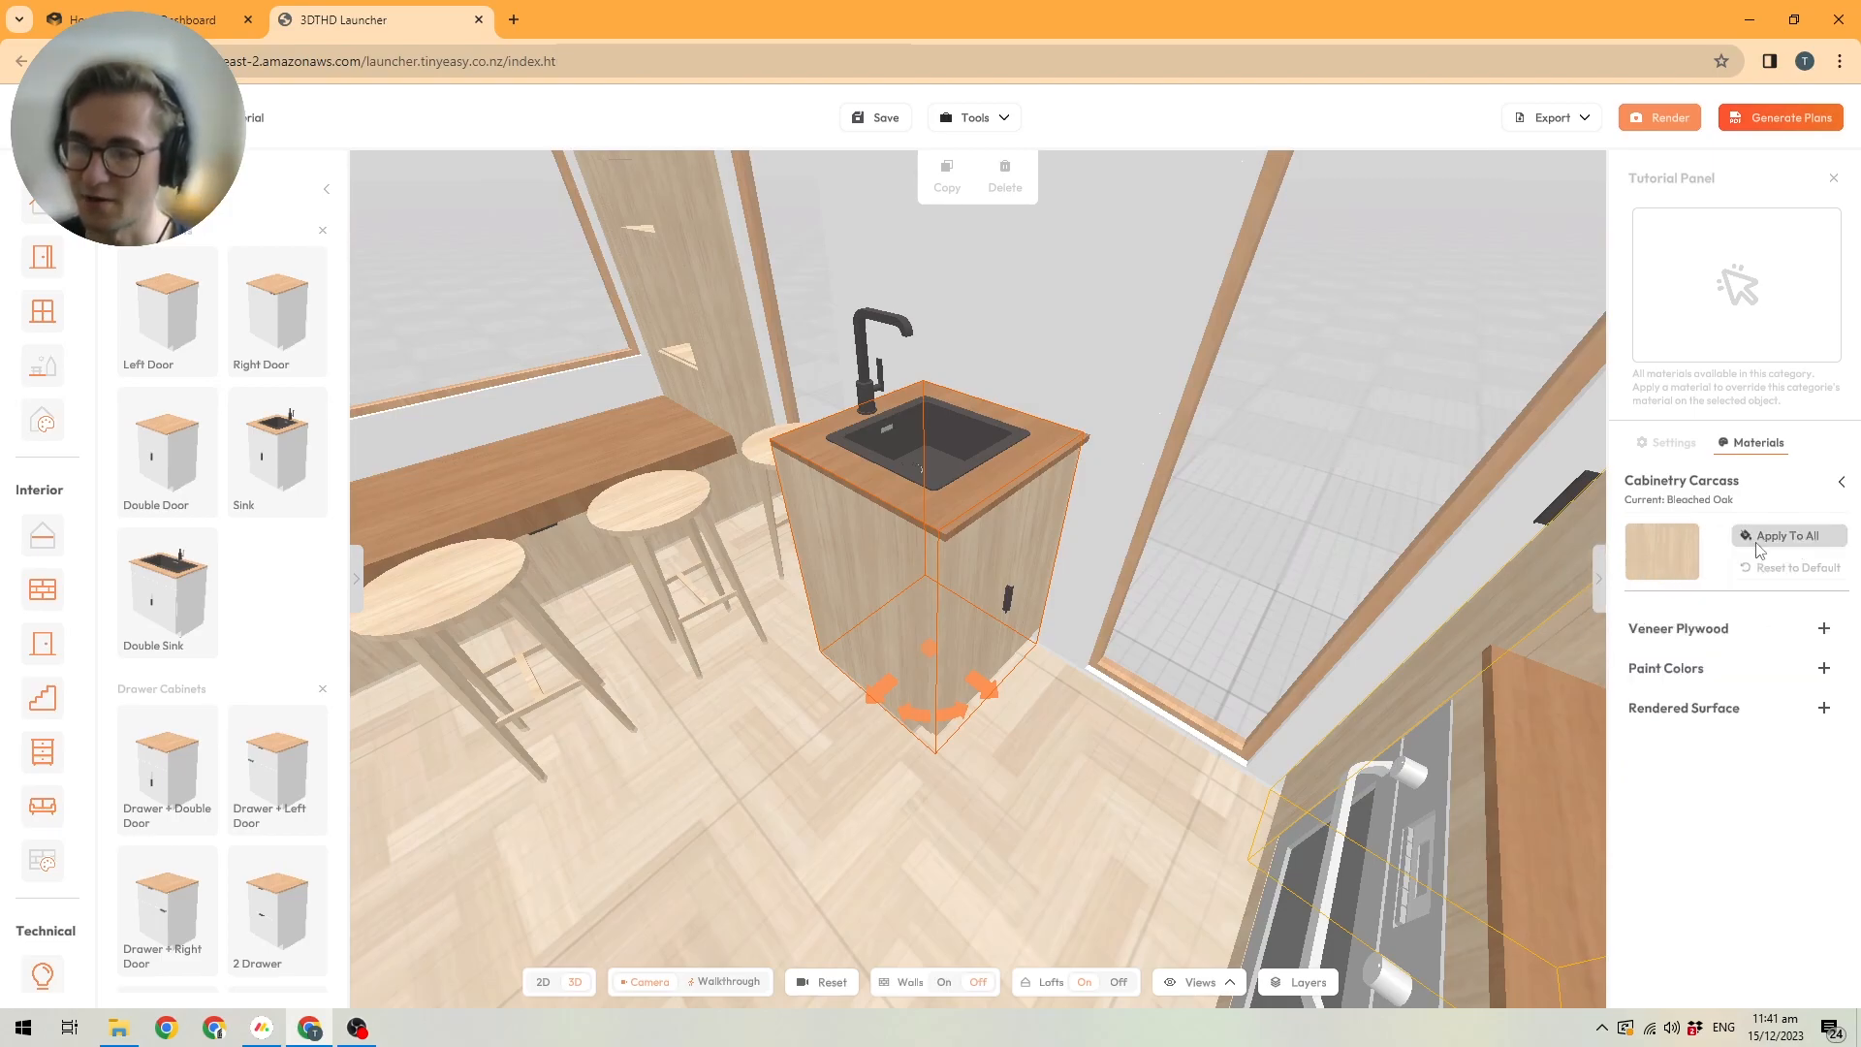
click(1826, 631)
scroll(1774, 764, down, 3)
scroll(1729, 764, up, 2)
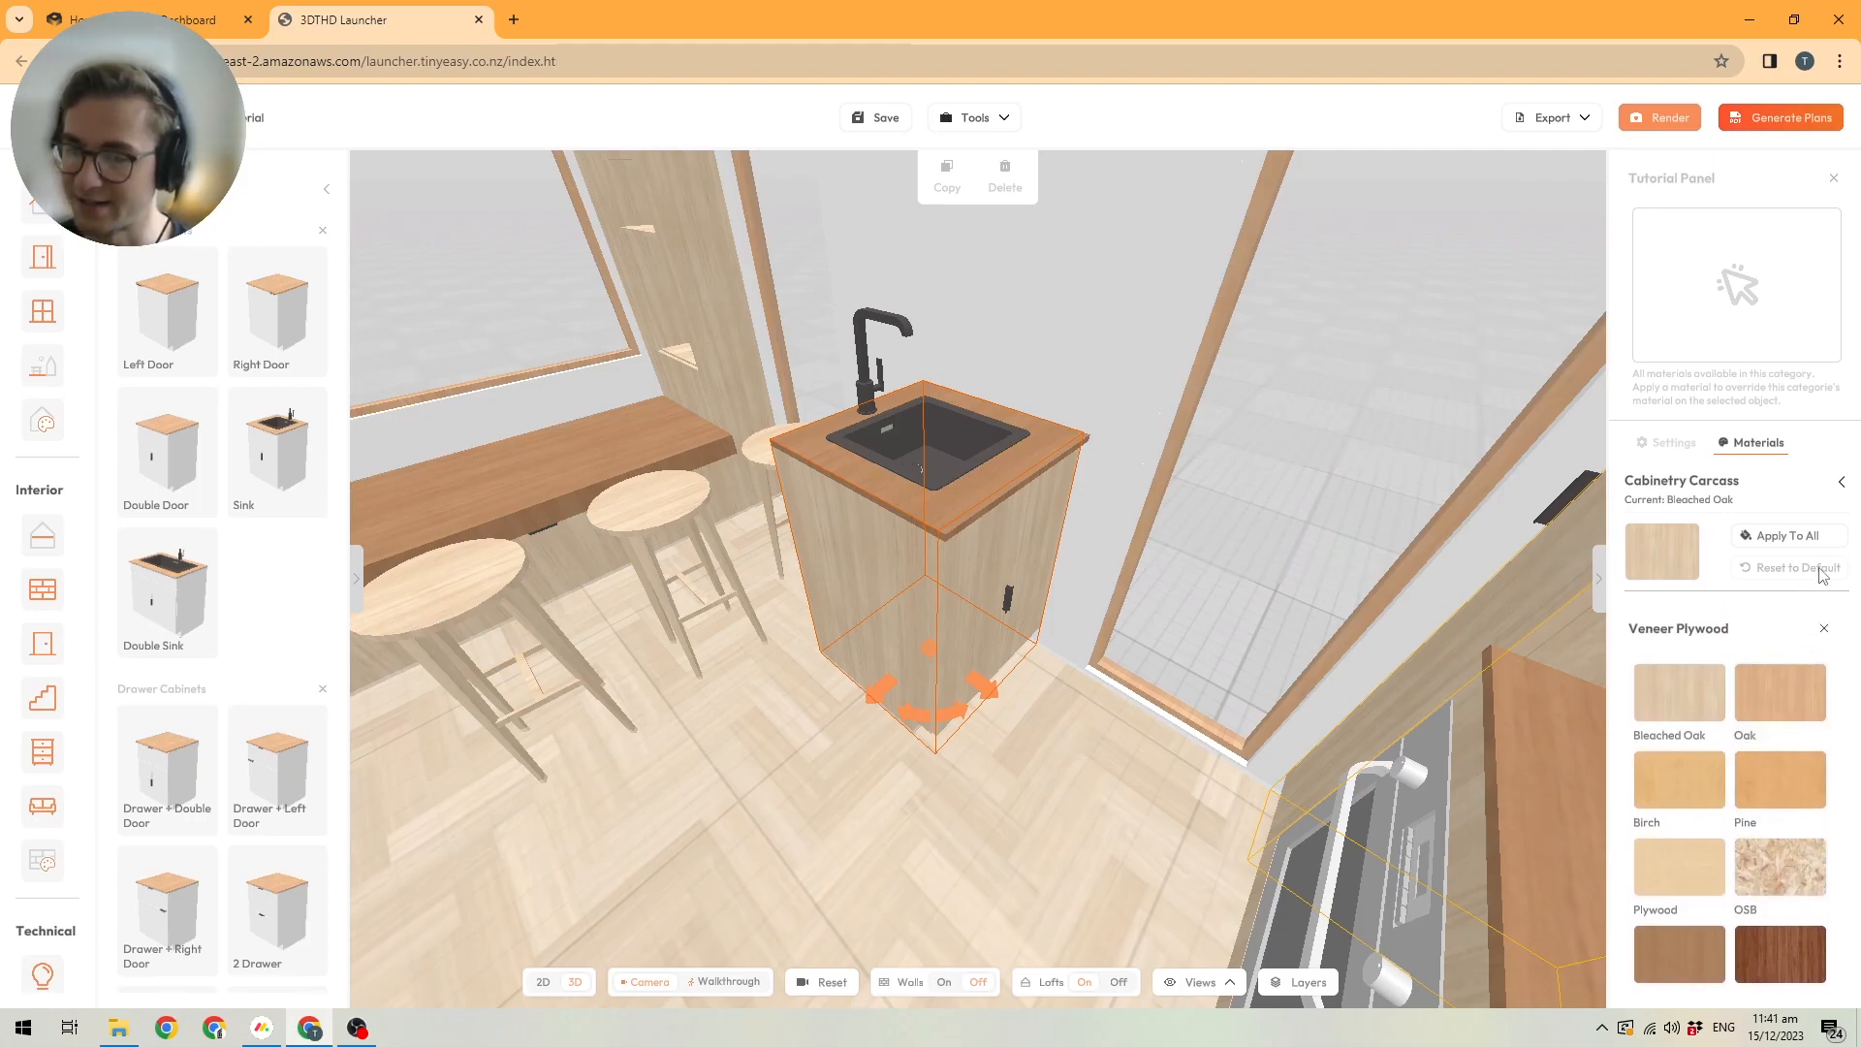
click(1824, 629)
click(1825, 669)
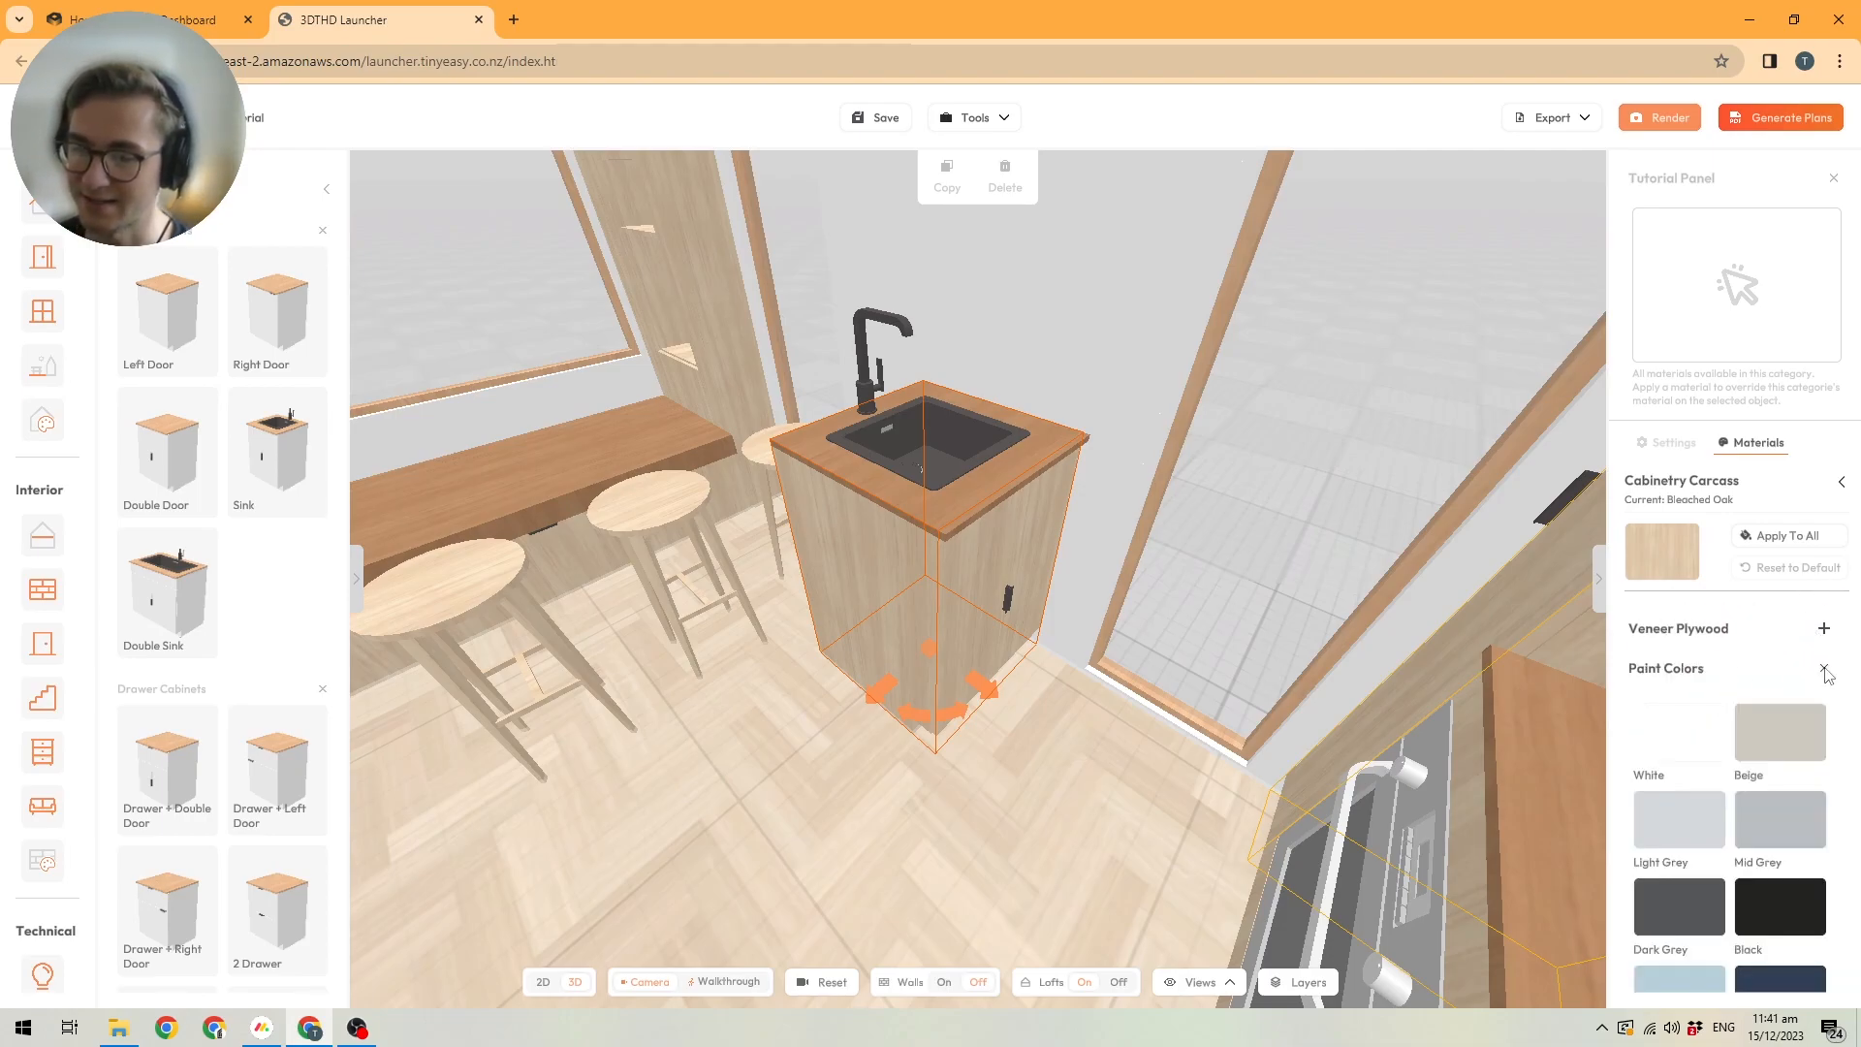
click(1694, 729)
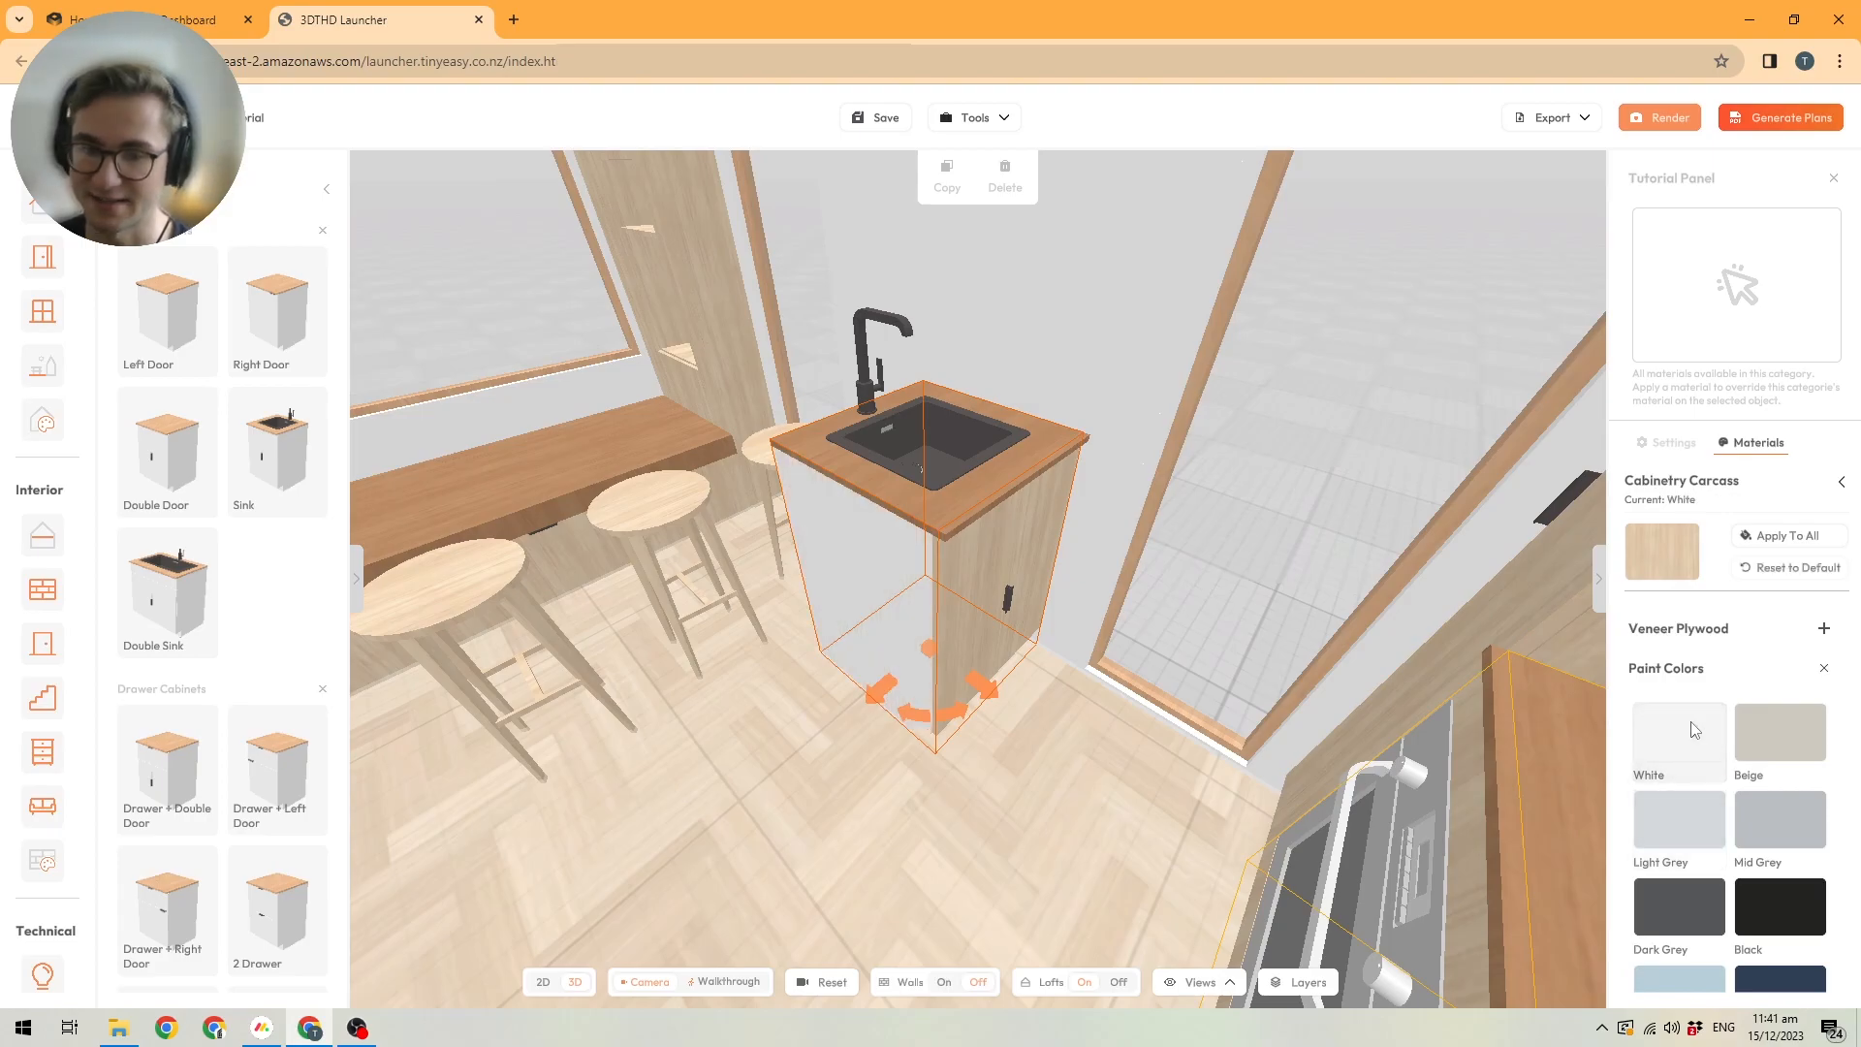
click(1793, 536)
click(1841, 482)
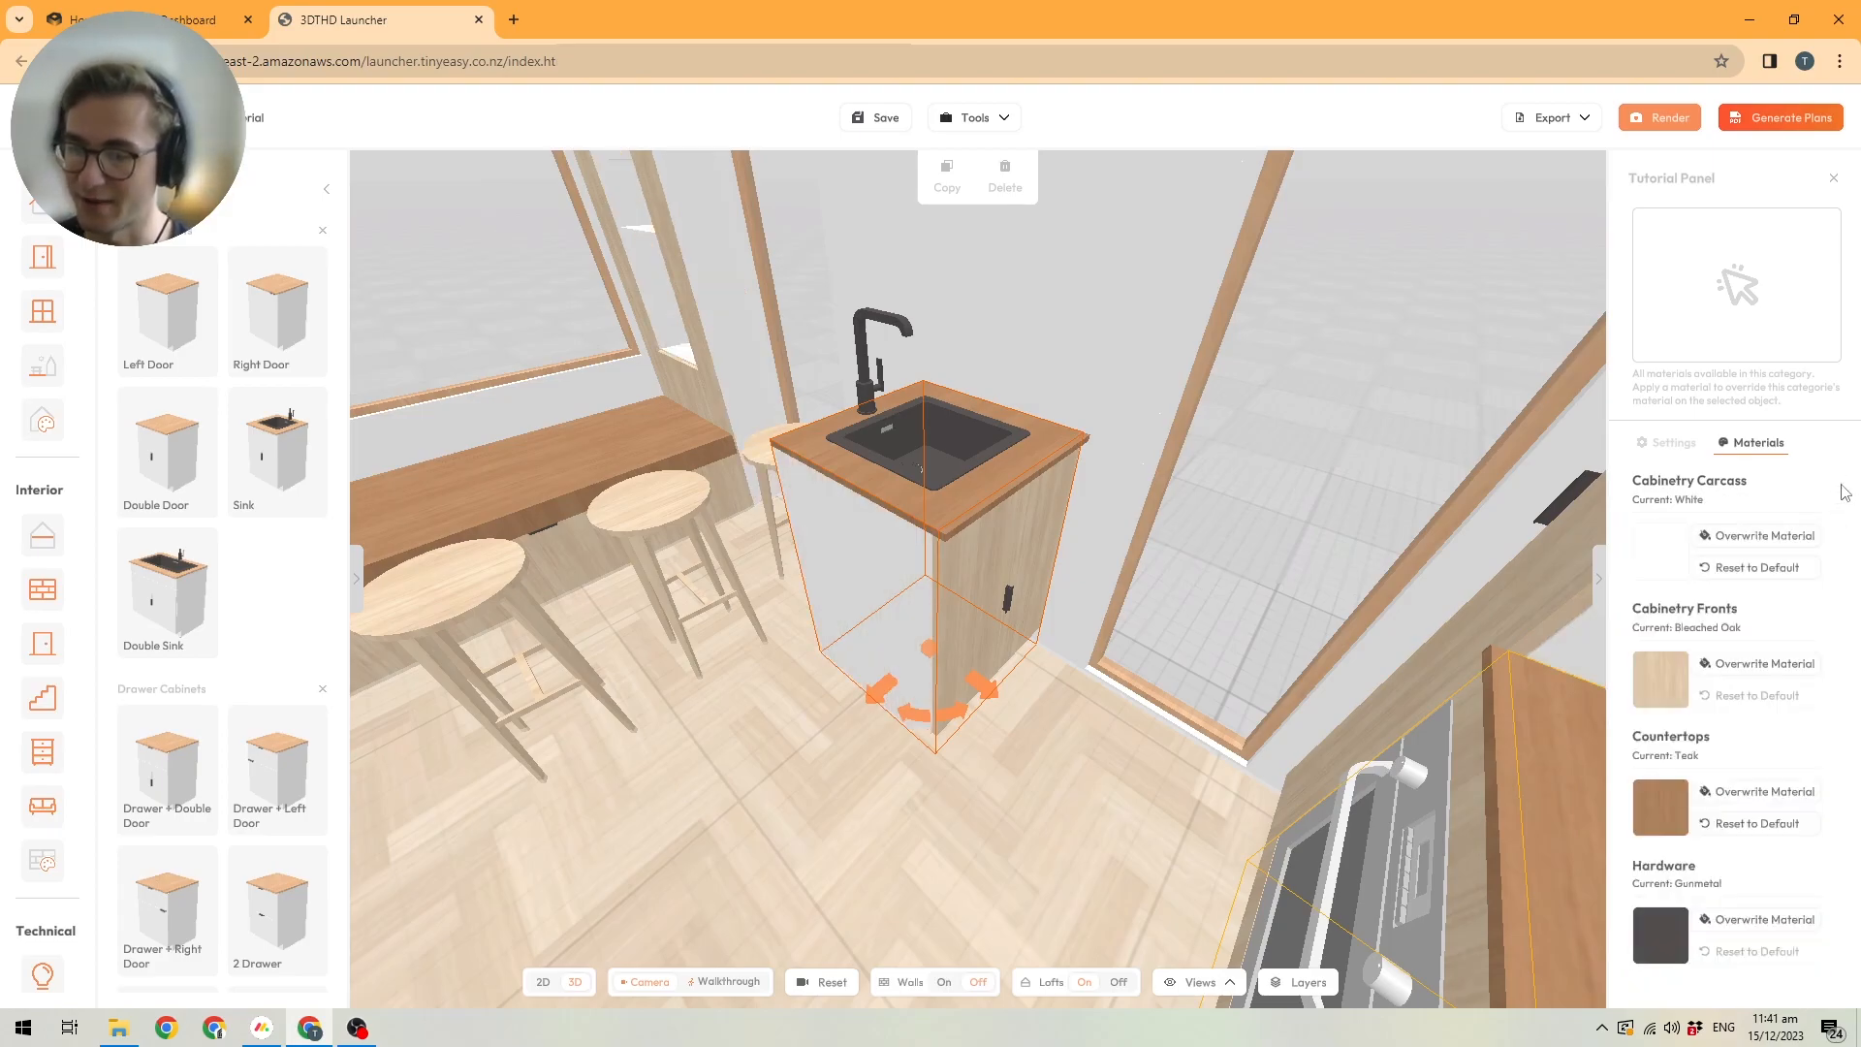
Override the Cabinetry Fronts material with White from Paint Colors and apply it to all cabinet fronts.
click(1742, 655)
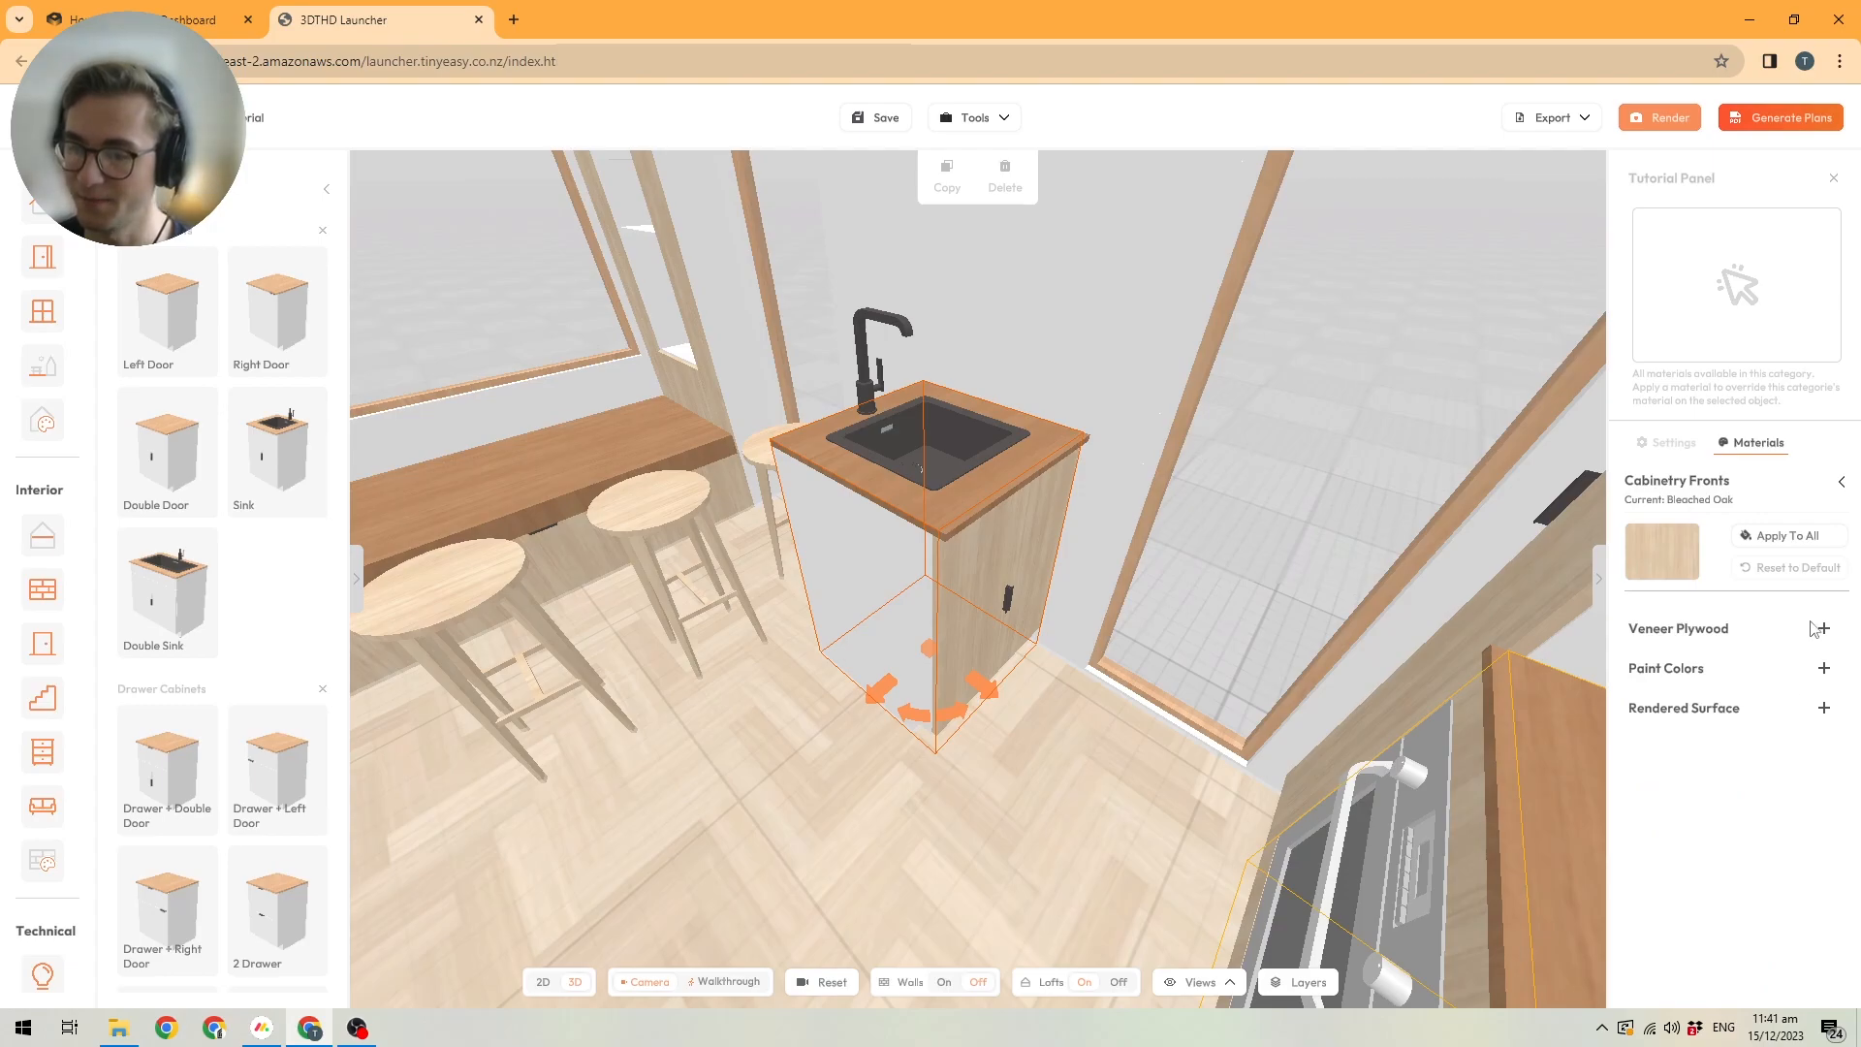
click(1824, 668)
click(1685, 739)
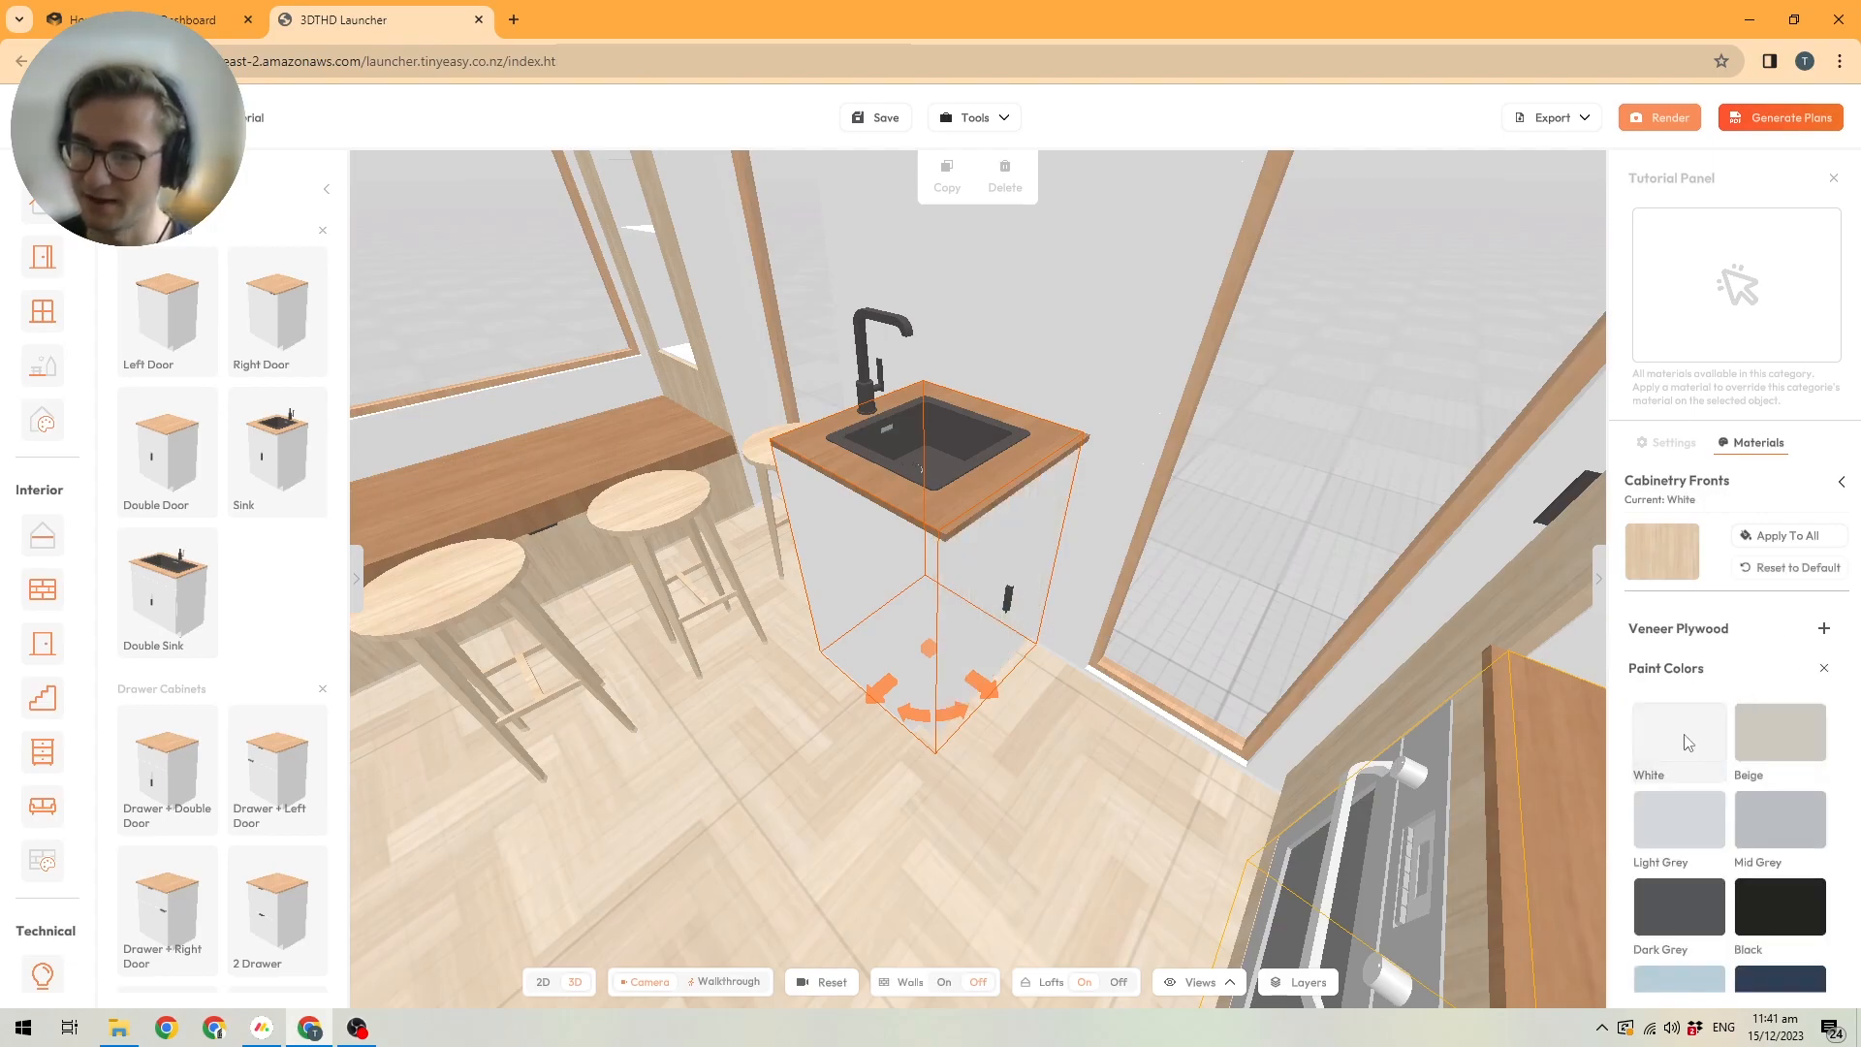
click(1771, 538)
Deselect the sink cabinet and turn on the display of the house's walls.
scroll(1131, 614, down, 10)
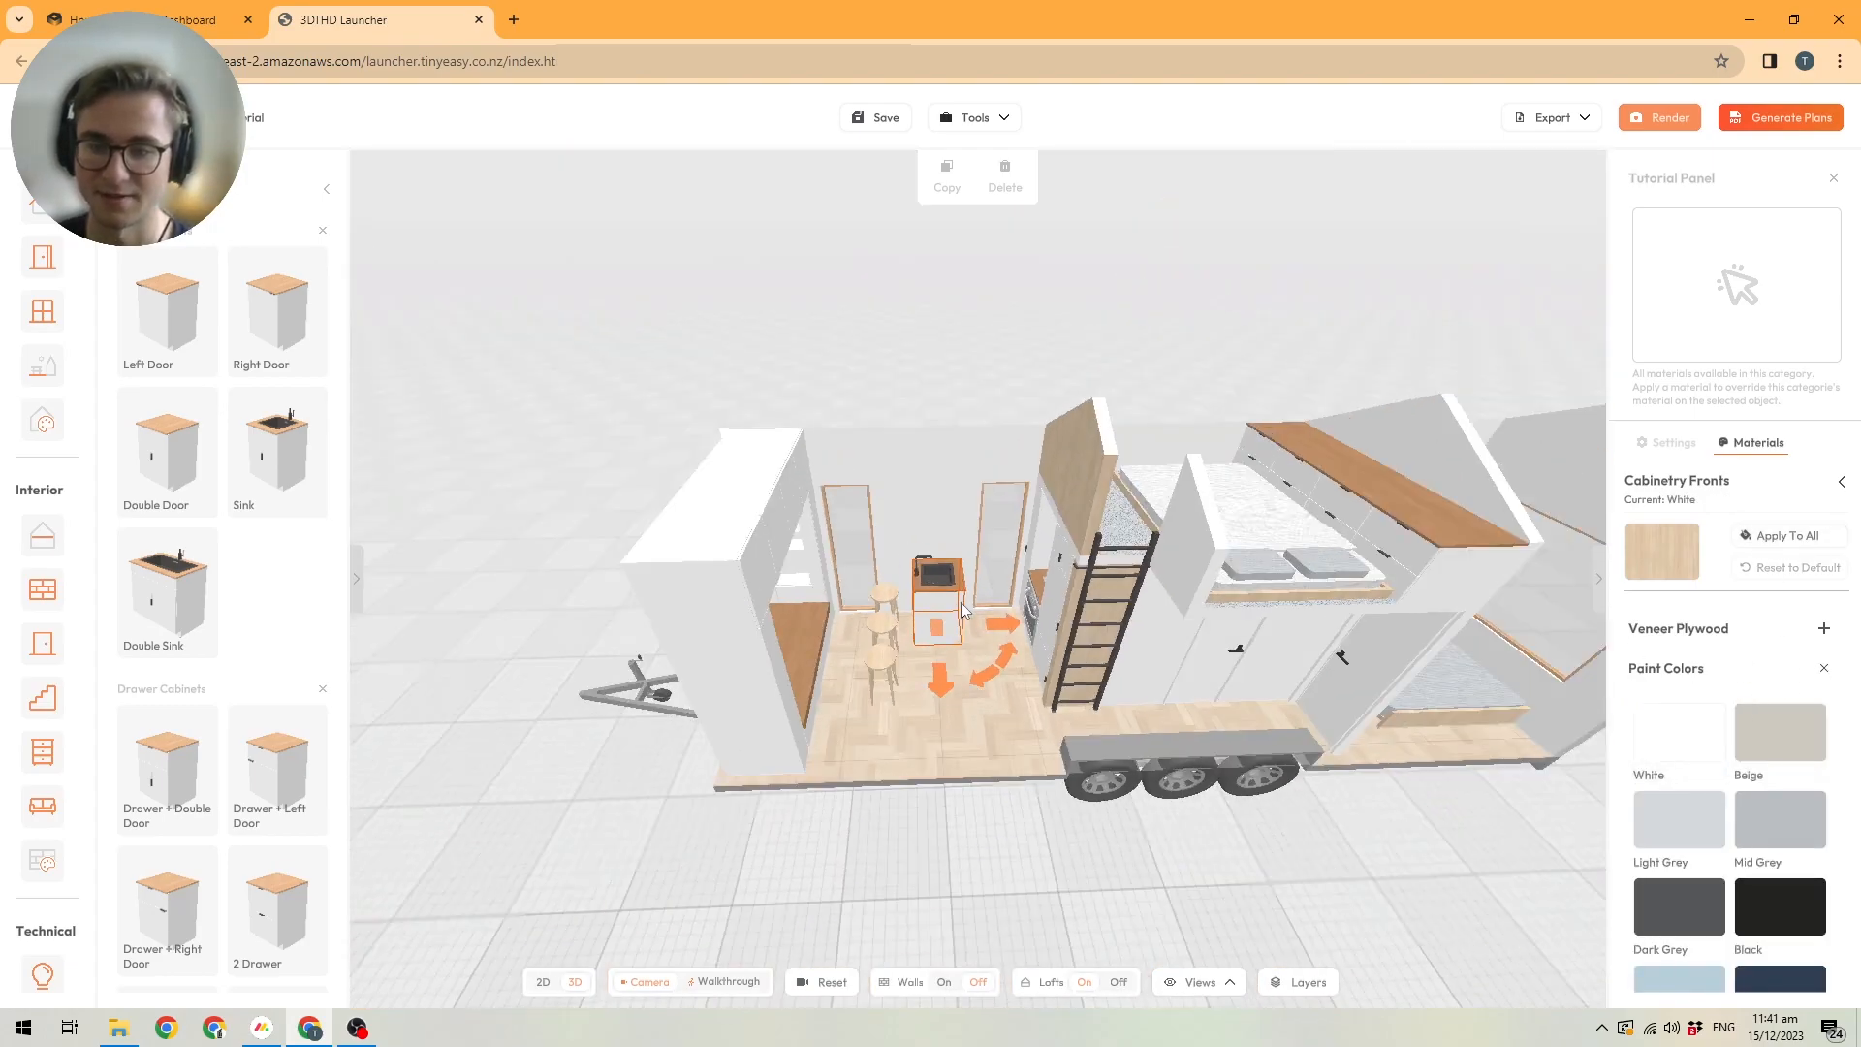
drag(1131, 614, 822, 566)
scroll(822, 566, up, 5)
click(874, 665)
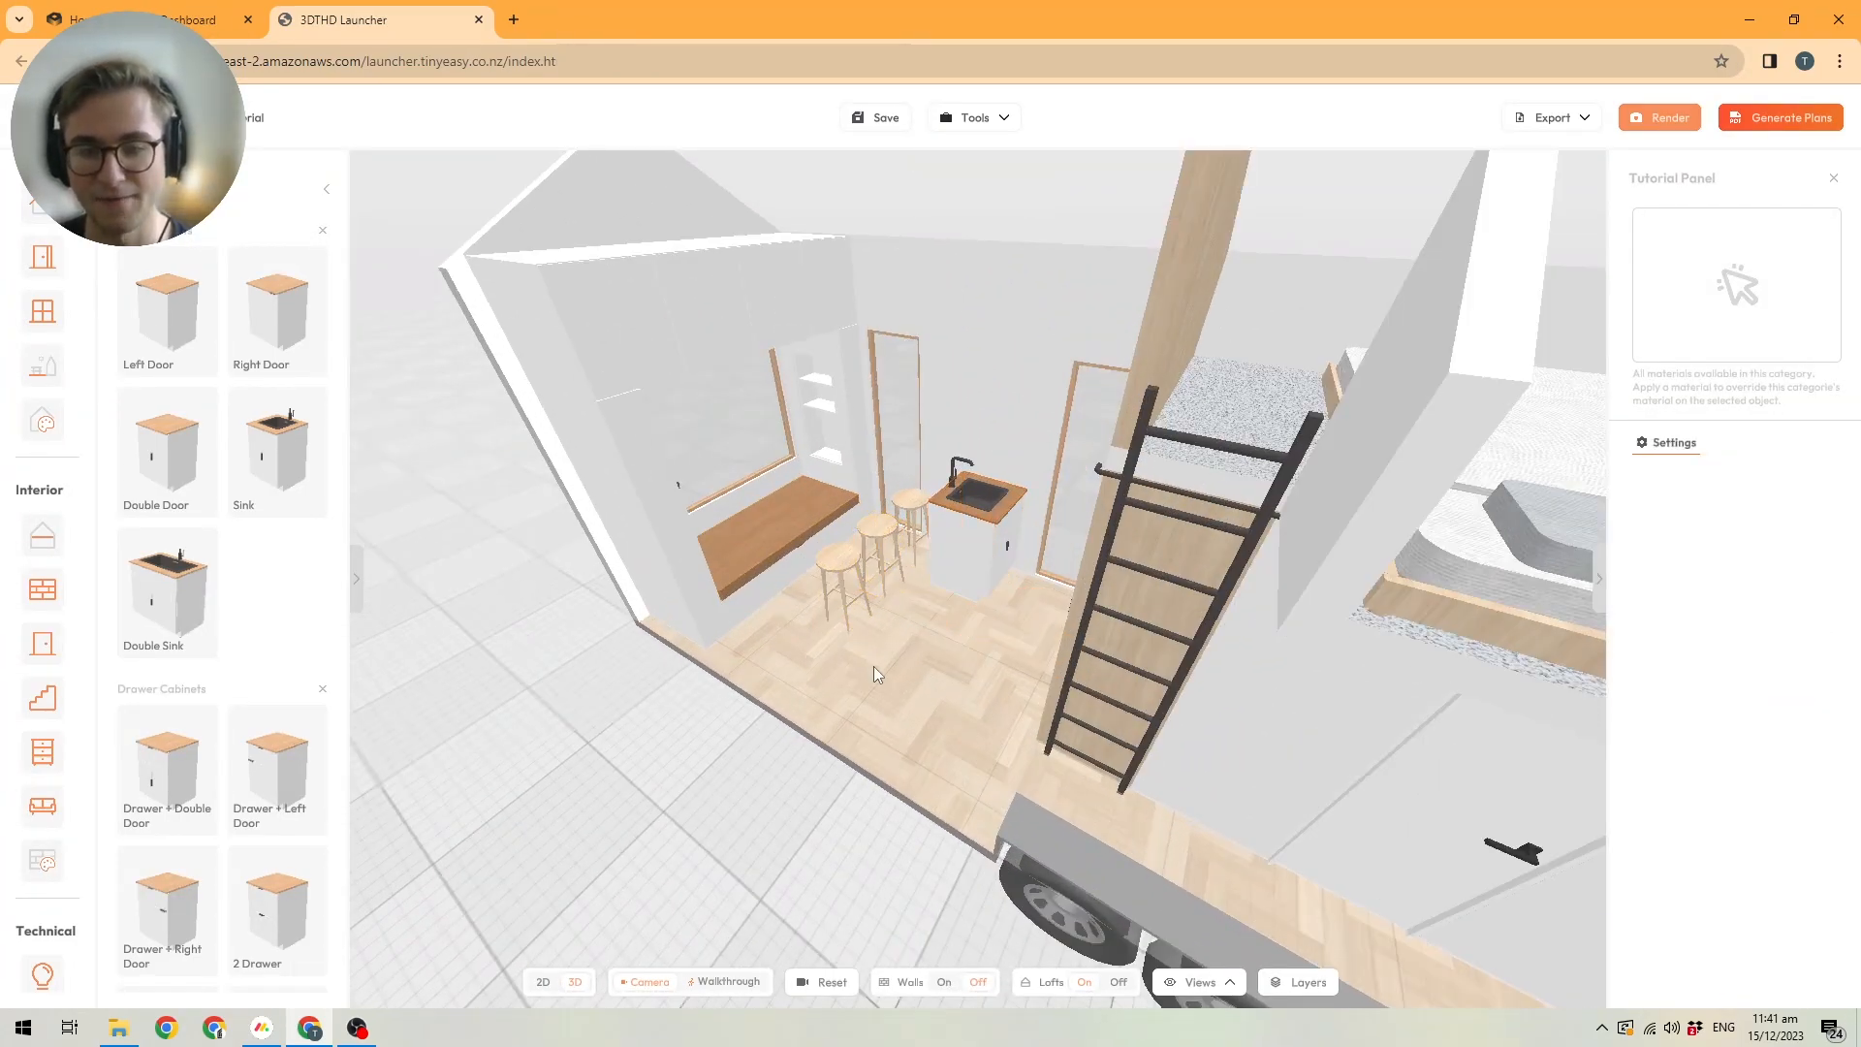
drag(880, 665, 1124, 509)
scroll(1051, 627, down, 5)
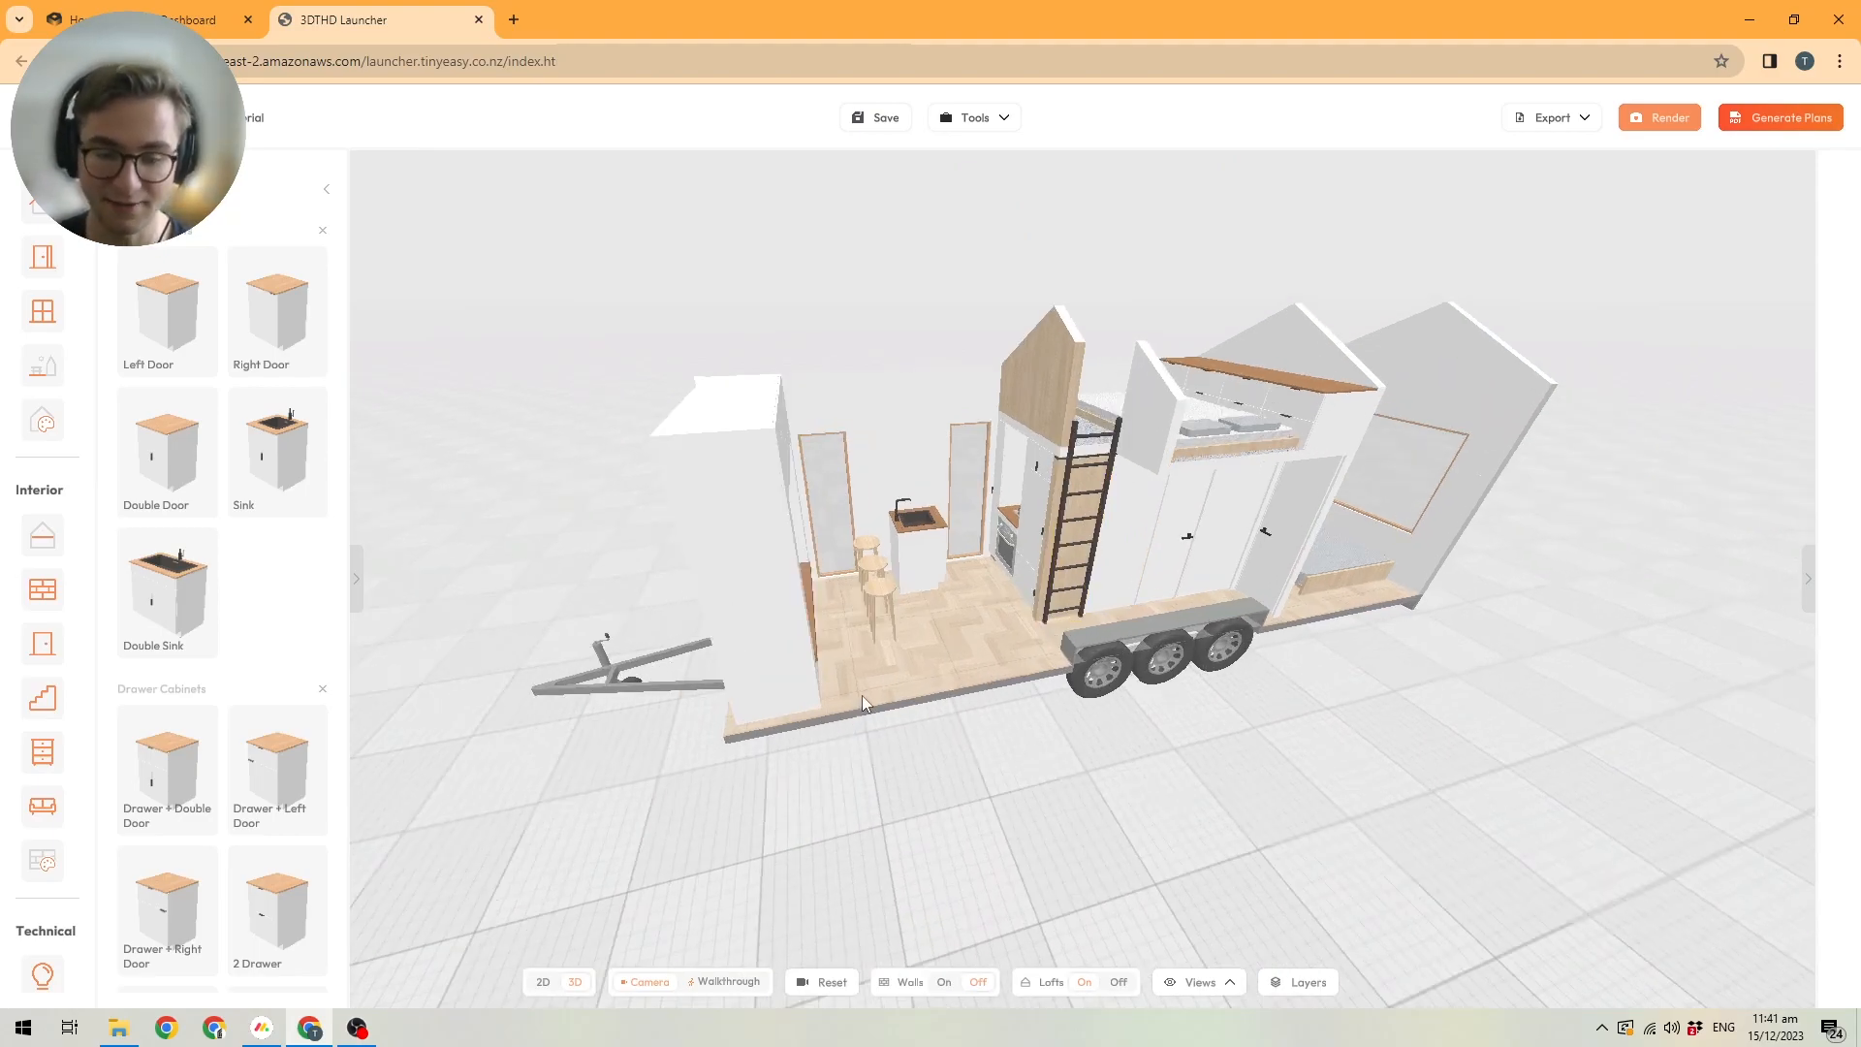
drag(1037, 793, 971, 785)
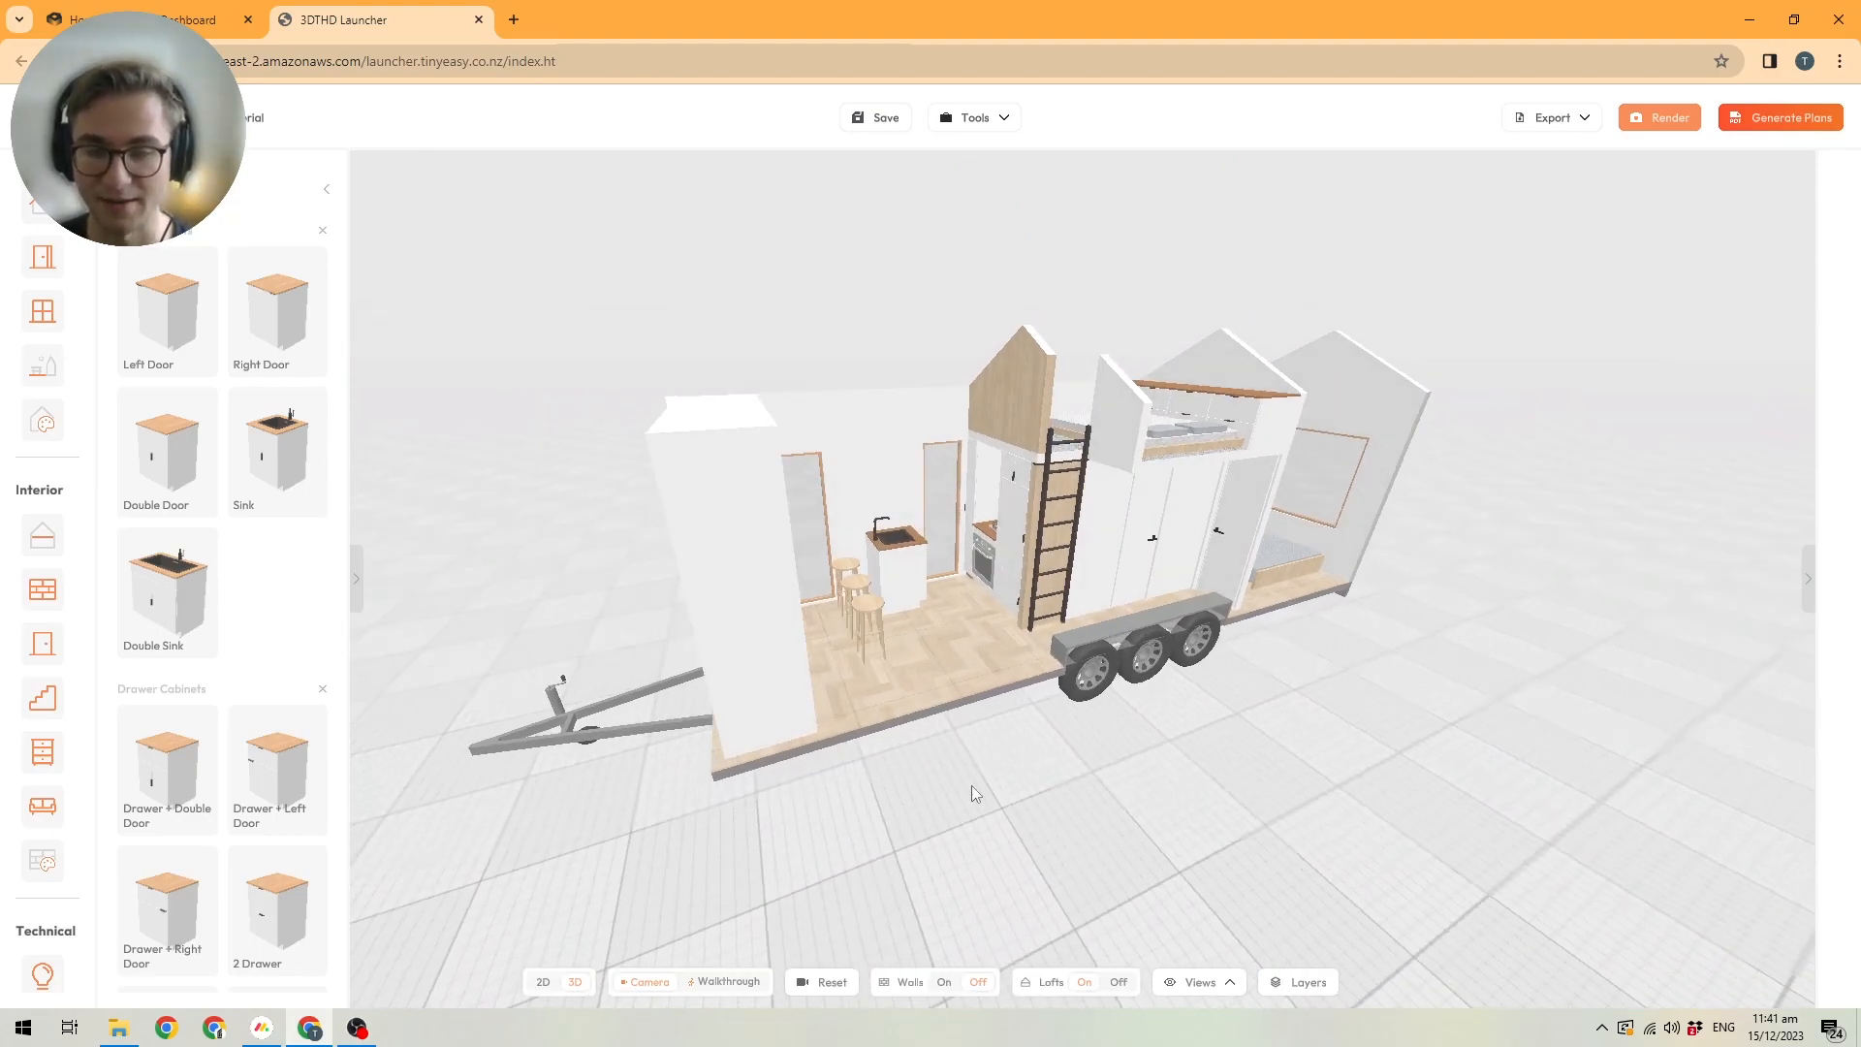
click(954, 983)
drag(852, 830, 1173, 630)
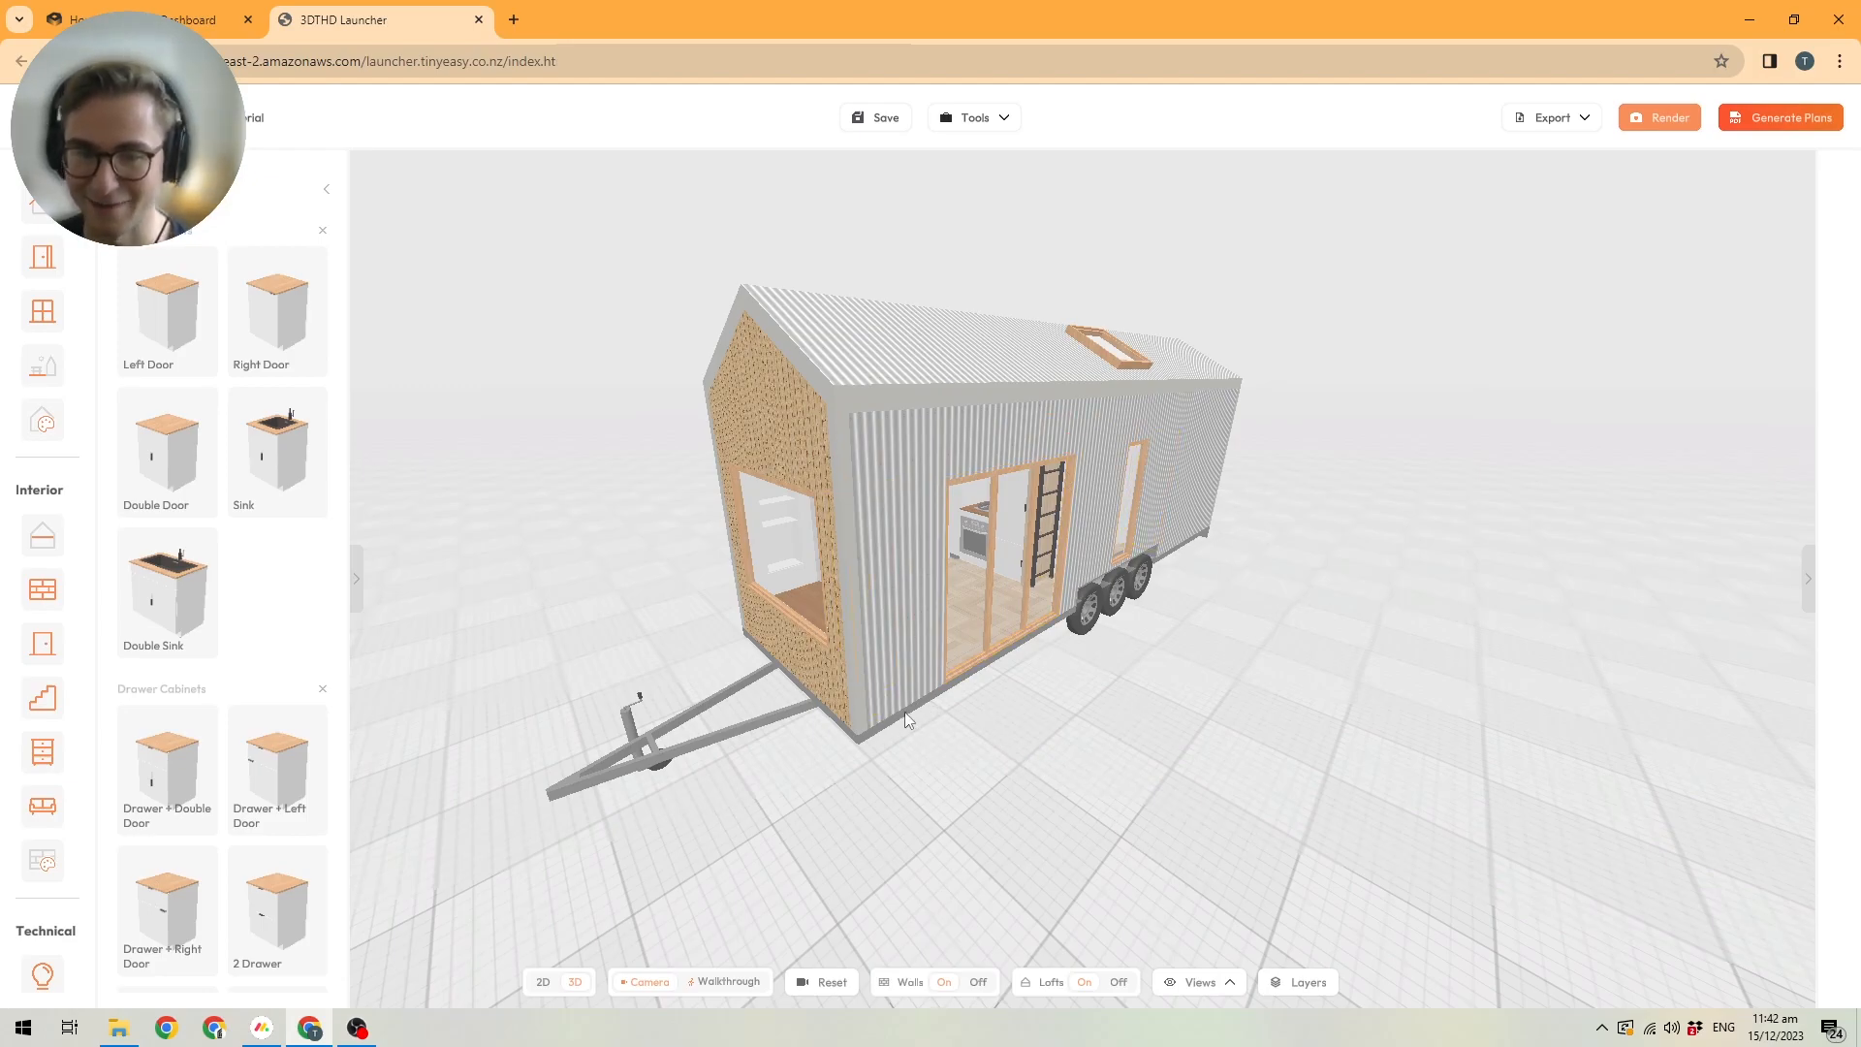
Enable selection of walls, lofts and roofs in the selection layer settings.
click(1303, 981)
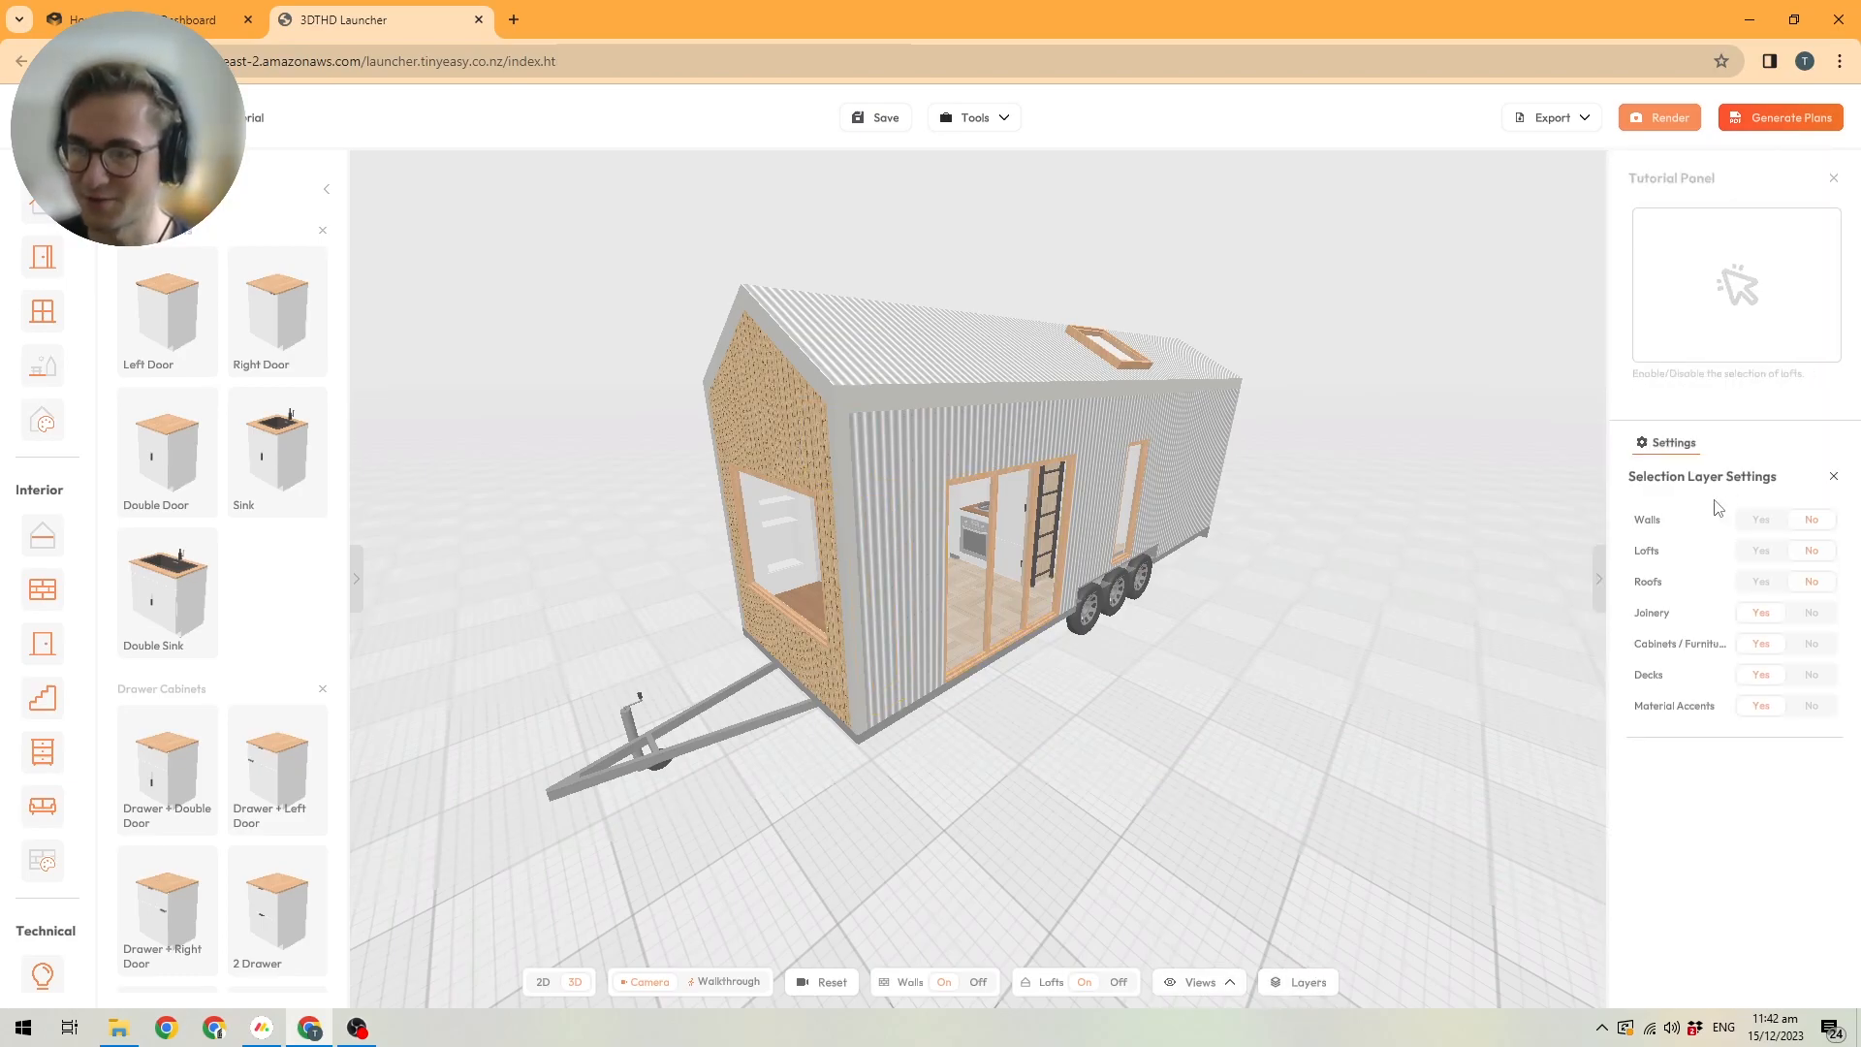
click(1759, 521)
click(1761, 551)
click(1762, 582)
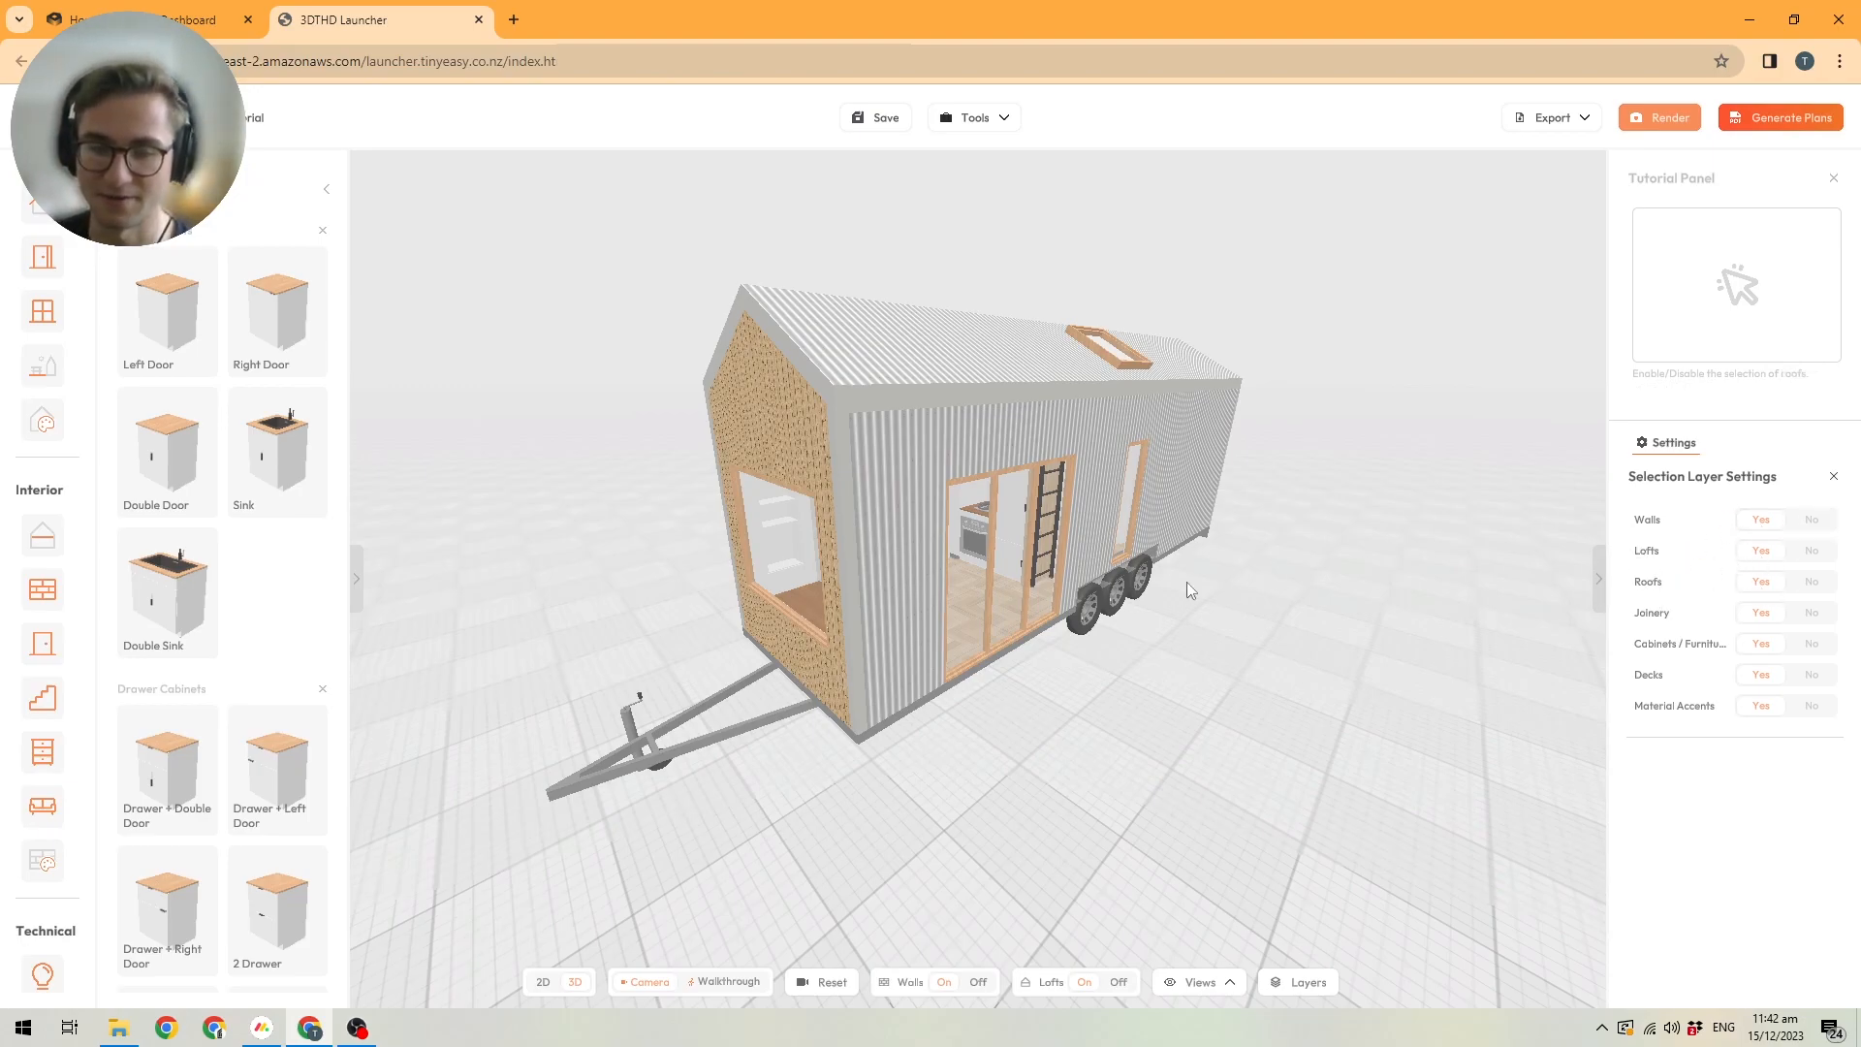
Select the long side wall with the large glazed doors and open its materials, viewing its interior and exterior faces.
click(910, 434)
click(1745, 443)
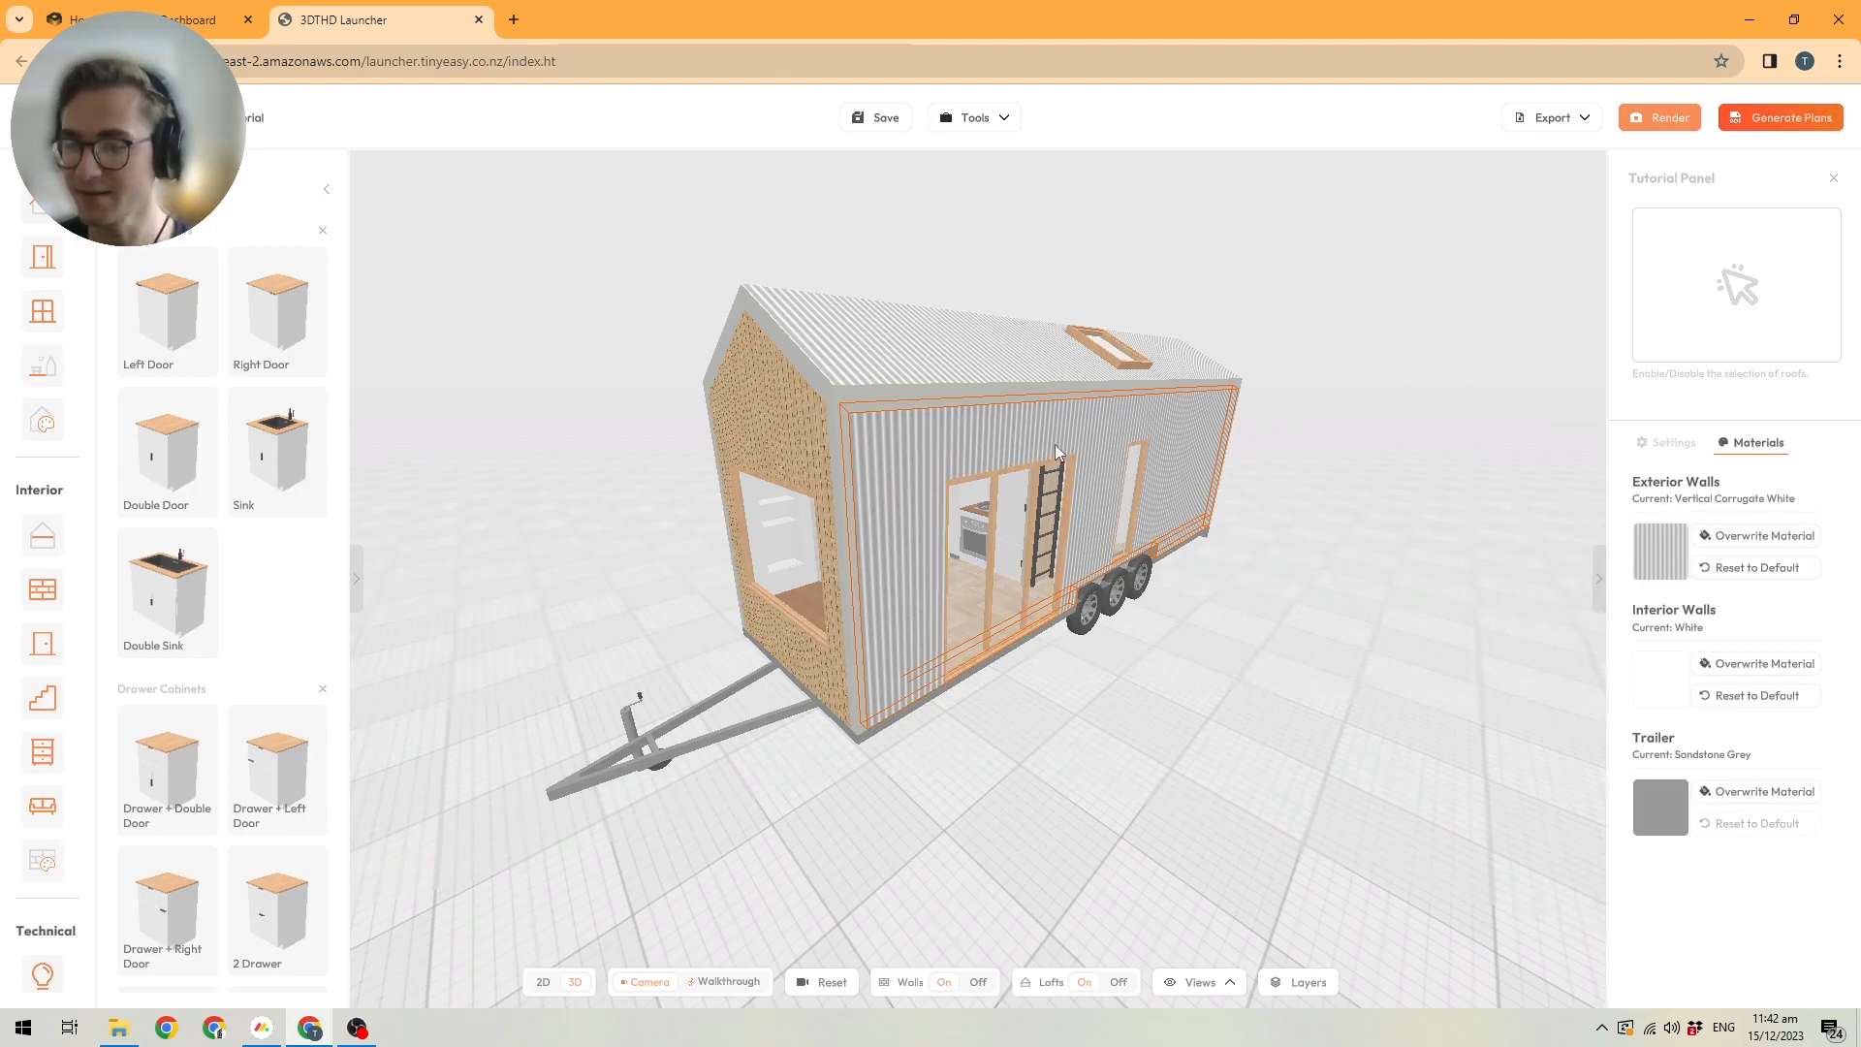
scroll(1242, 554, up, 10)
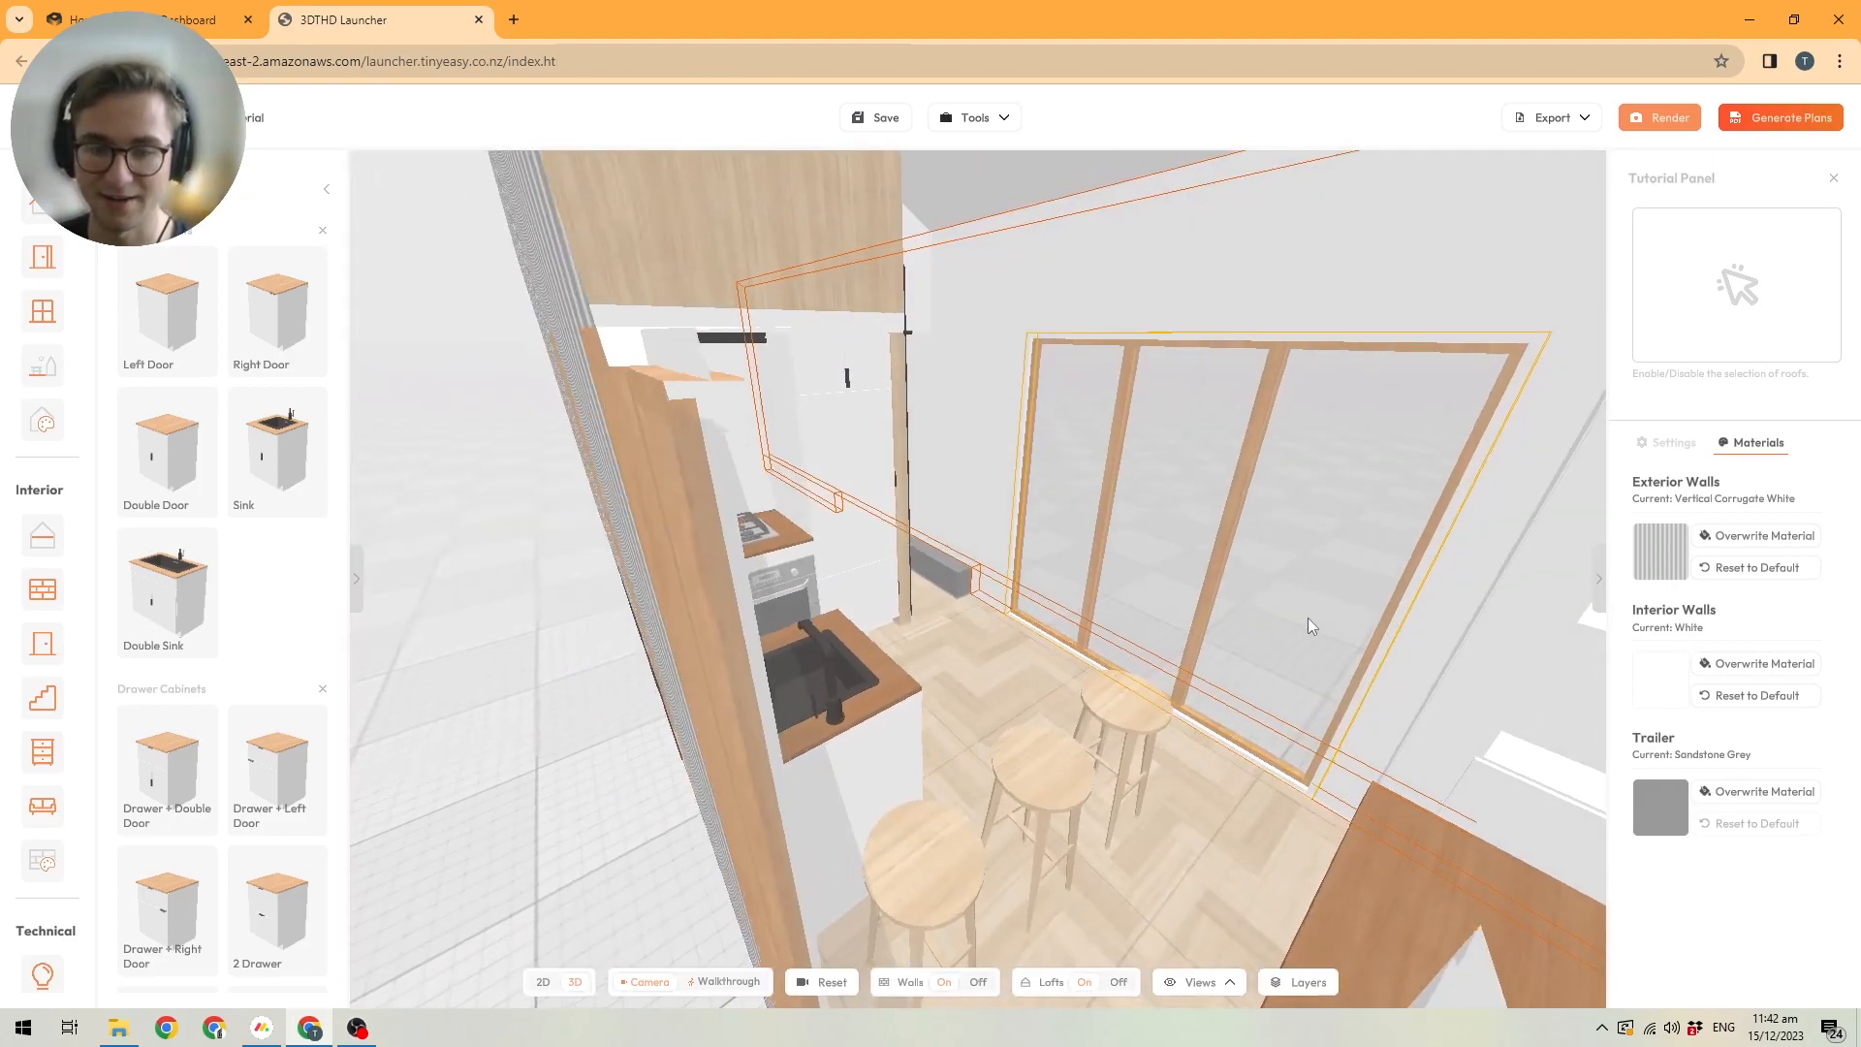
drag(1307, 619, 1304, 673)
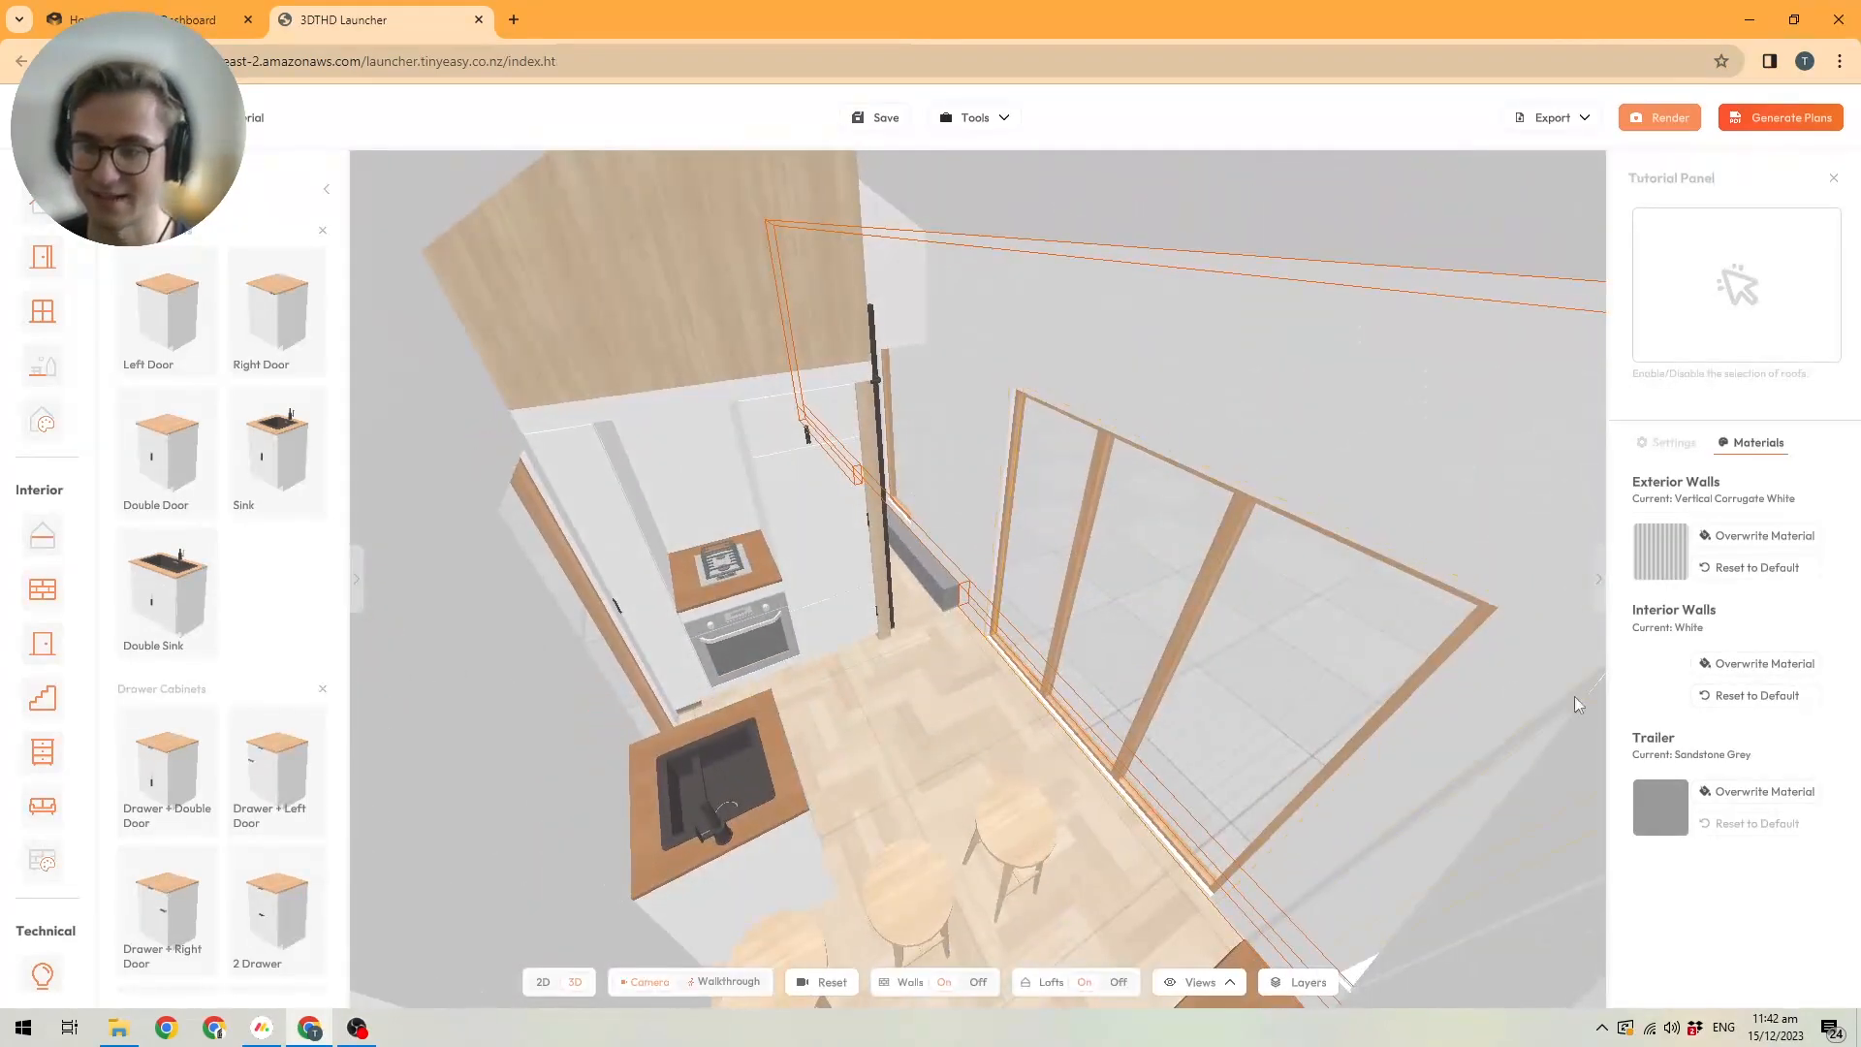
drag(1074, 587, 783, 548)
drag(1159, 567, 1147, 603)
scroll(1103, 580, down, 3)
drag(1208, 676, 1335, 734)
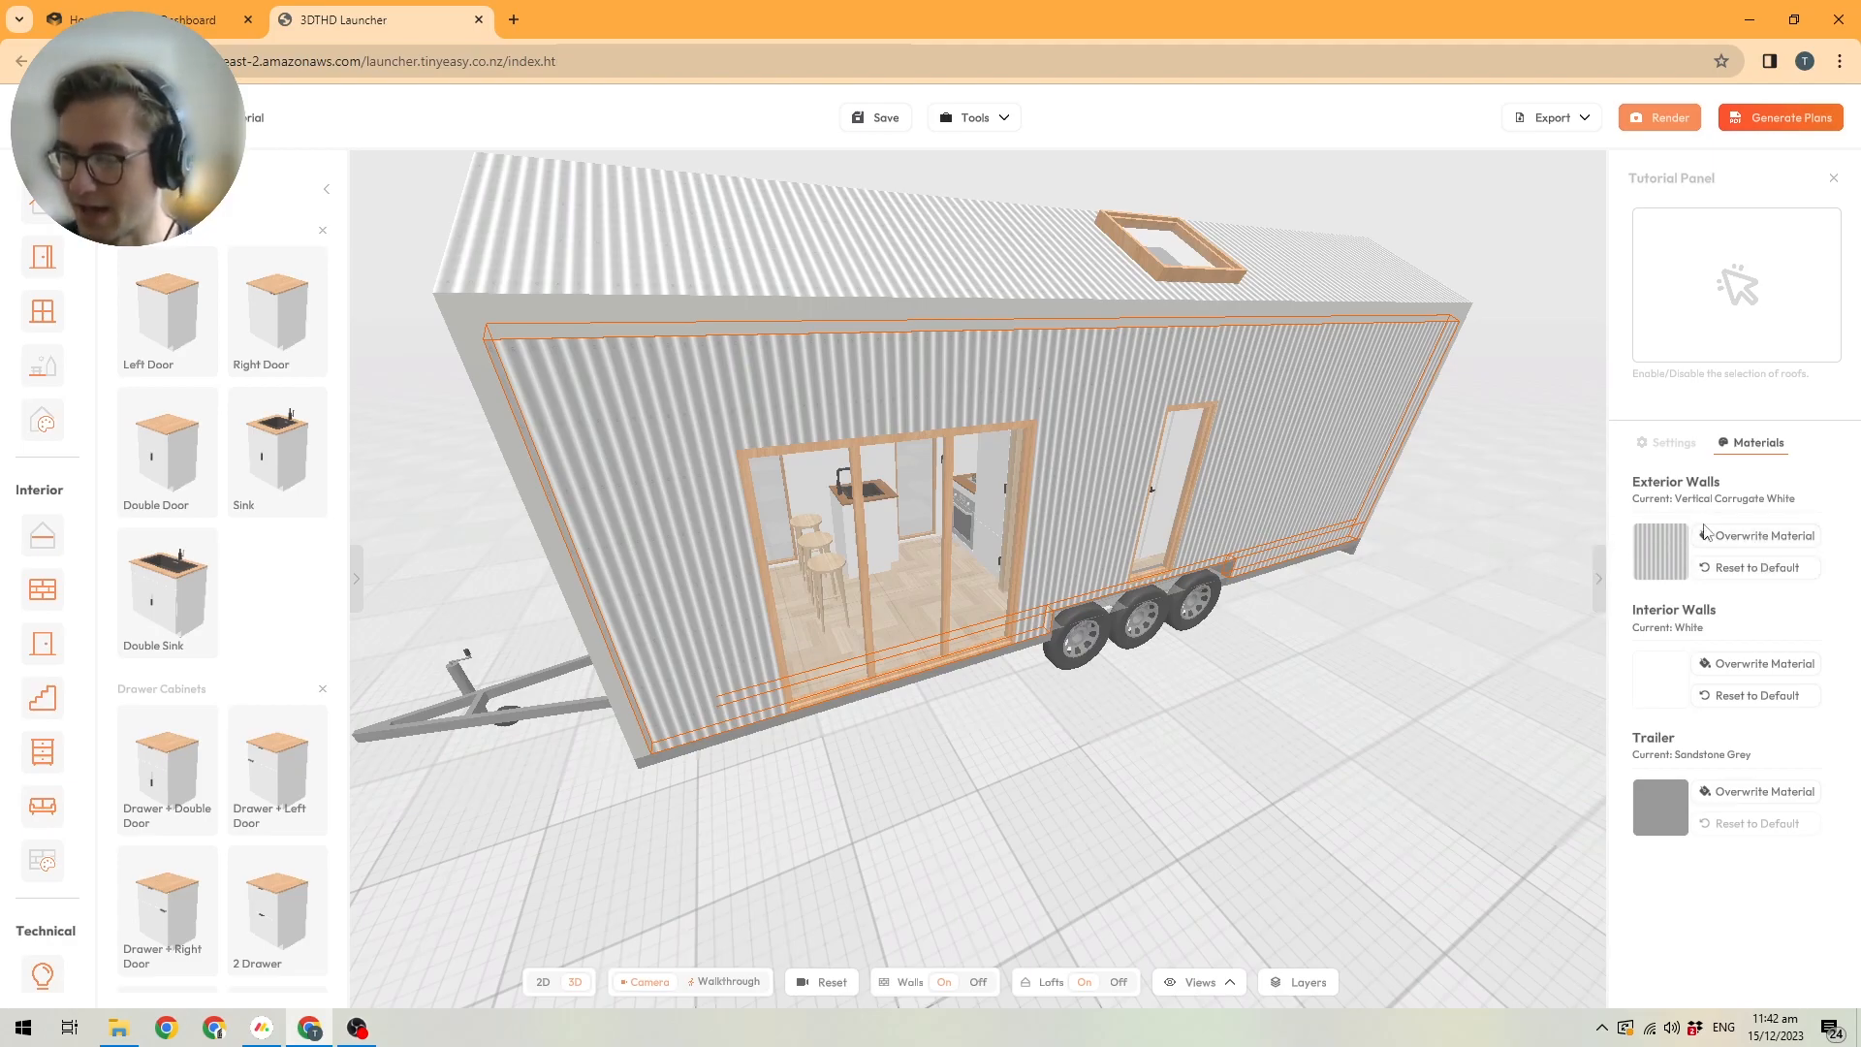
Override the Exterior Walls material of the selected long side wall with Tray Mist Green from Metal Cladding.
click(1759, 535)
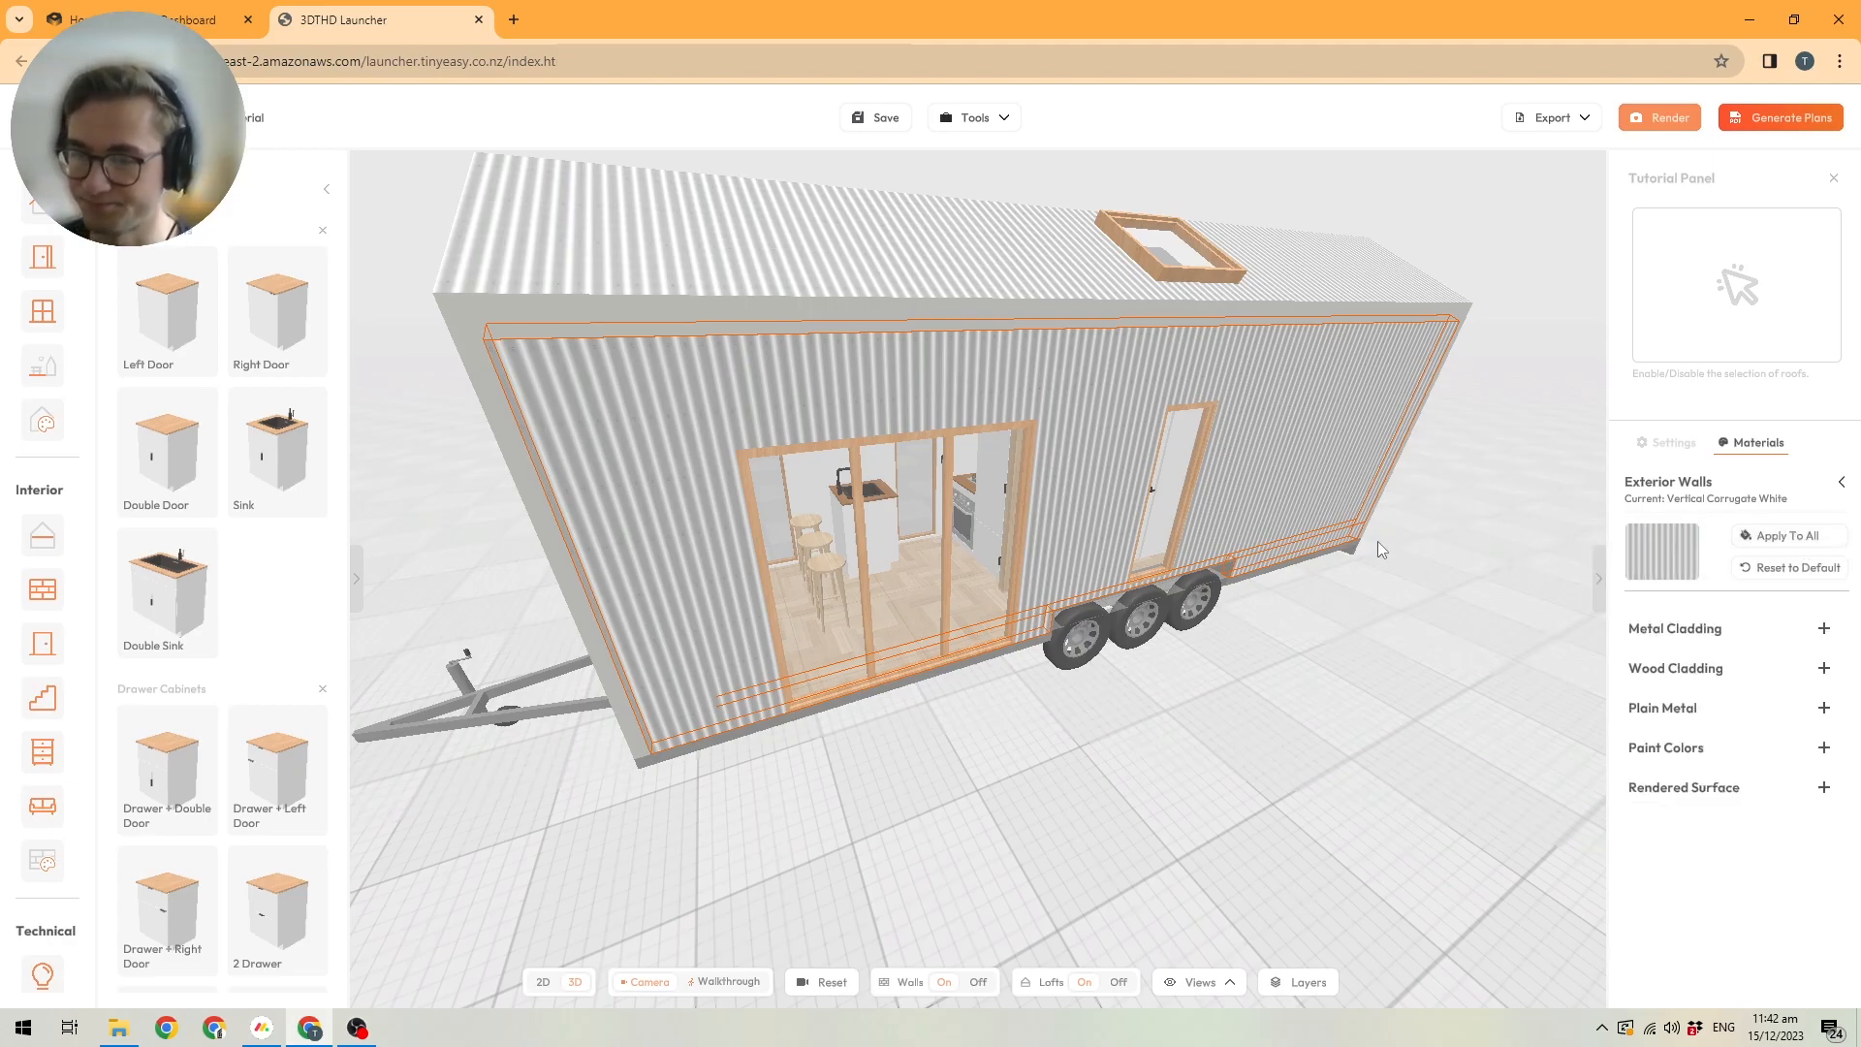
click(1825, 629)
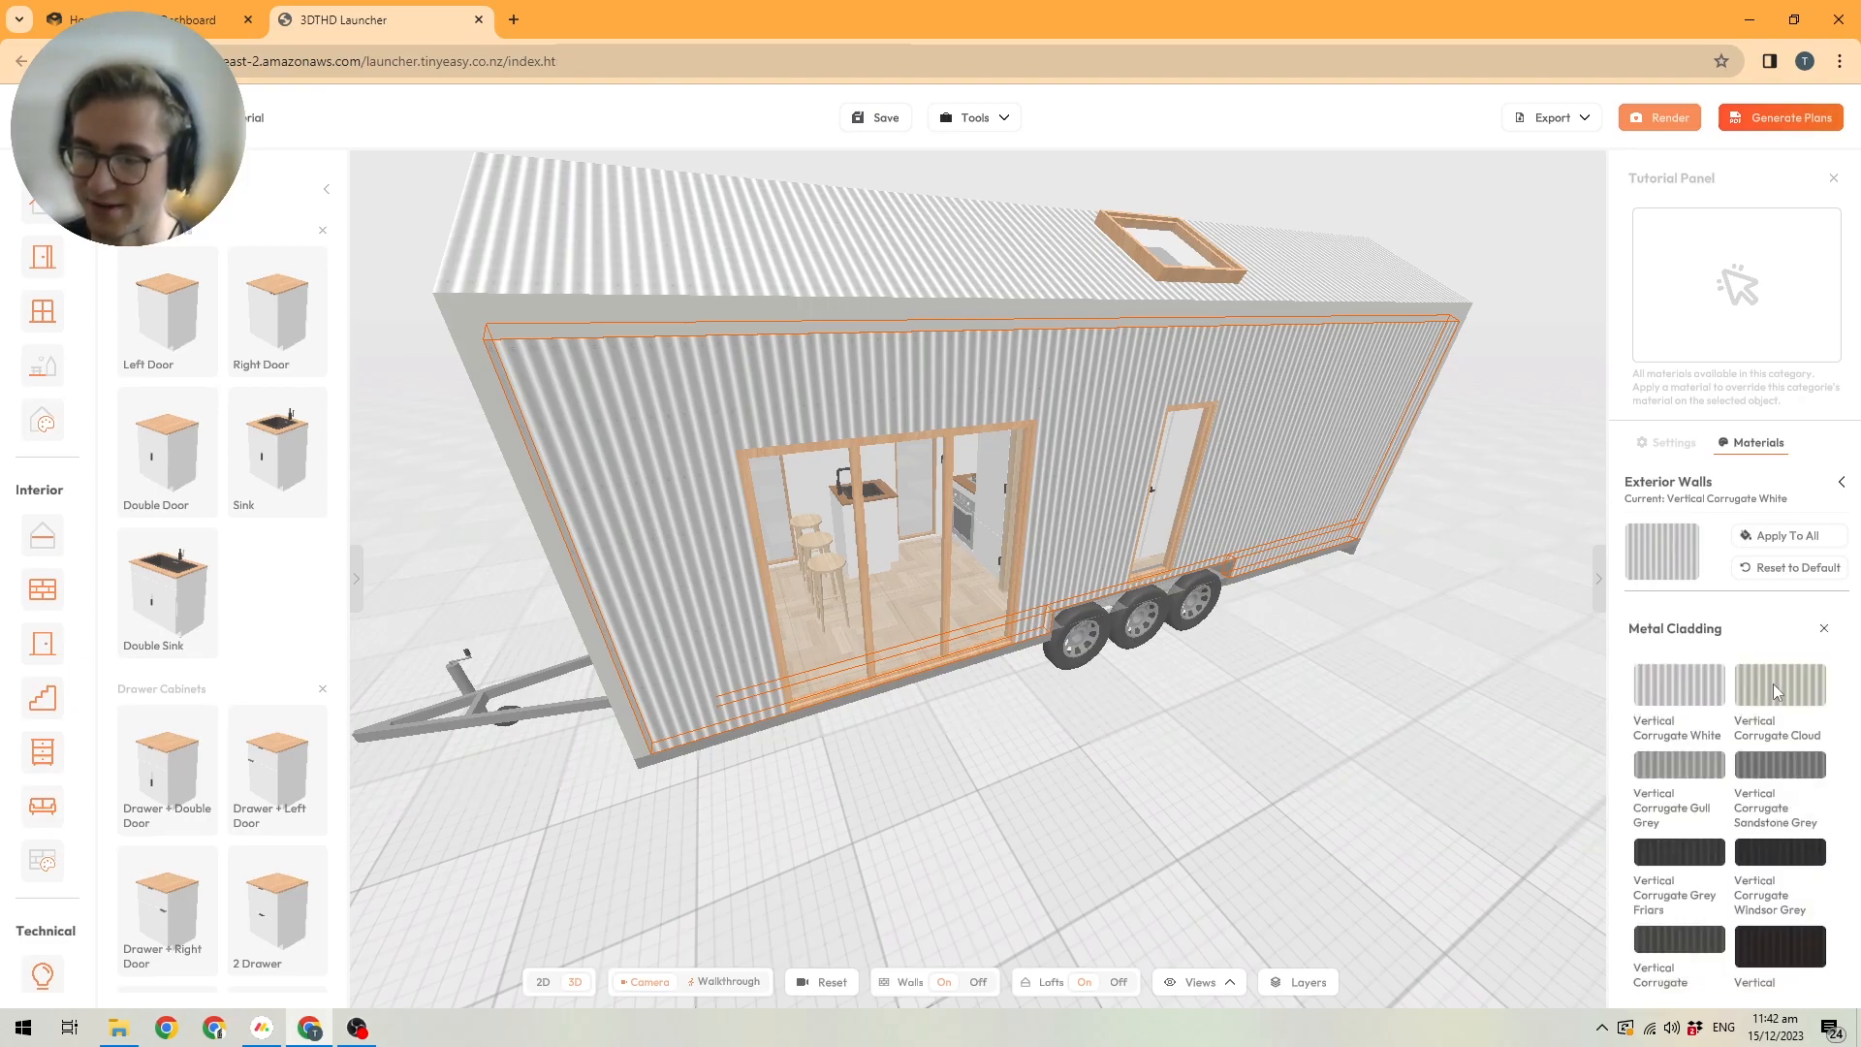
scroll(1708, 704, down, 1)
scroll(1704, 700, down, 7)
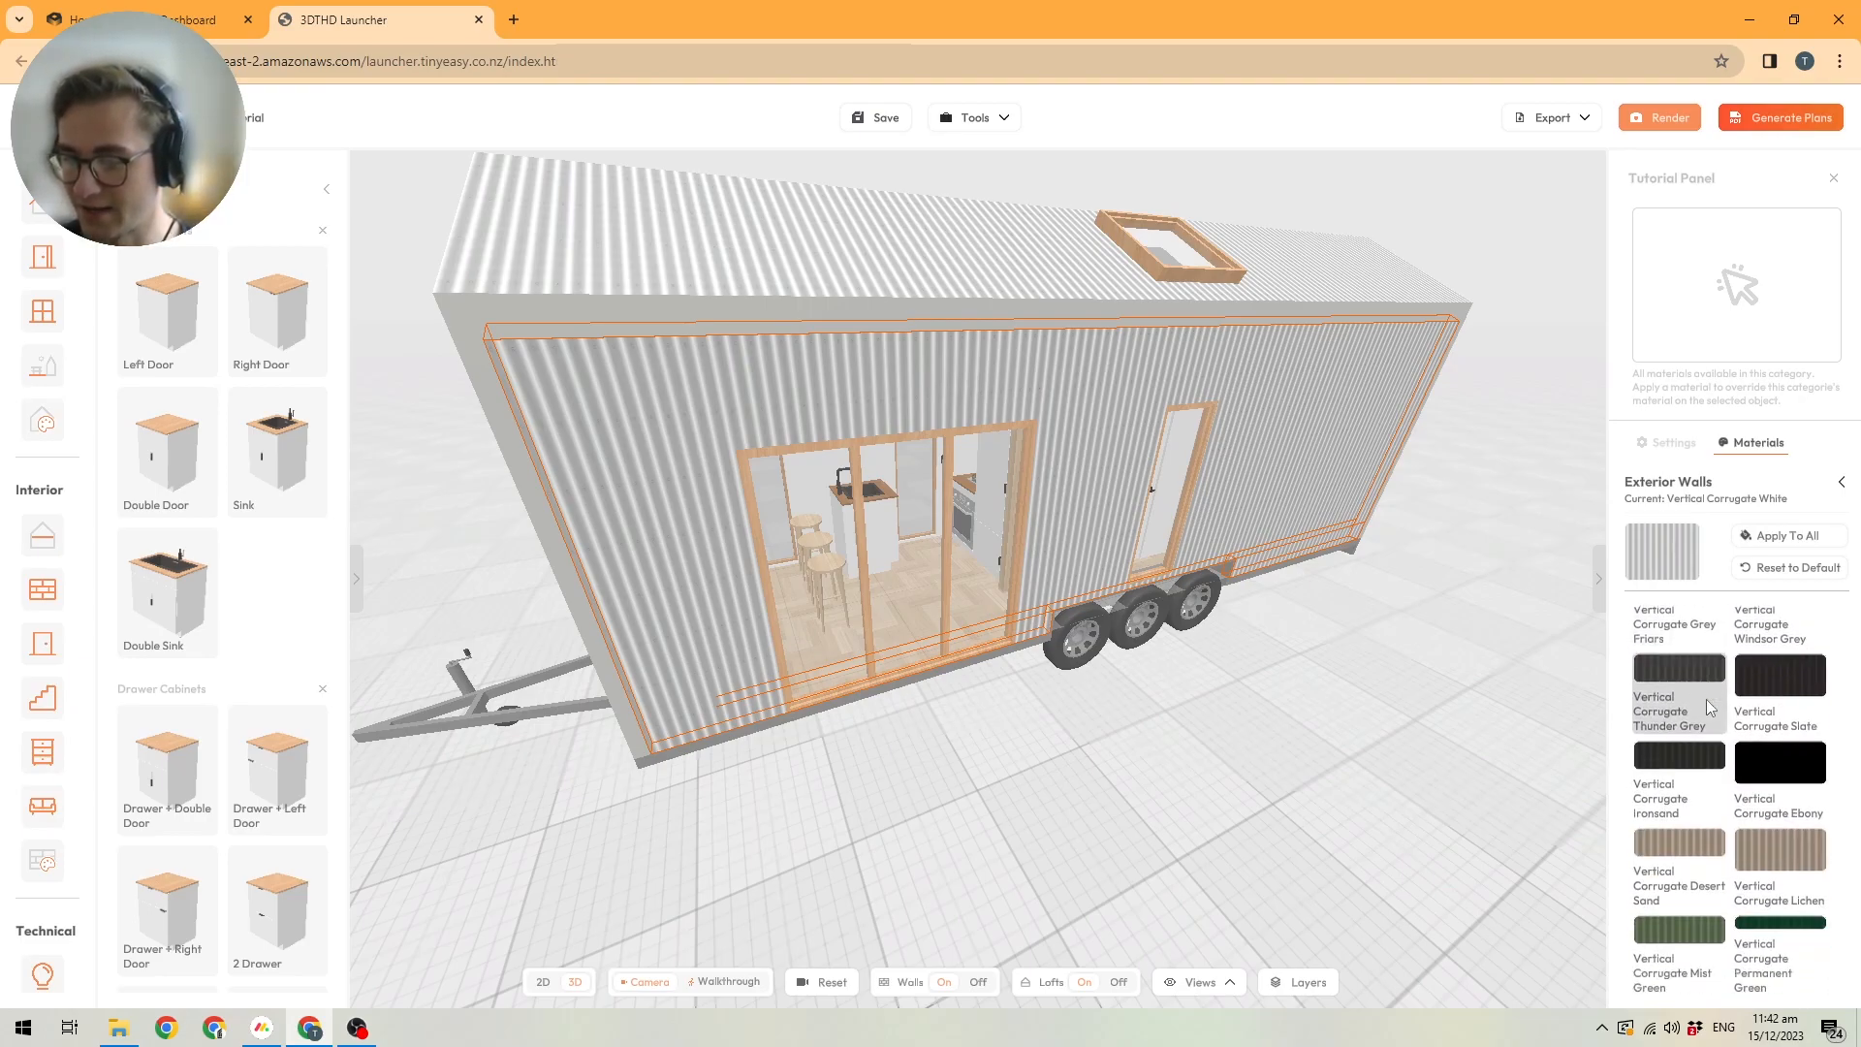
scroll(1709, 703, down, 7)
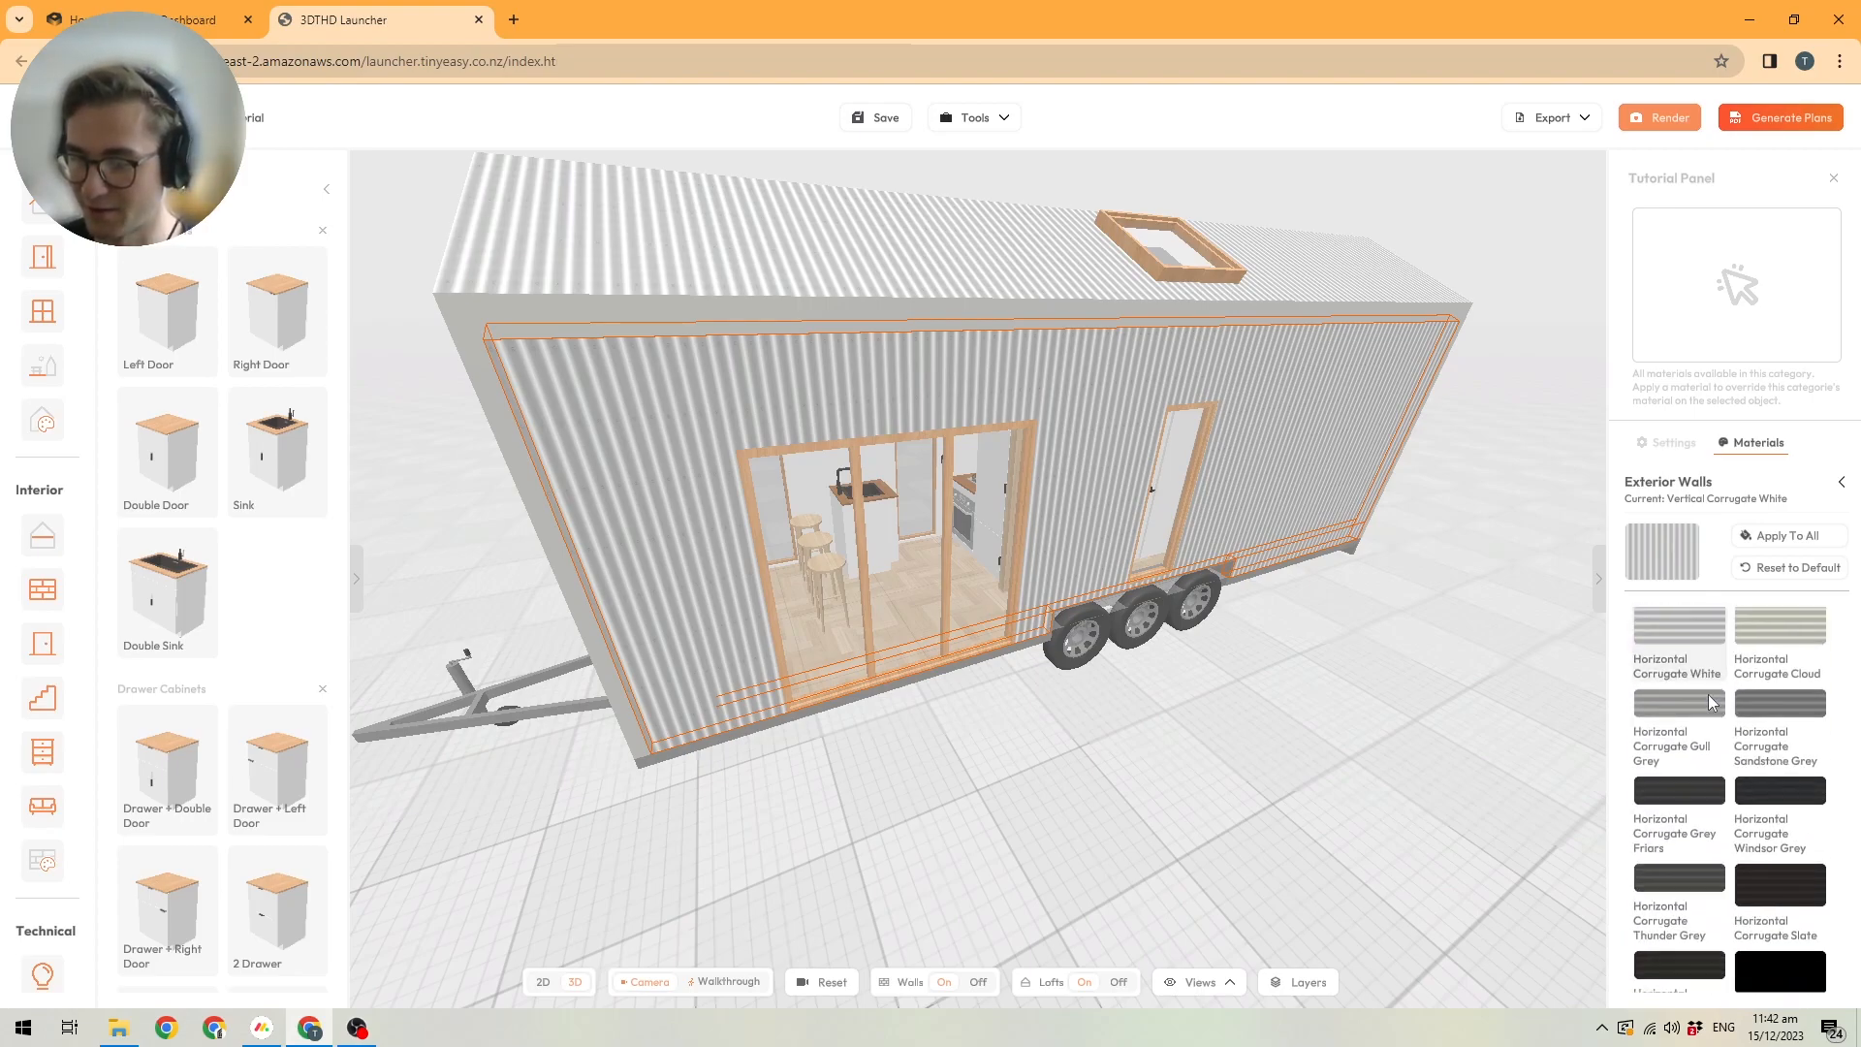
scroll(1711, 707, down, 7)
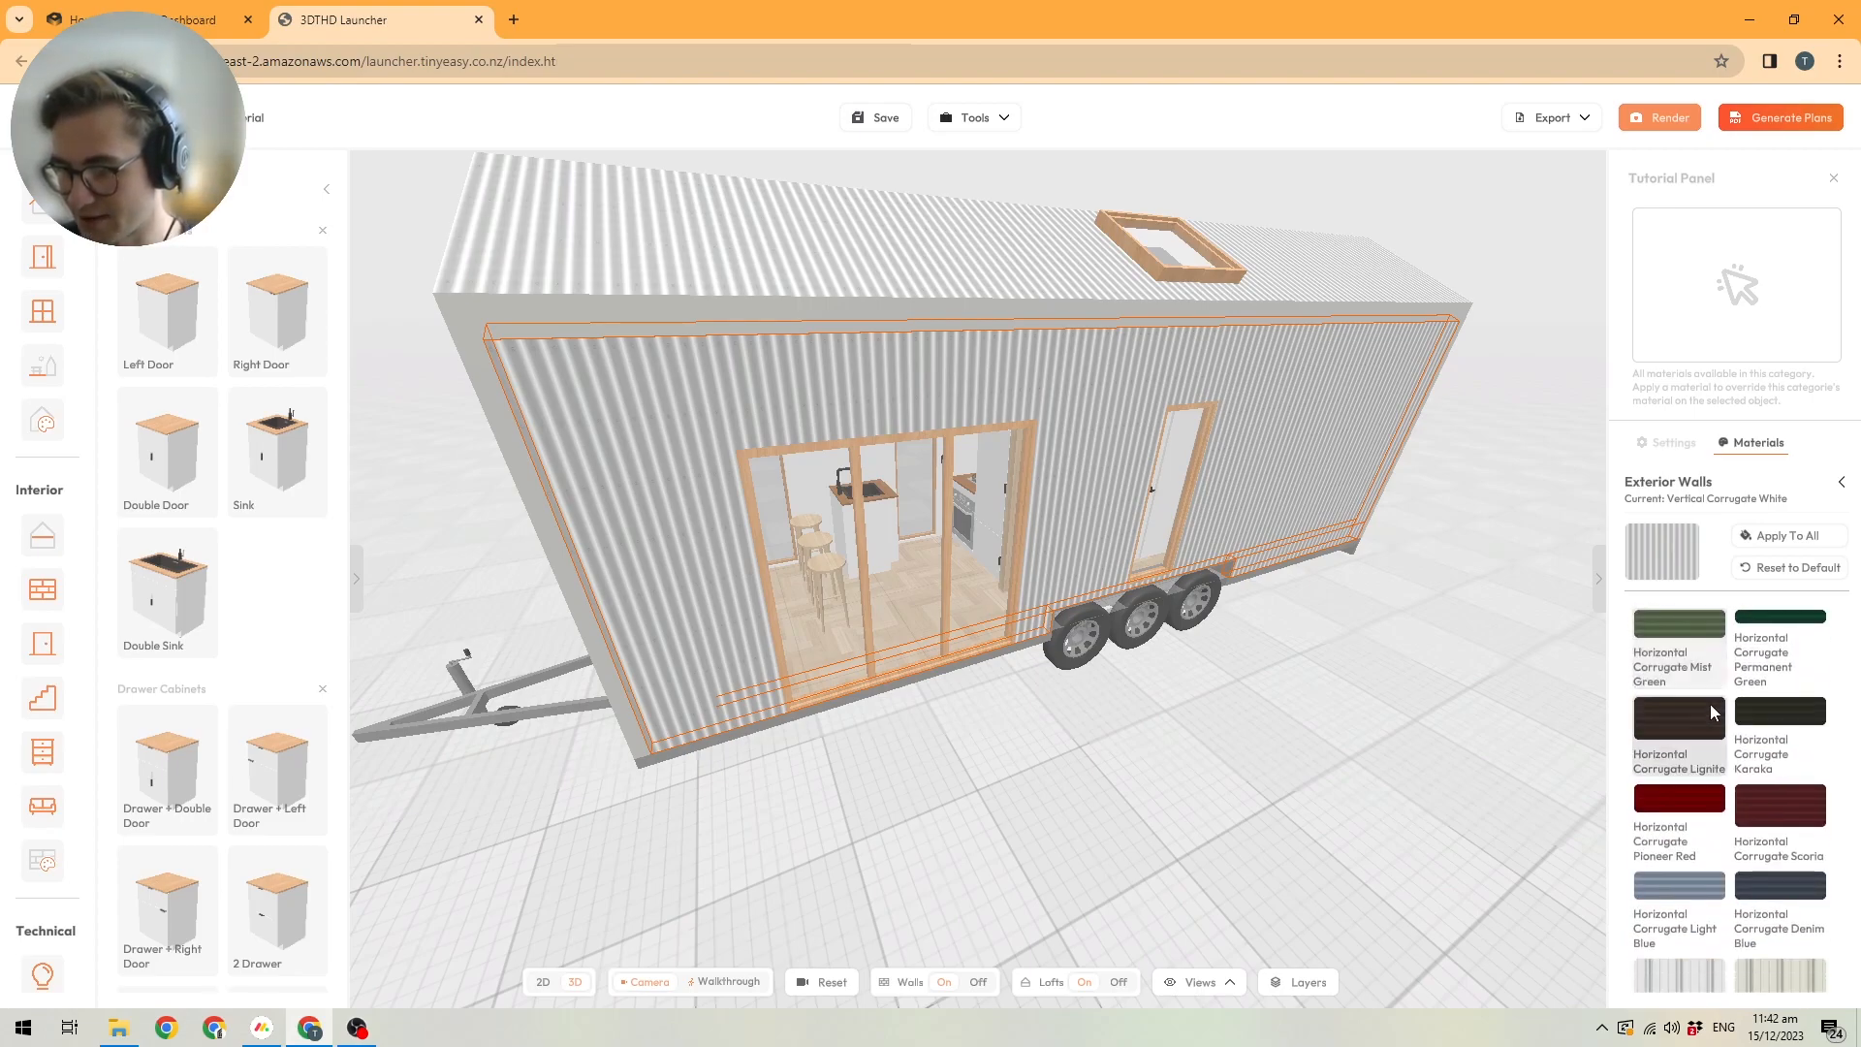
scroll(1705, 698, down, 7)
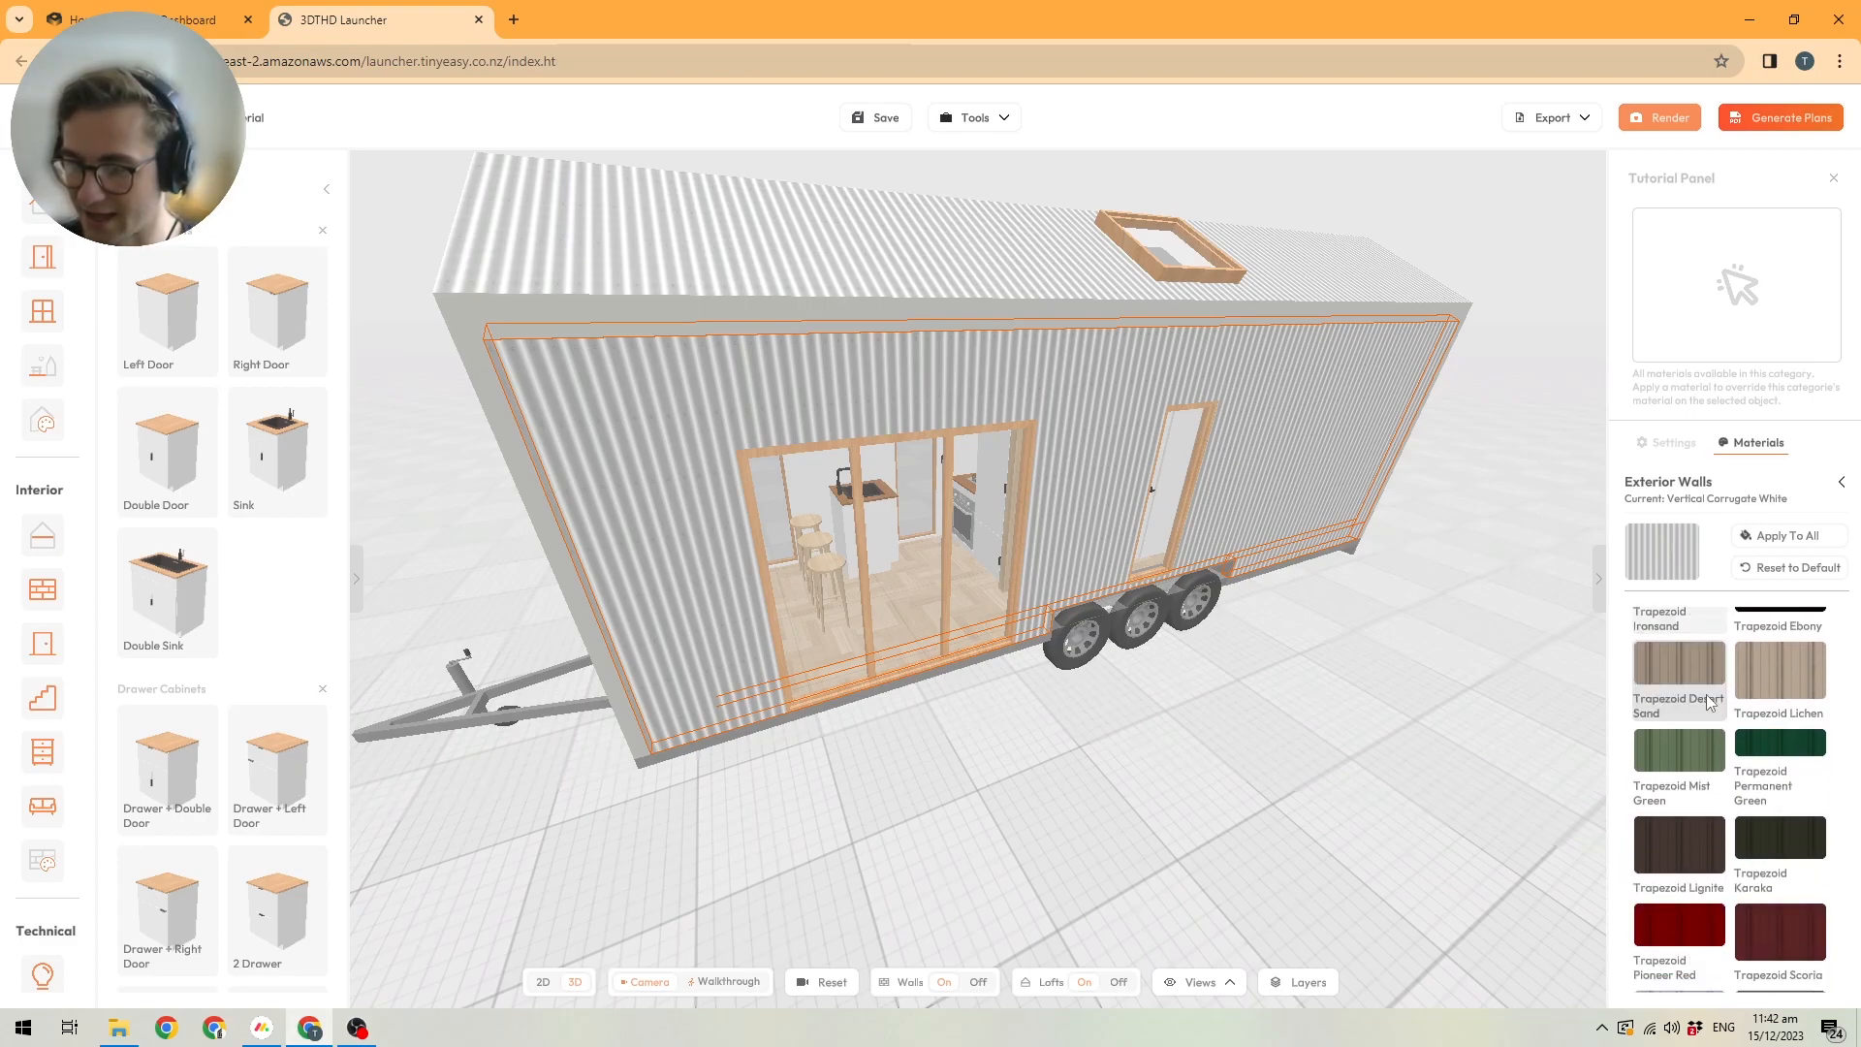
scroll(1667, 705, down, 5)
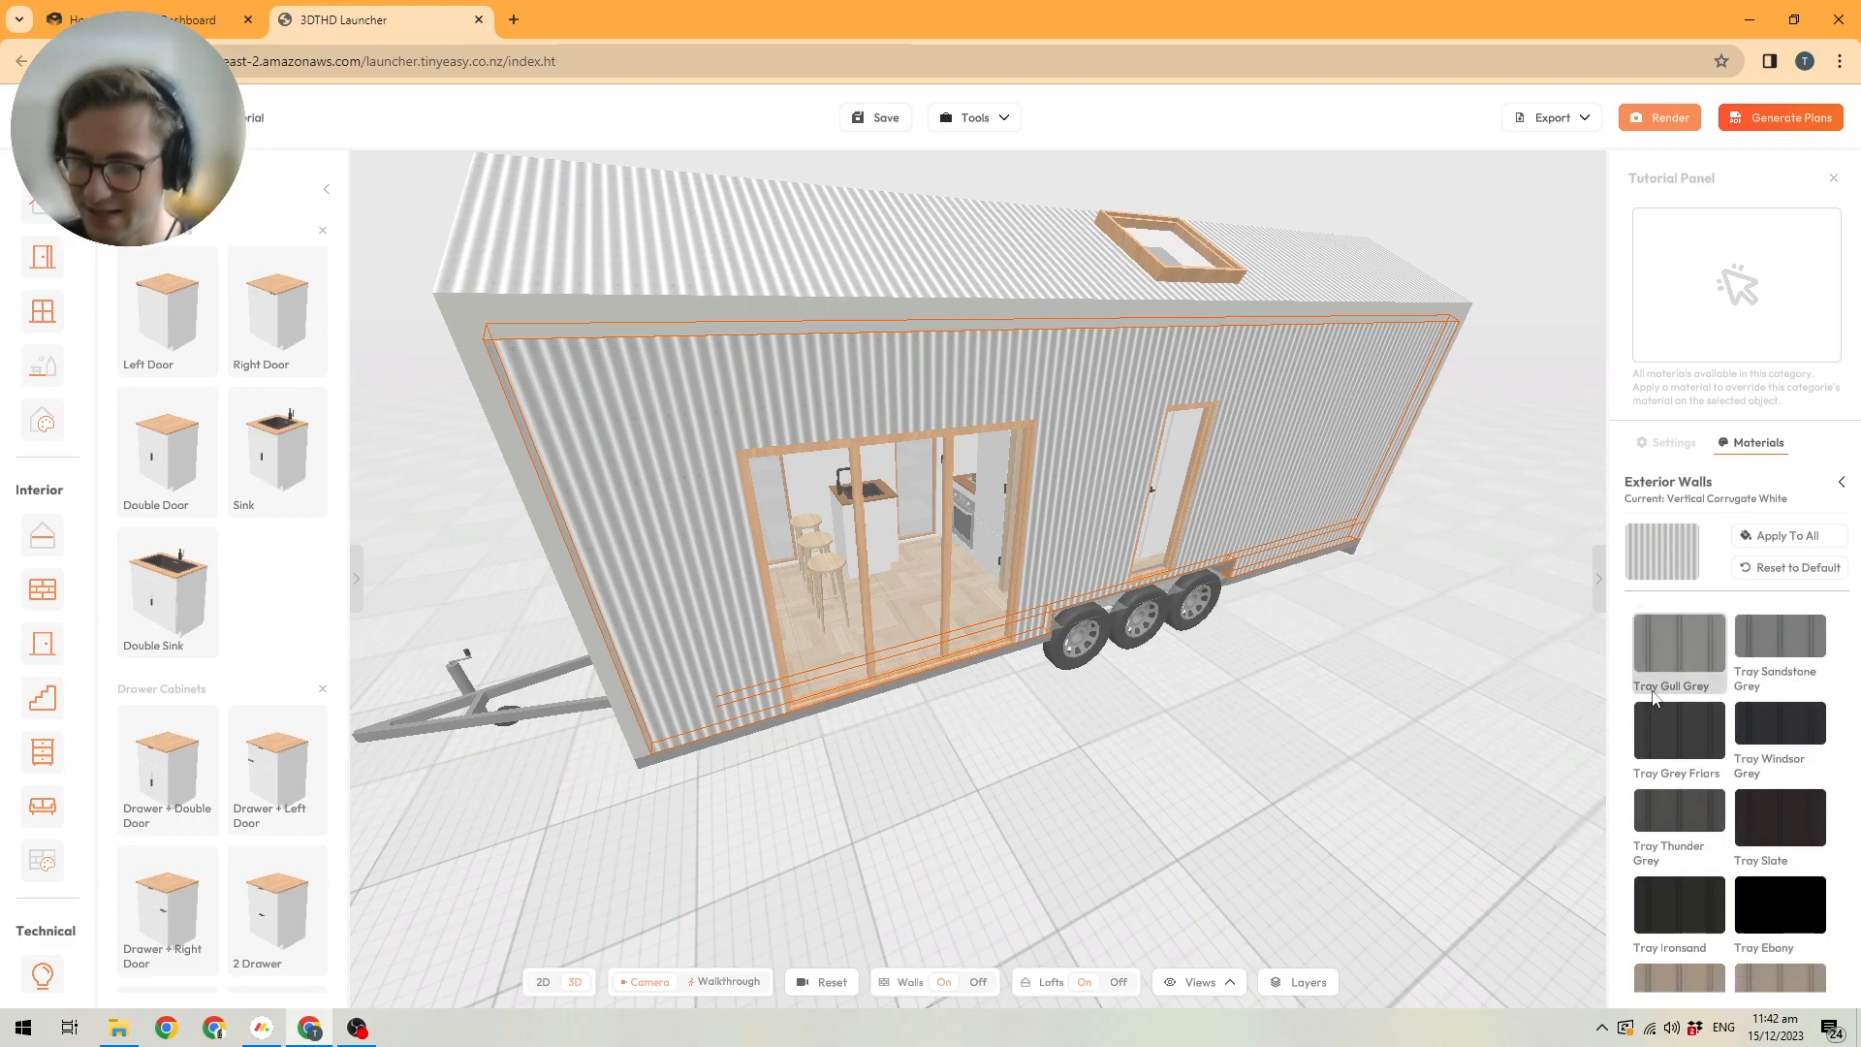
click(1665, 843)
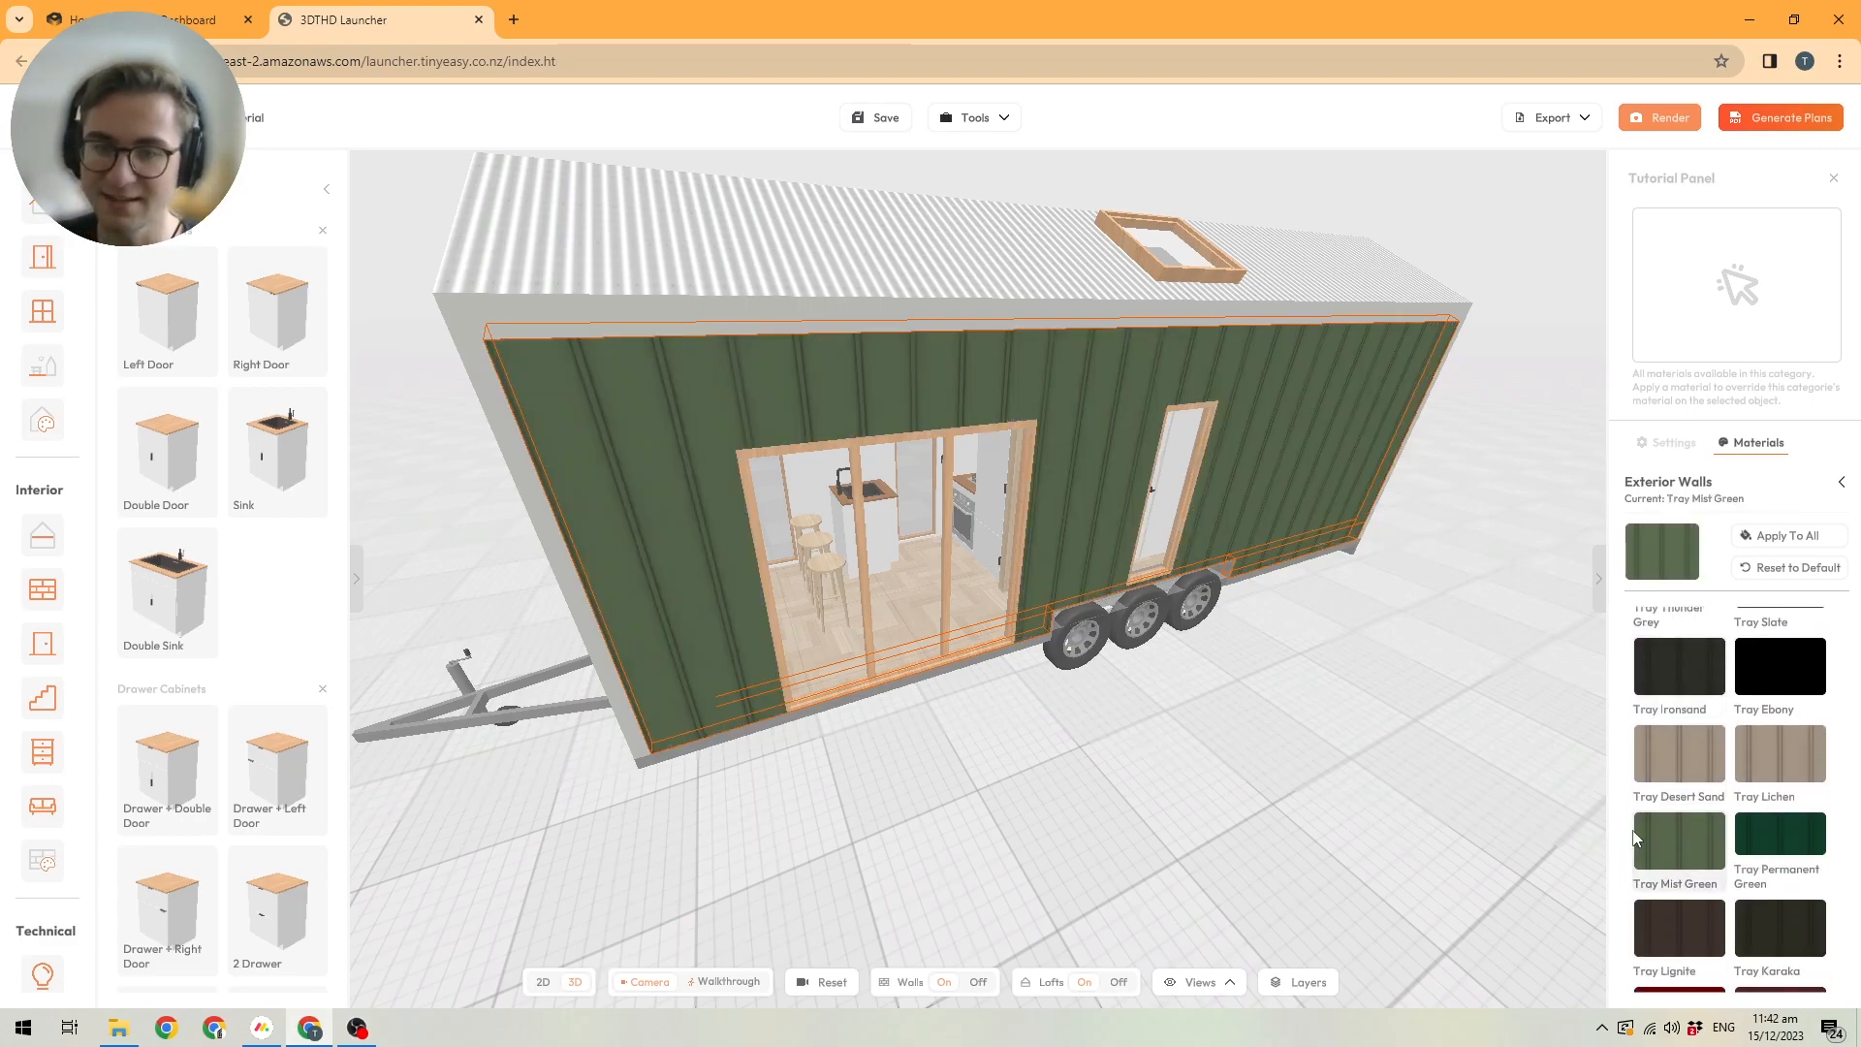
scroll(1318, 698, down, 3)
Apply Tray Mist Green to all exterior walls, check the cladding around the house and deselect the wall.
drag(1299, 698, 1386, 688)
drag(1148, 680, 1289, 644)
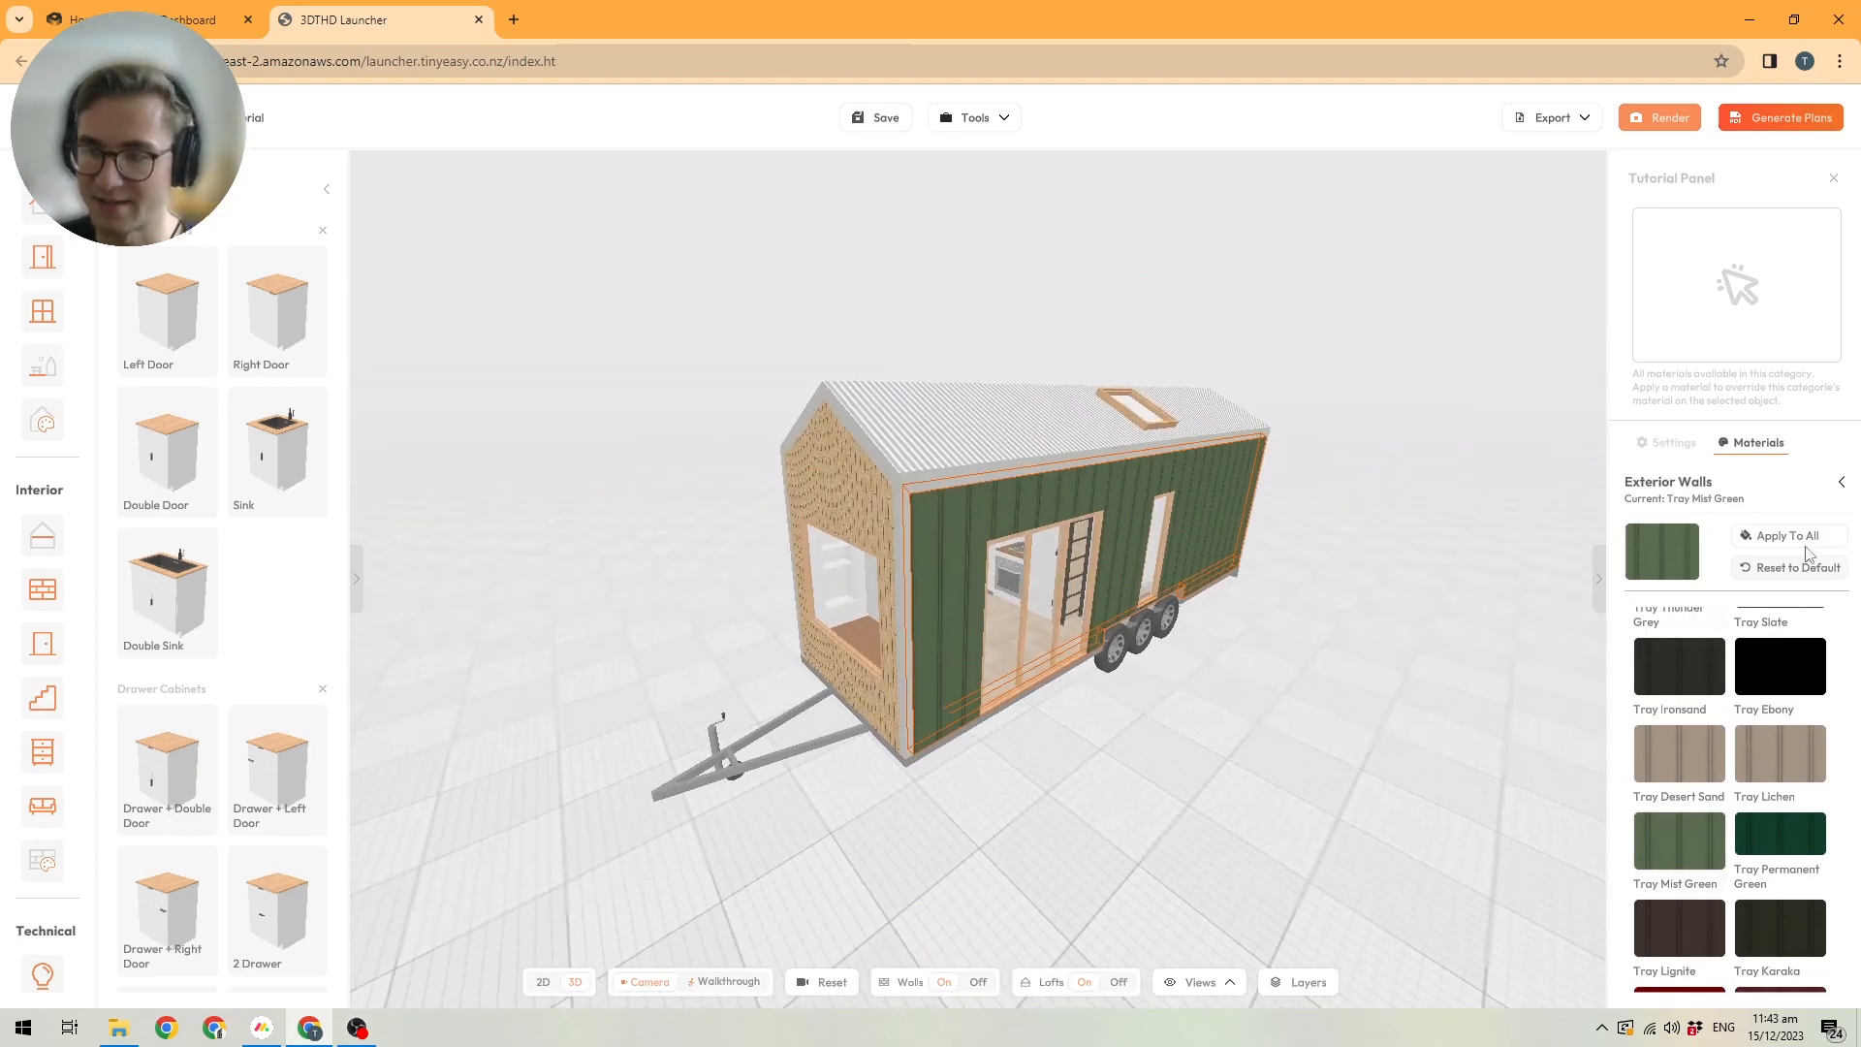
scroll(980, 617, up, 2)
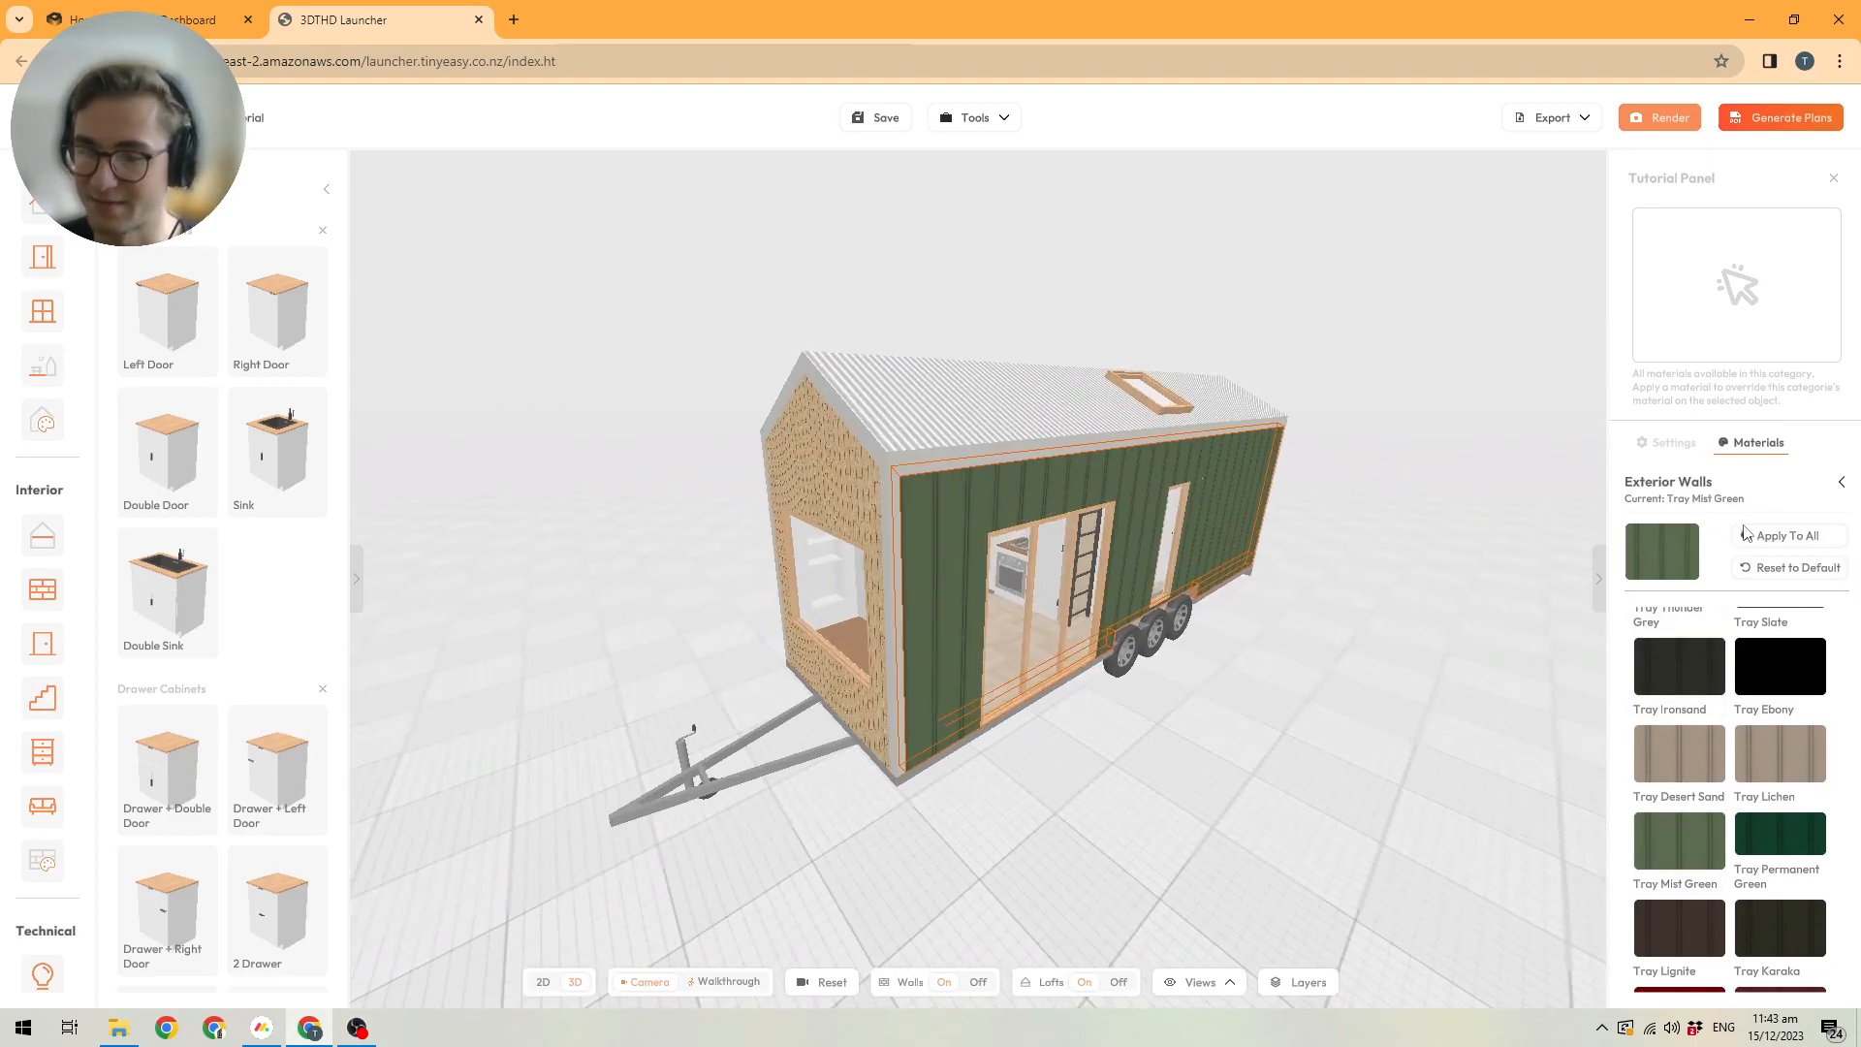
drag(1406, 562, 627, 549)
drag(955, 562, 601, 567)
drag(1050, 616, 959, 610)
drag(1277, 589, 679, 625)
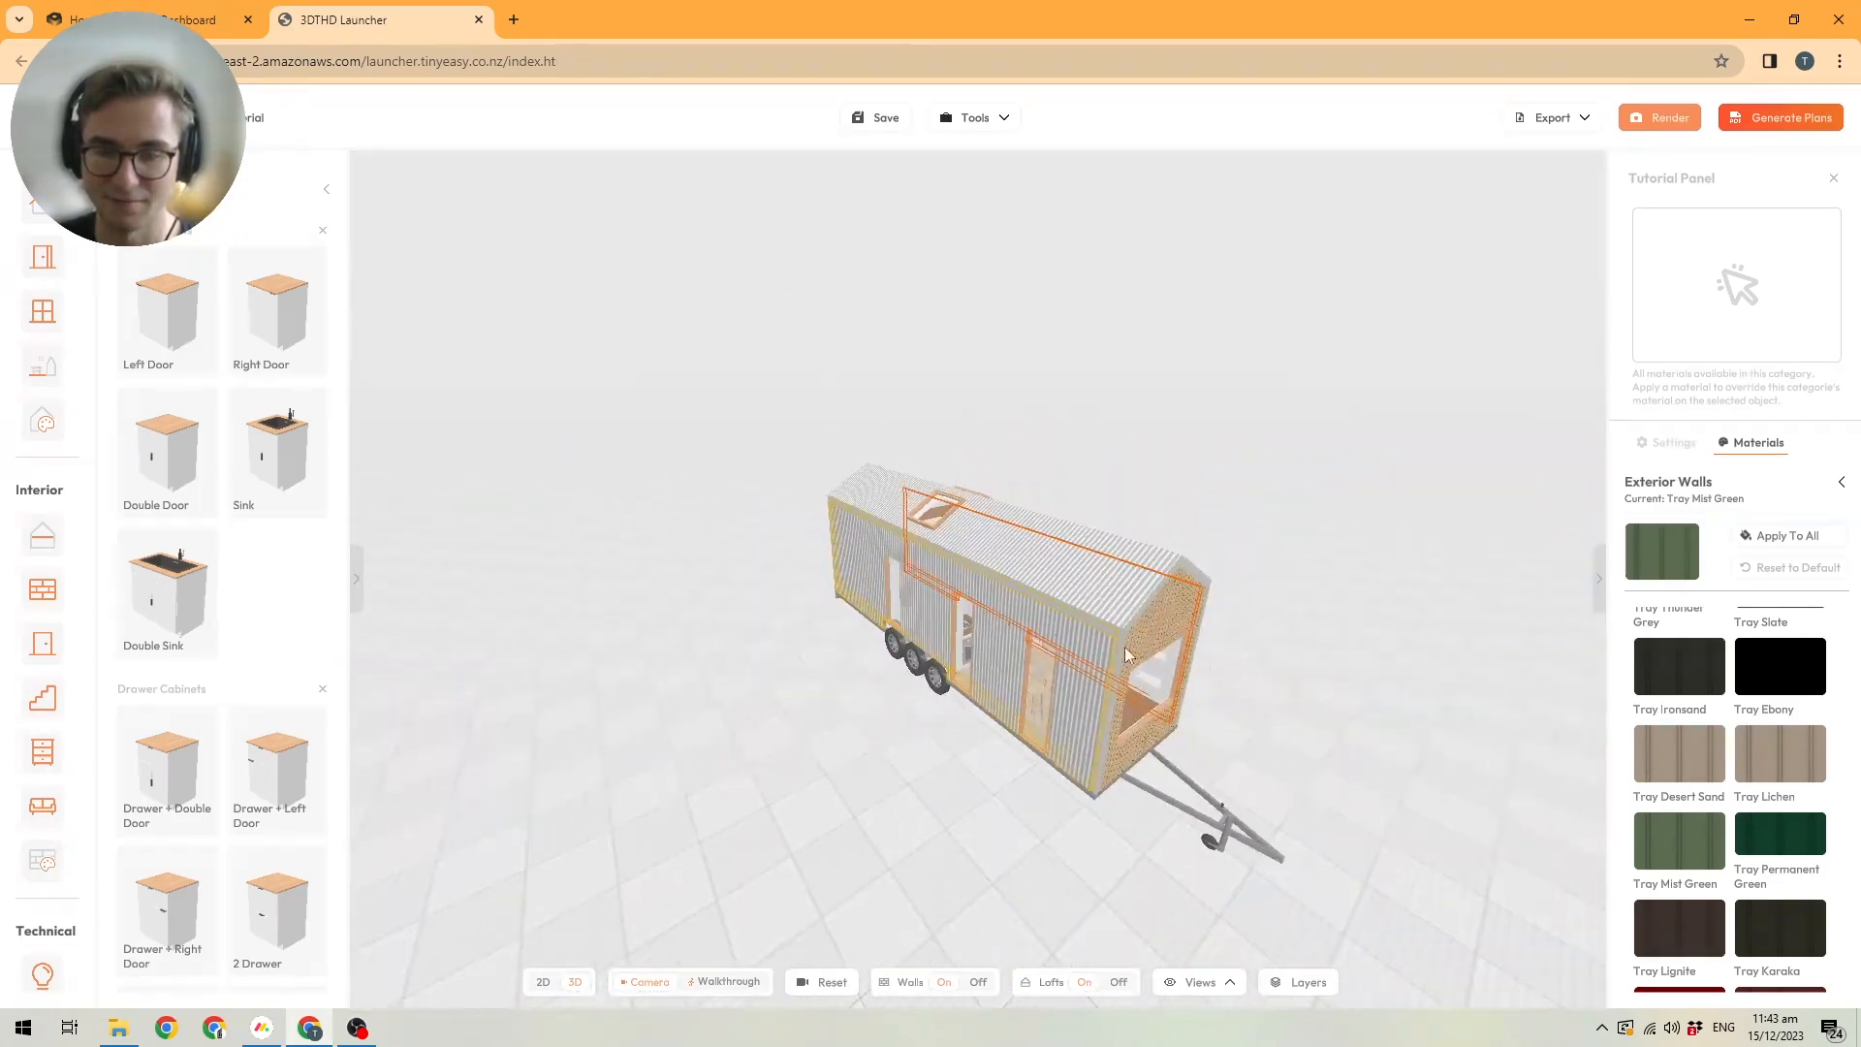
drag(1189, 673, 800, 648)
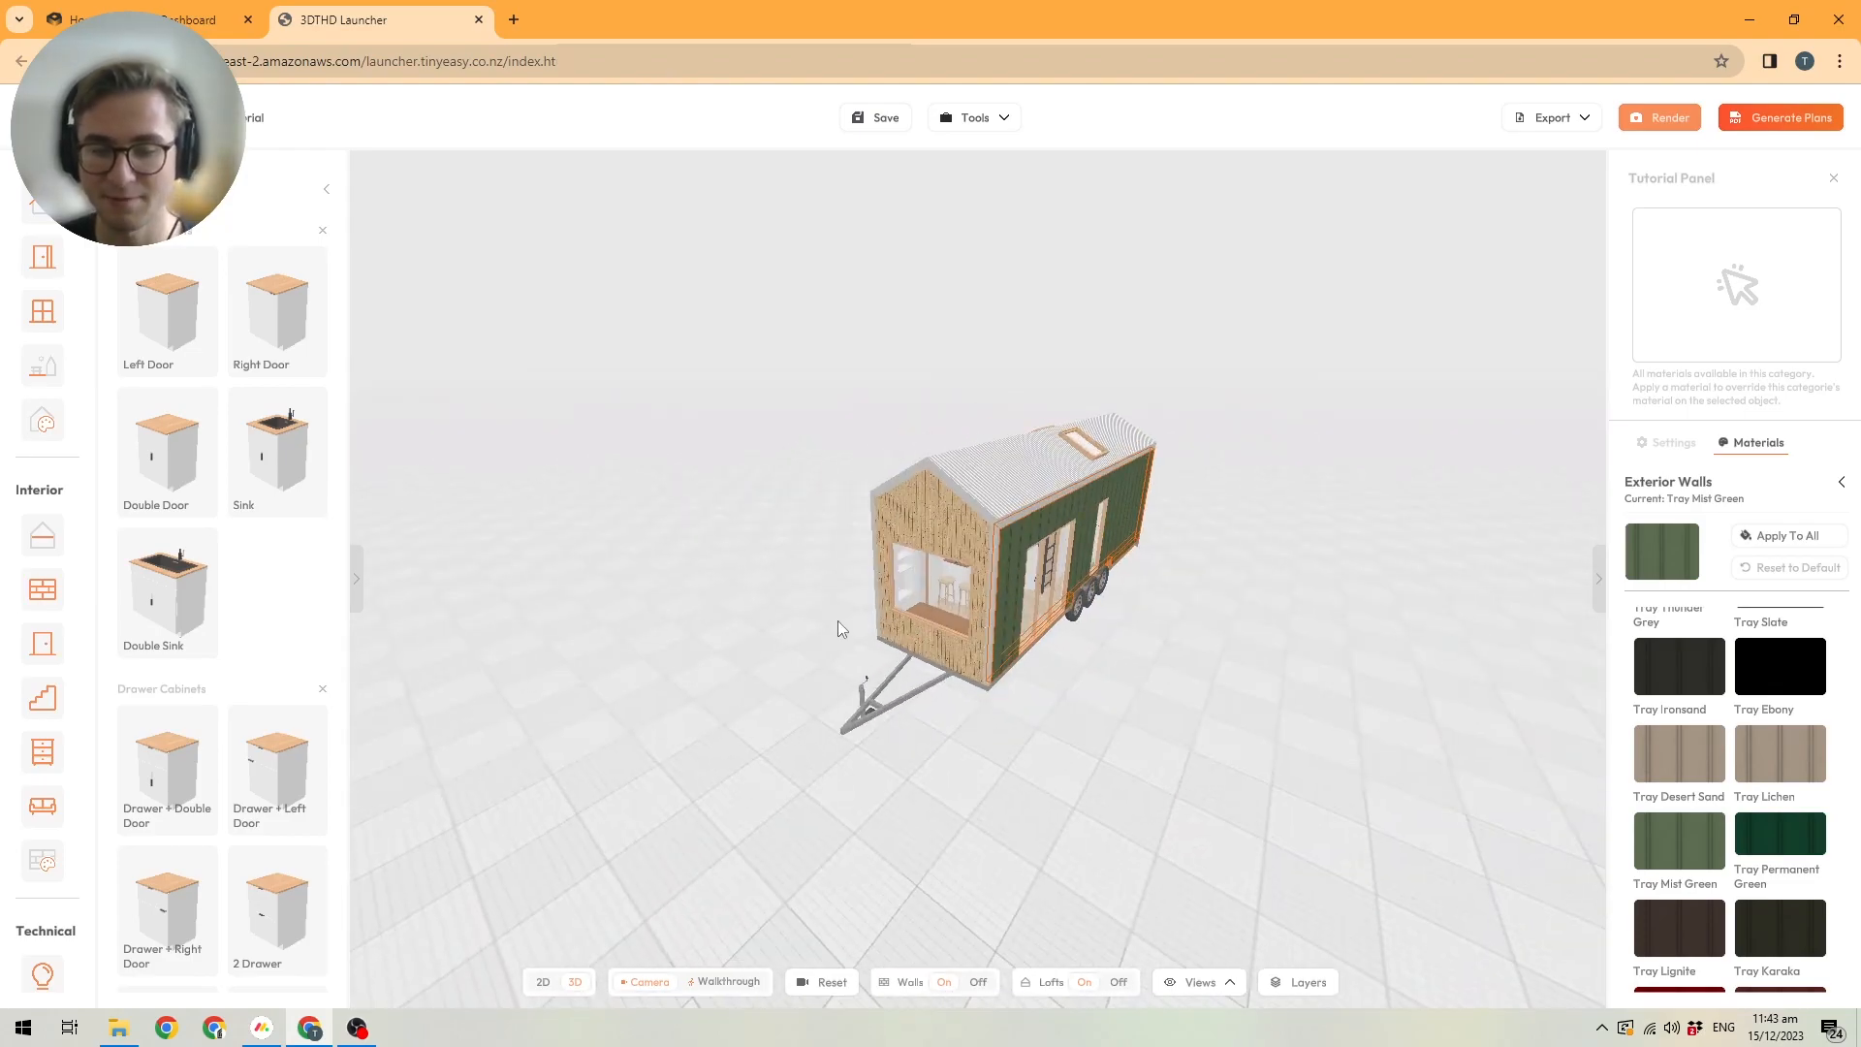
scroll(1007, 577, up, 3)
click(720, 672)
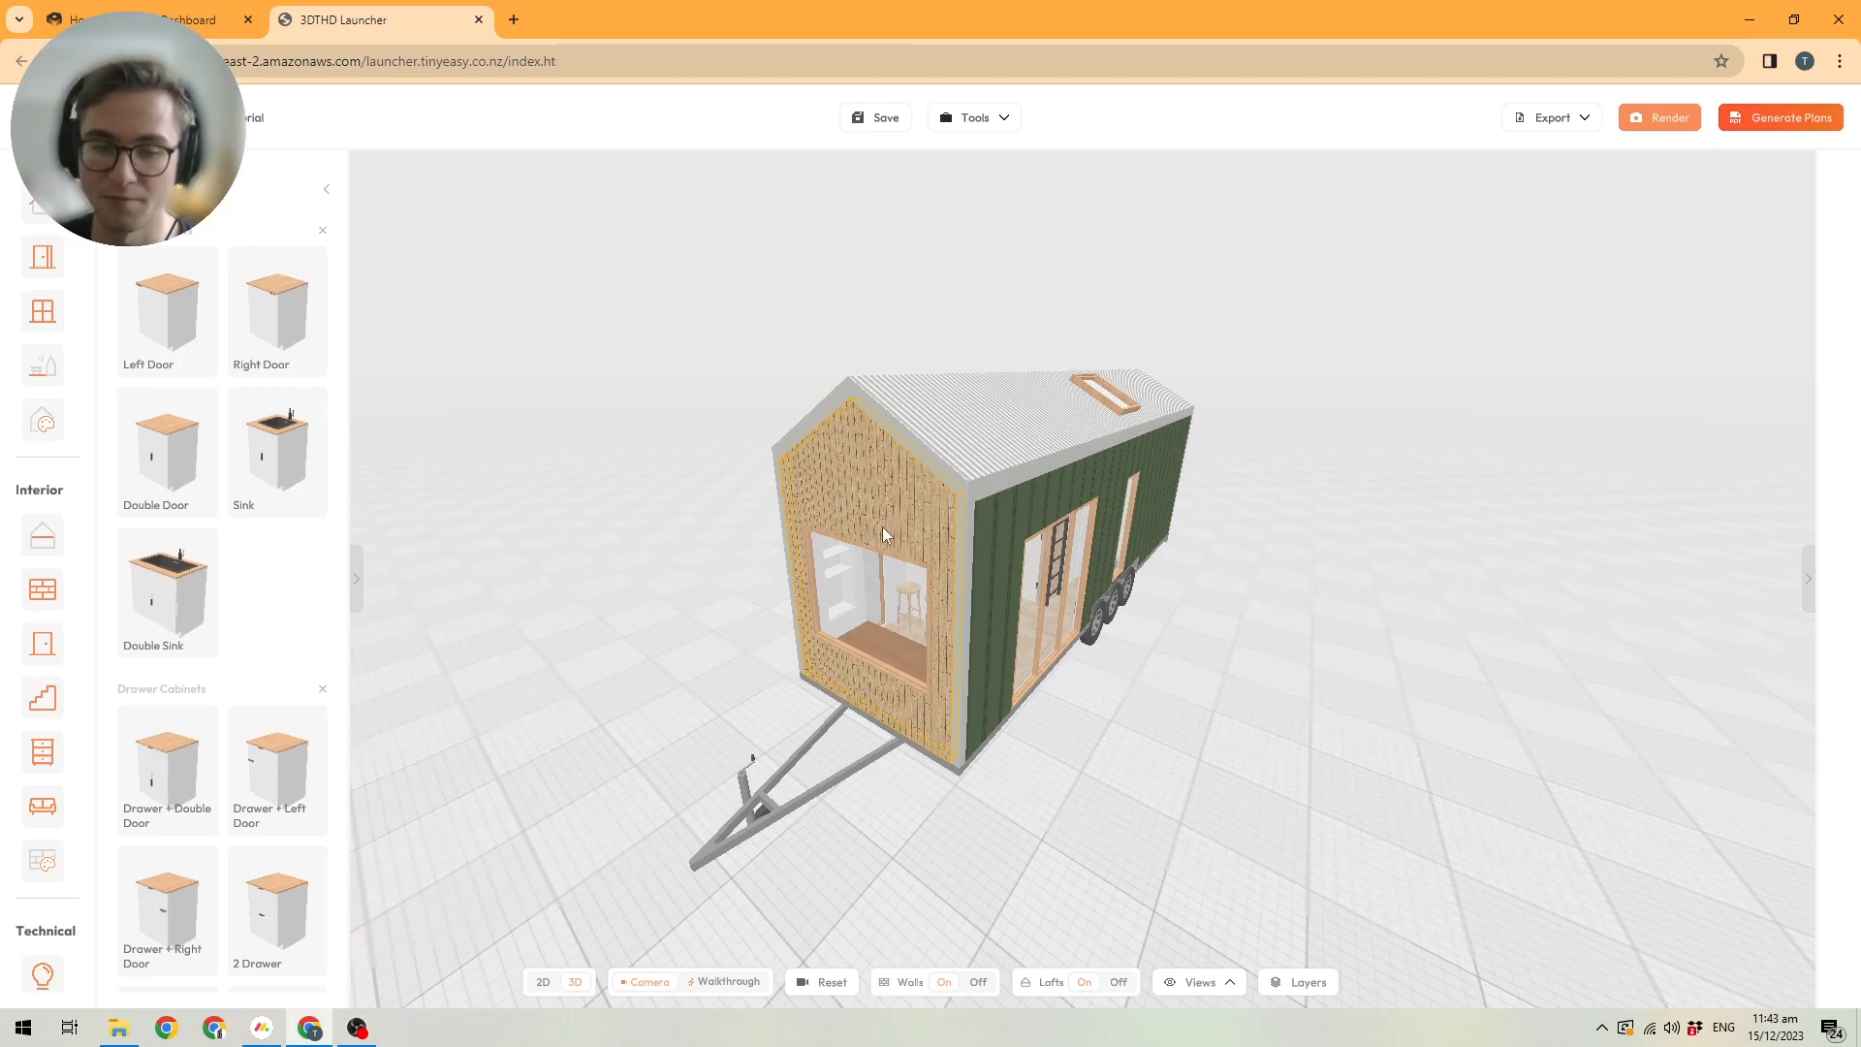
Reset the exterior material of the gable wall above the trailer hitch to the default Tray Mist Green.
drag(851, 536, 843, 474)
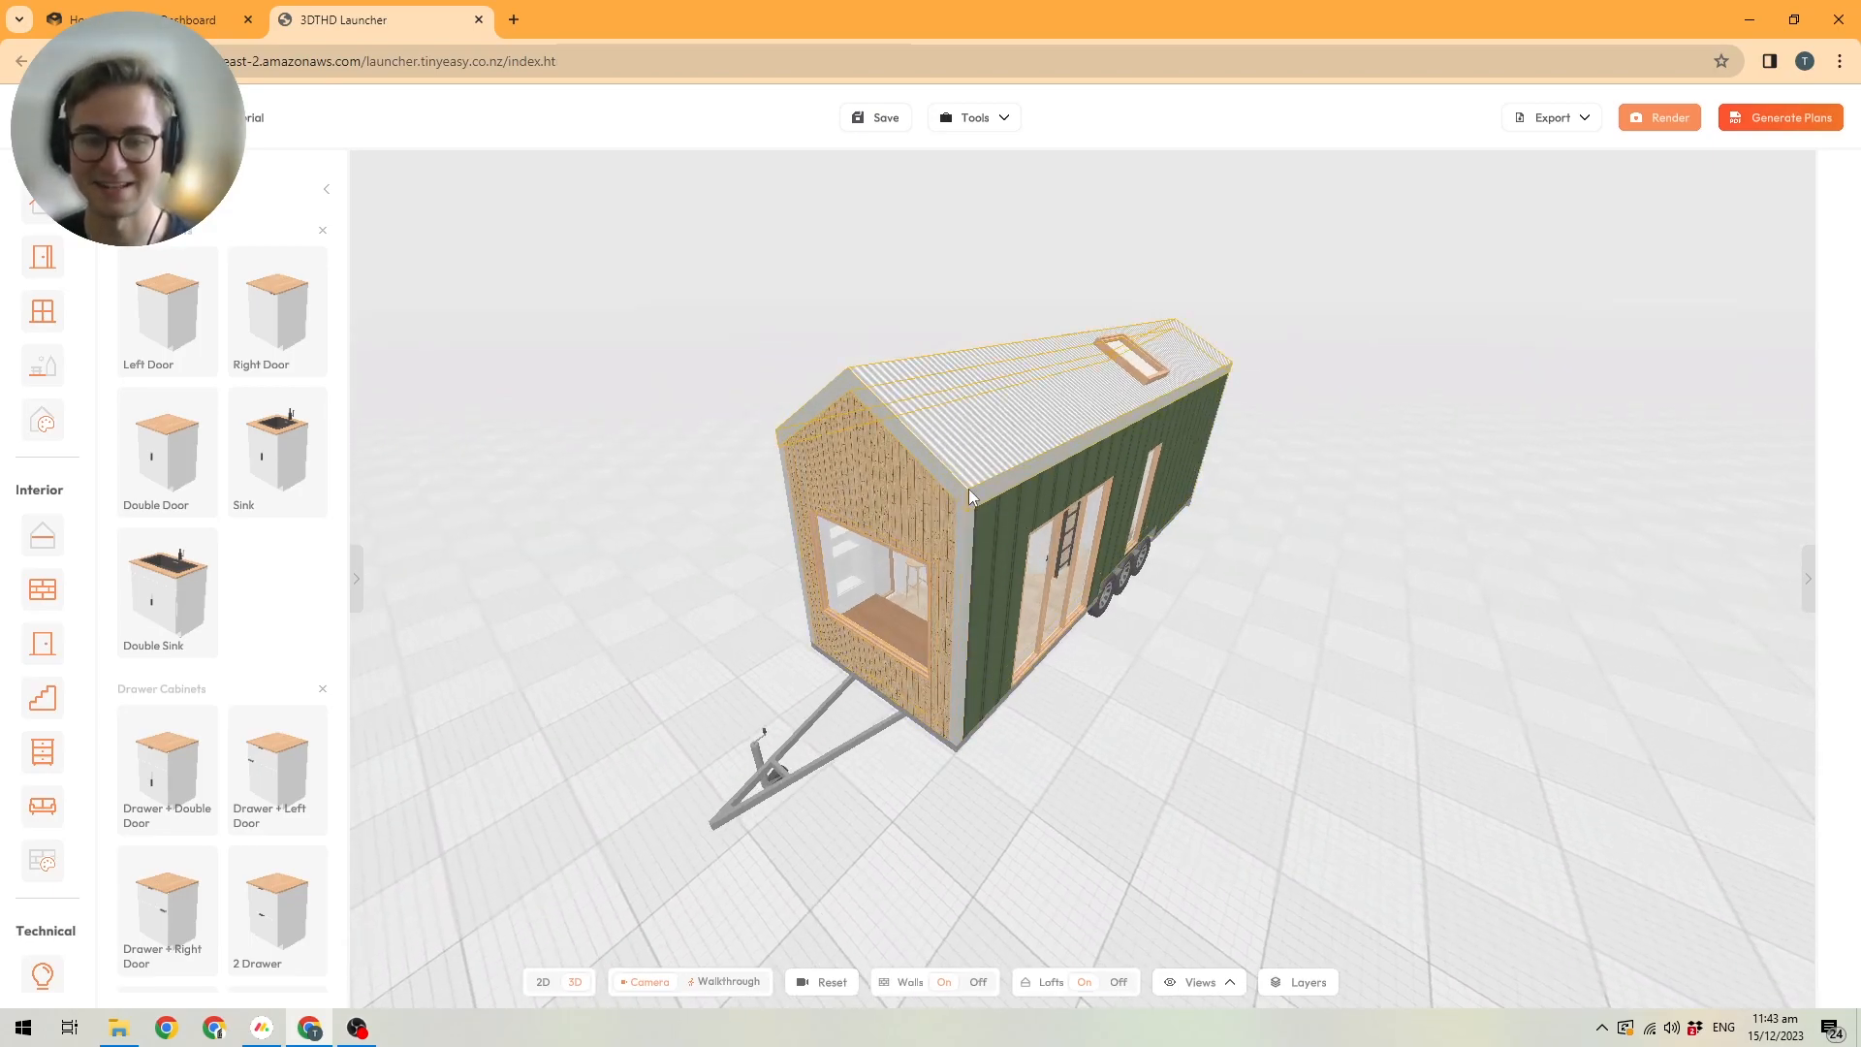
click(869, 491)
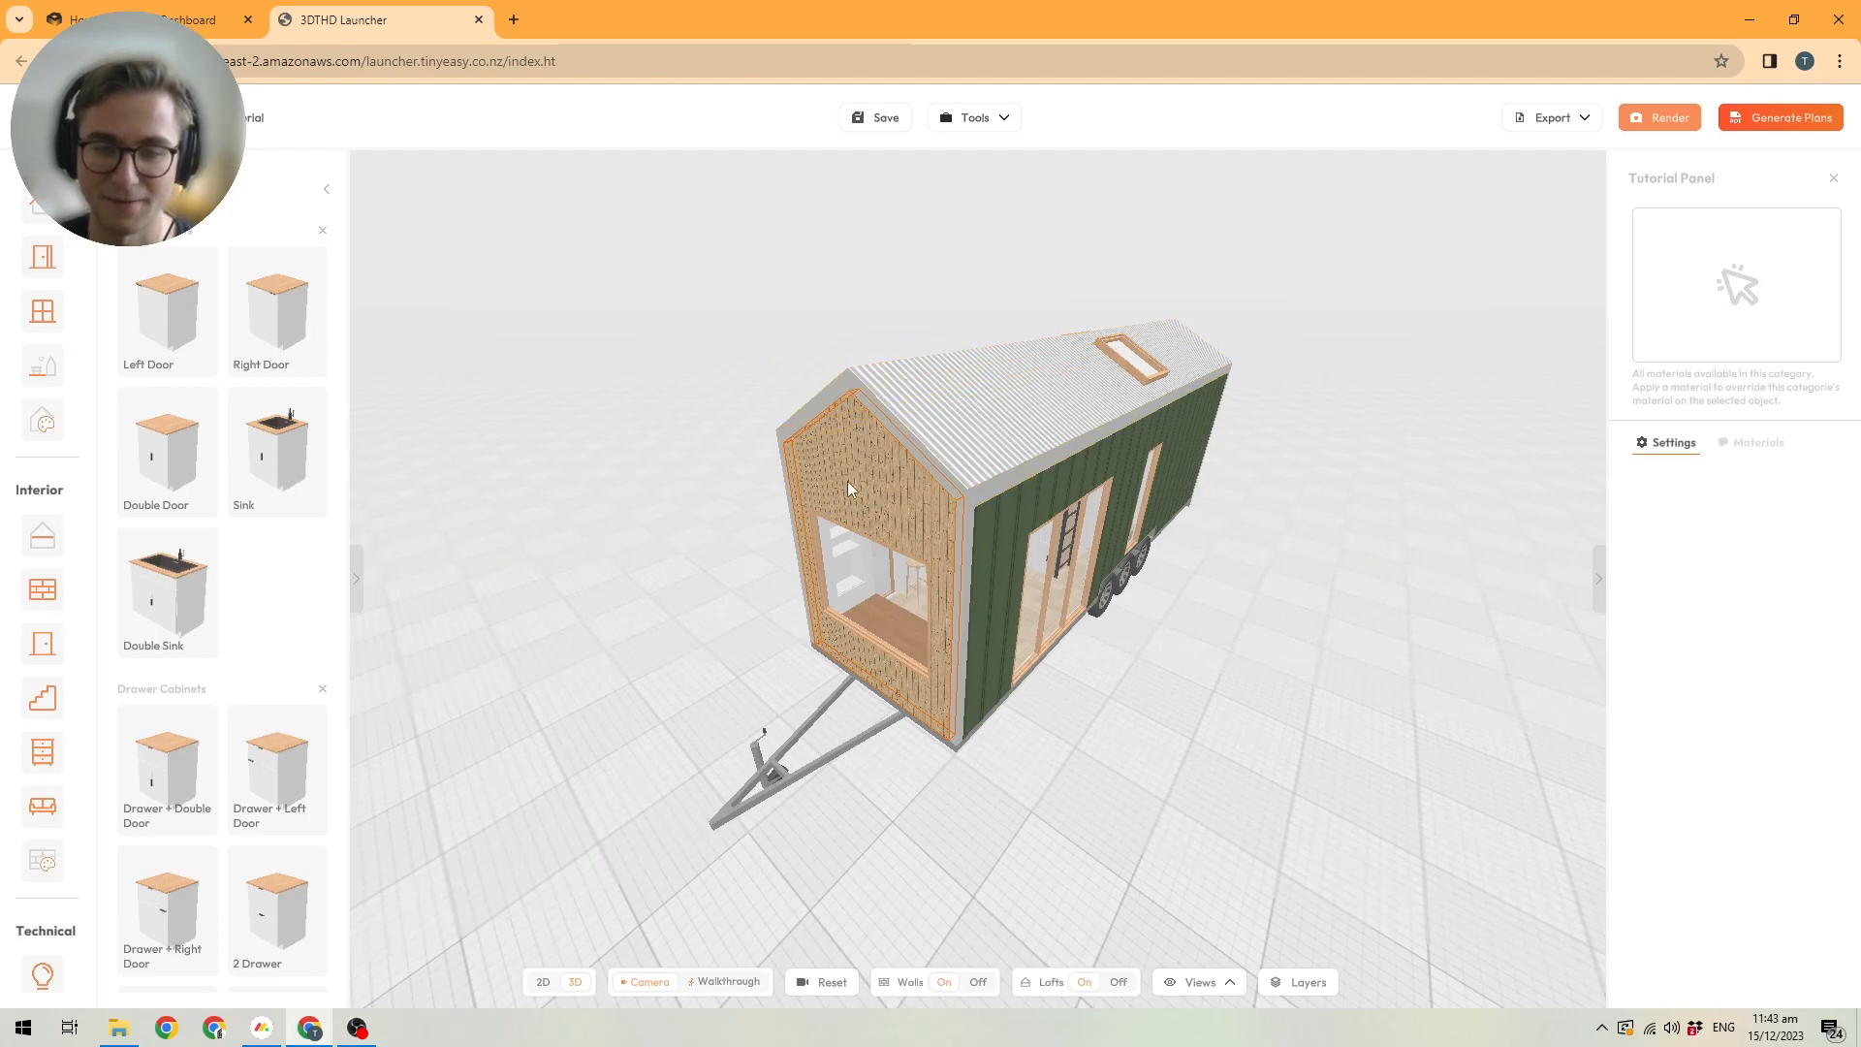
click(1752, 443)
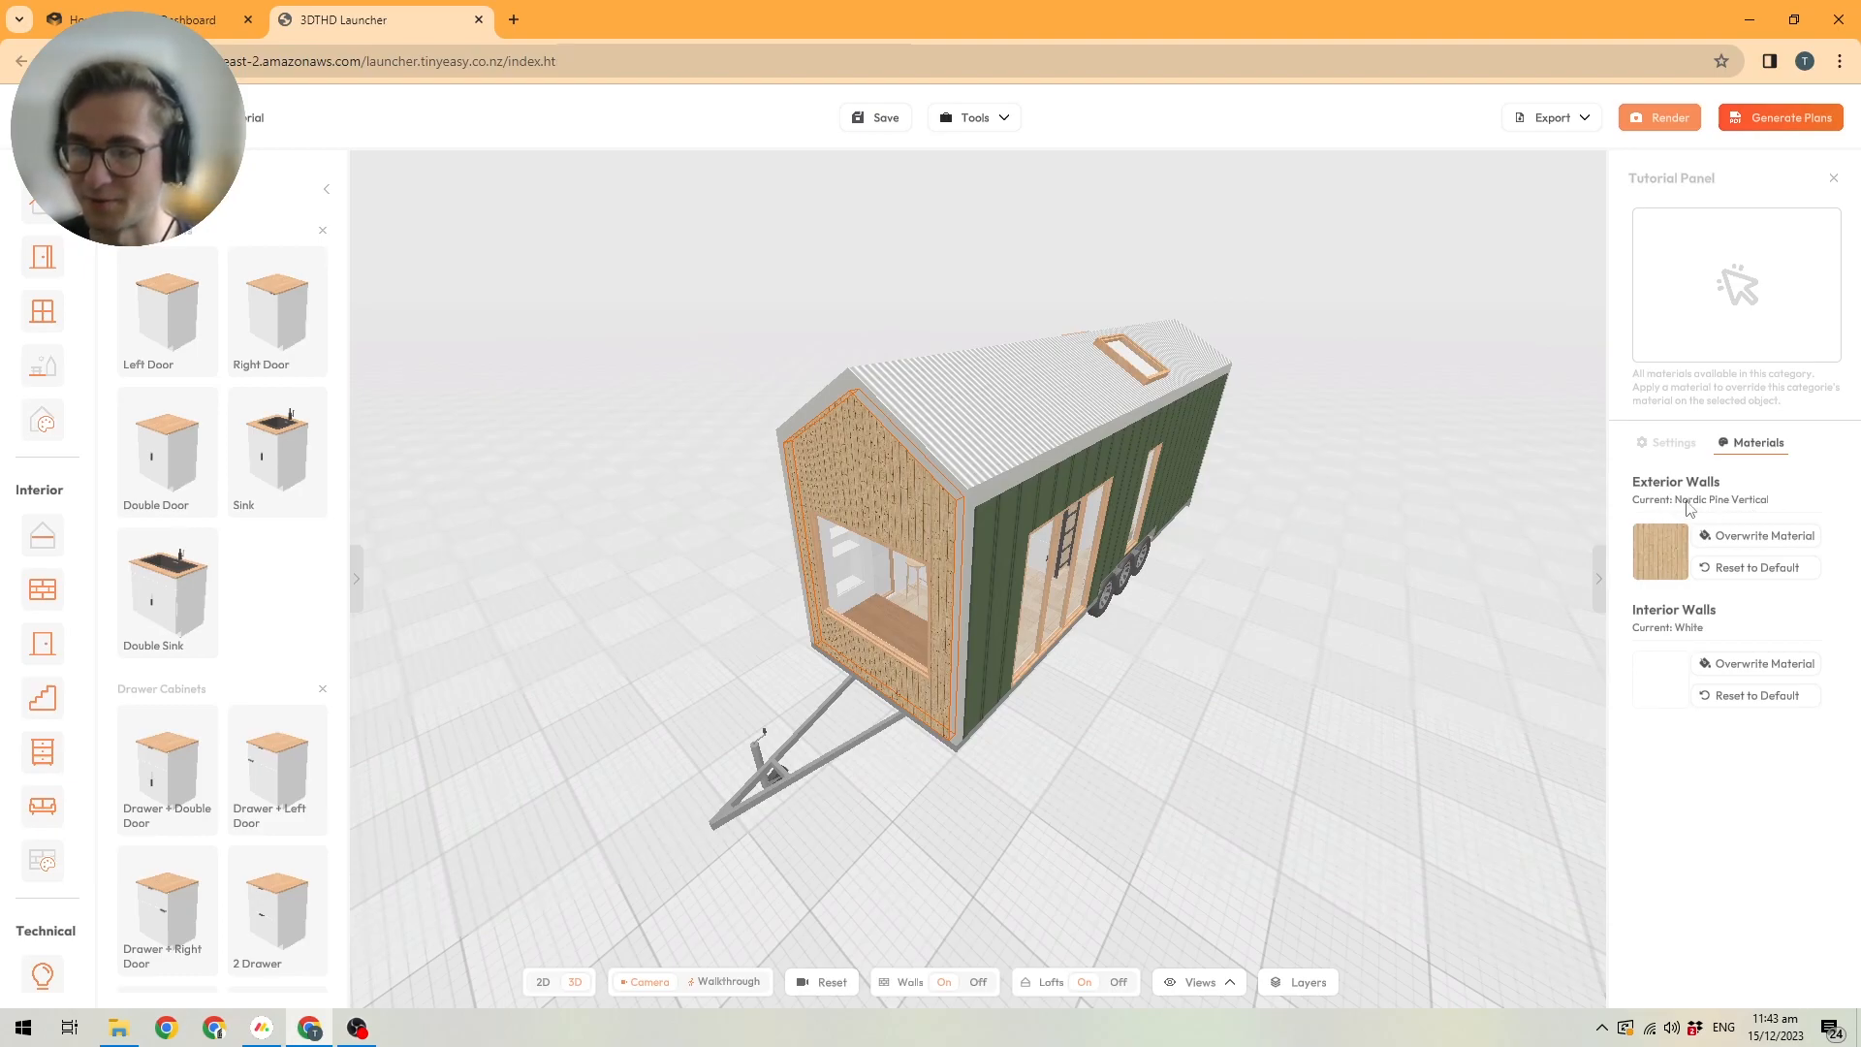
click(1734, 572)
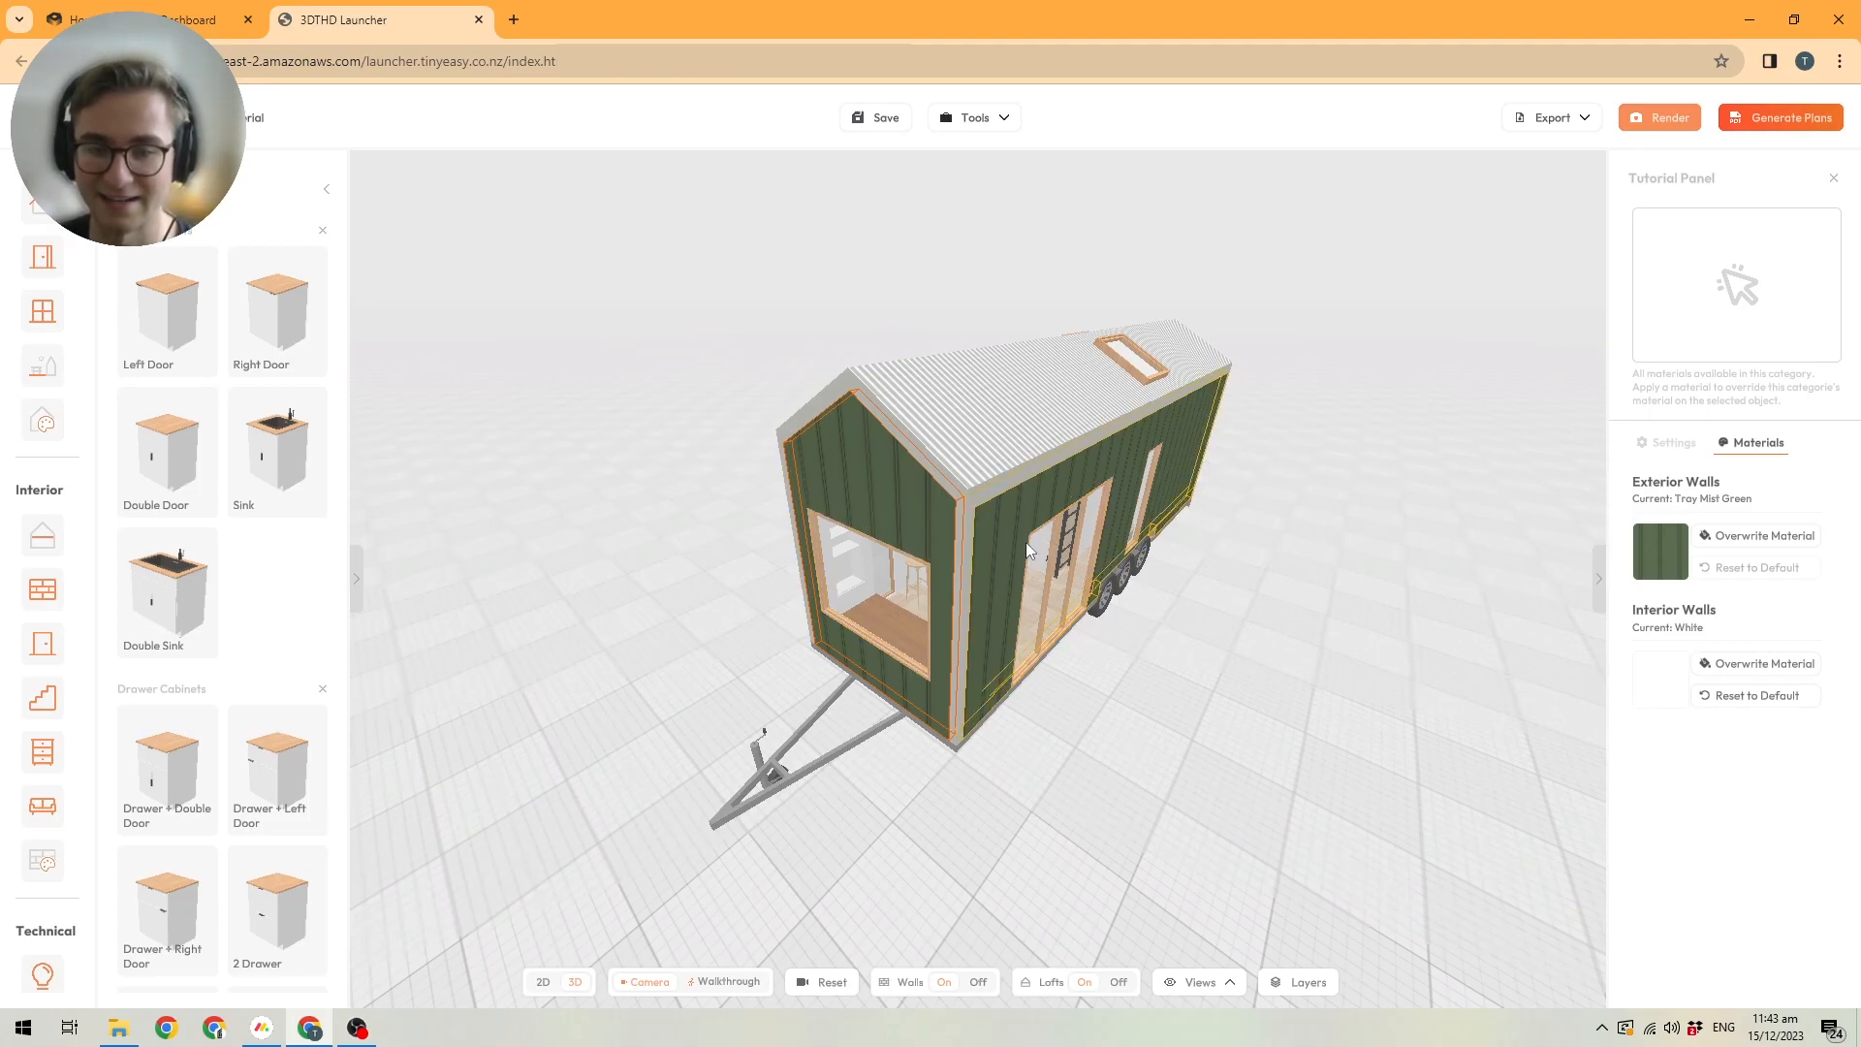
Reset the exterior material of the opposite long side wall to the default Tray Mist Green.
drag(791, 561, 1010, 464)
click(1002, 463)
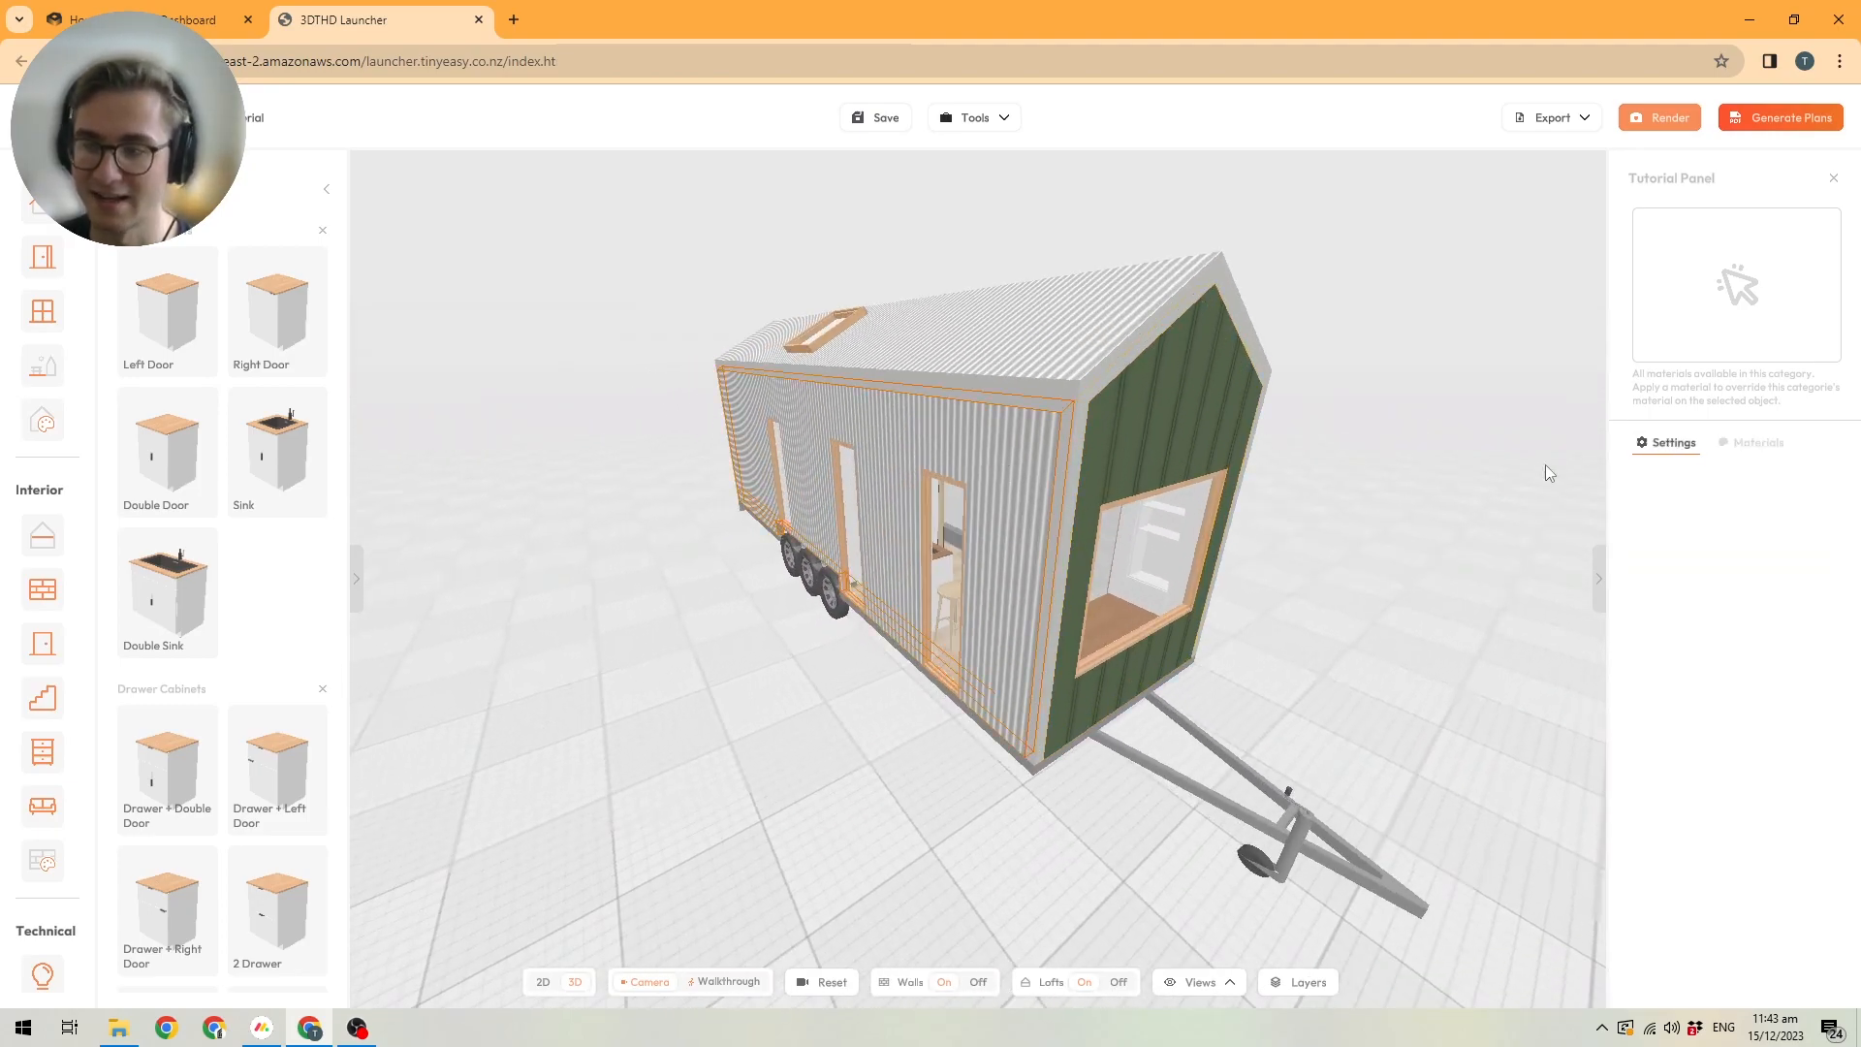
click(1757, 442)
click(1757, 567)
Reset the exterior material of the rear gable wall to the default Tray Mist Green.
drag(1008, 526, 933, 502)
click(939, 510)
click(1760, 444)
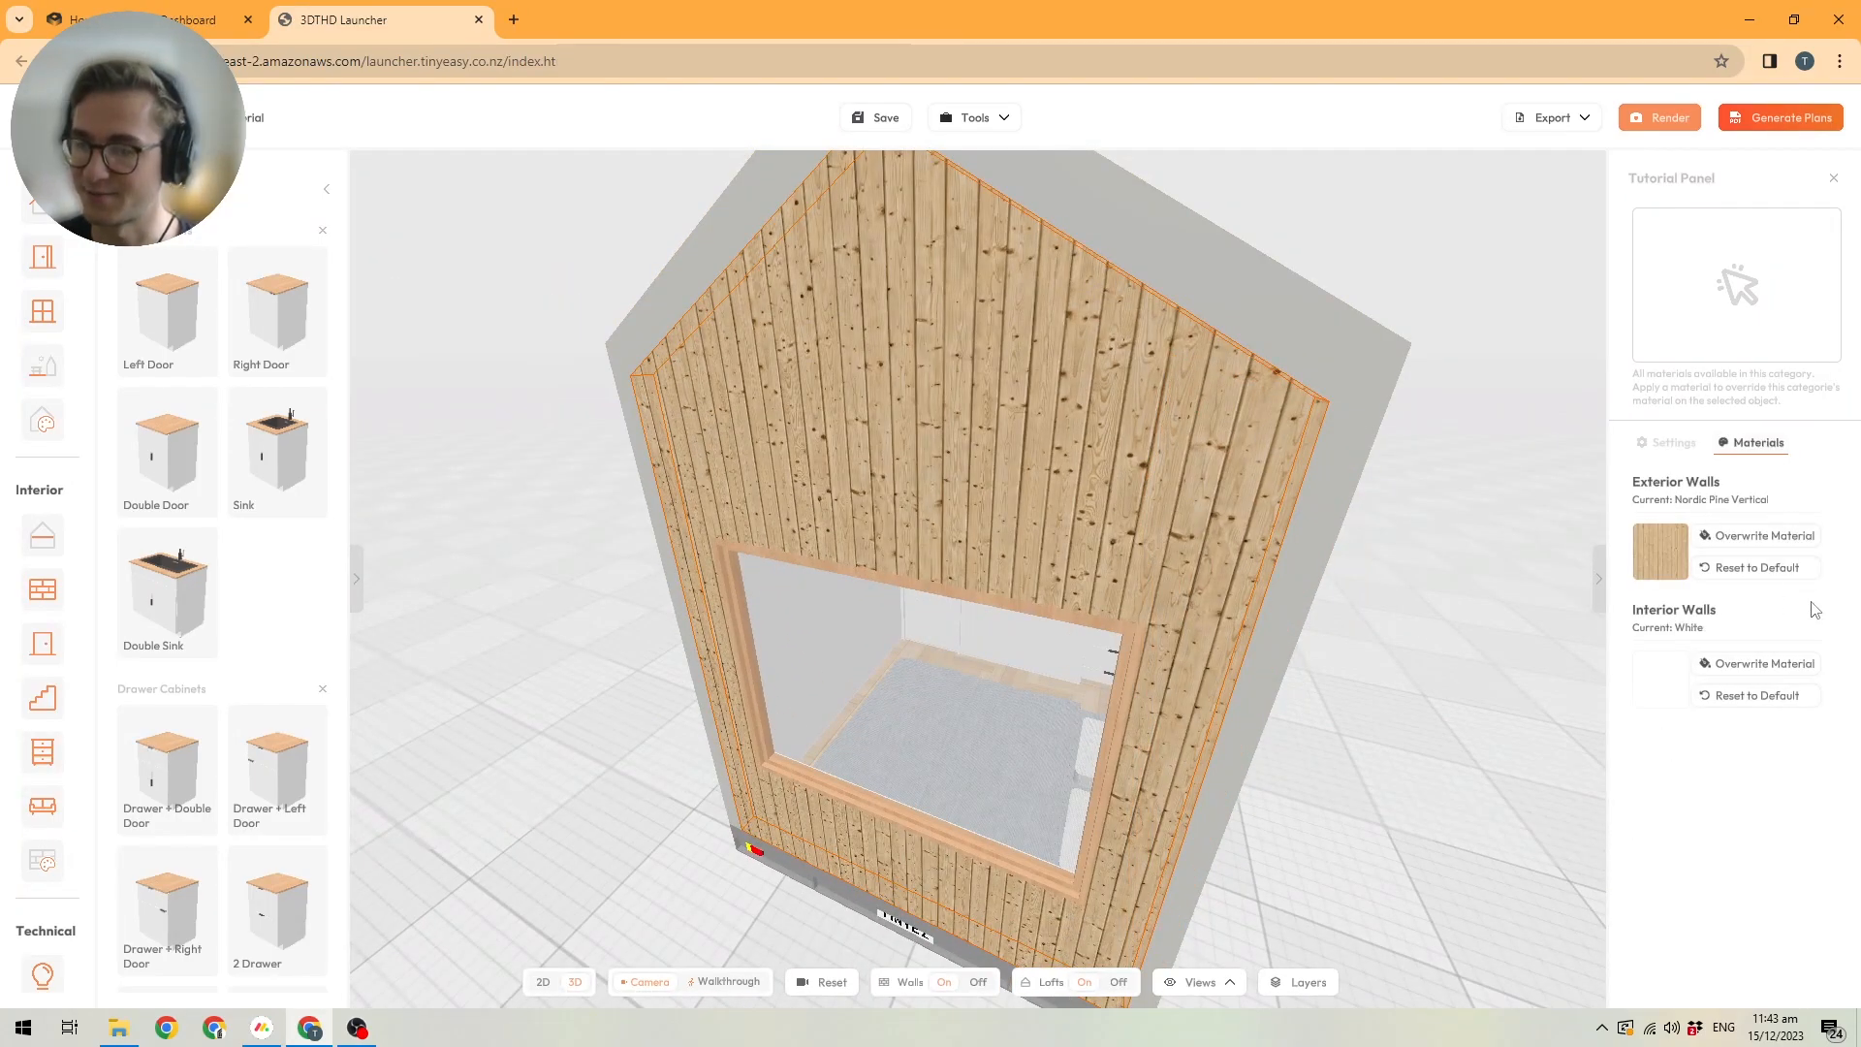
click(1757, 567)
scroll(1057, 495, down, 5)
drag(903, 399, 1178, 438)
scroll(1179, 438, down, 3)
drag(661, 491, 835, 496)
right_drag(836, 496, 1367, 382)
drag(742, 446, 831, 450)
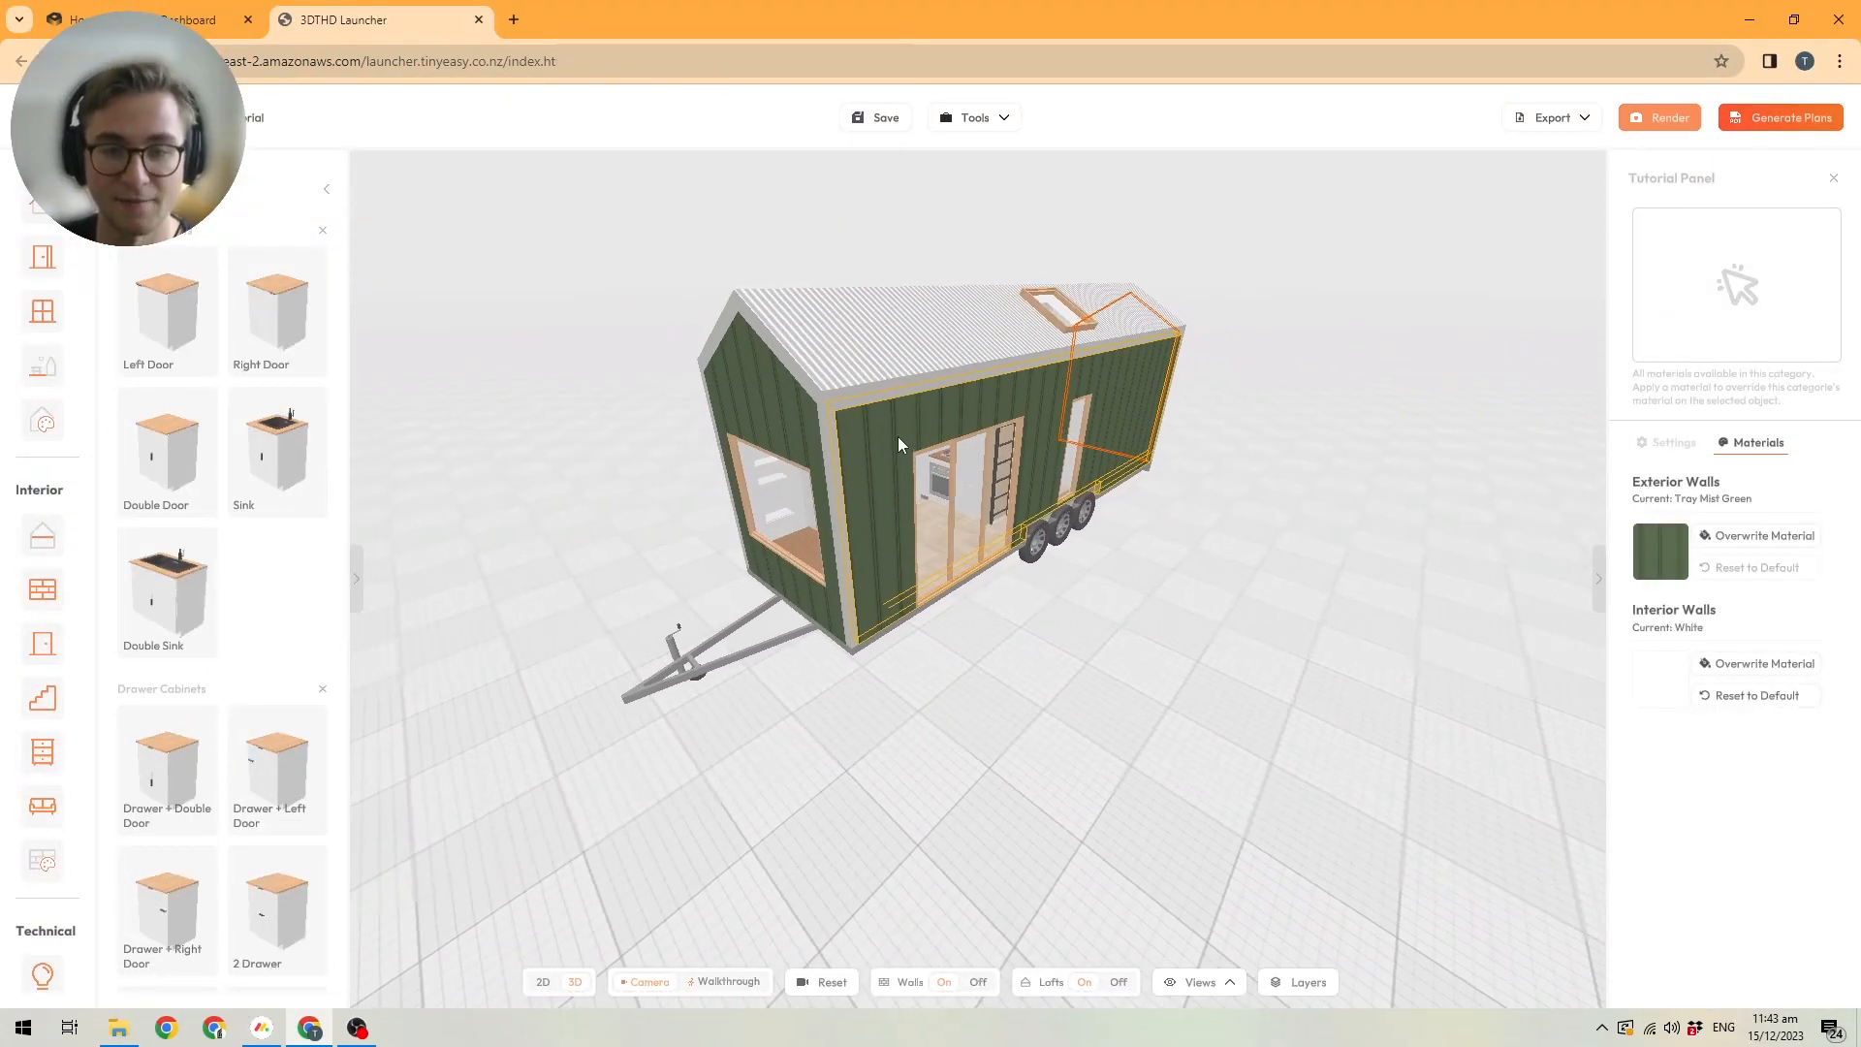
Override the front corner Flashings material with Mist Green from Plain Metal and apply it to all flashings.
scroll(743, 433, up, 1)
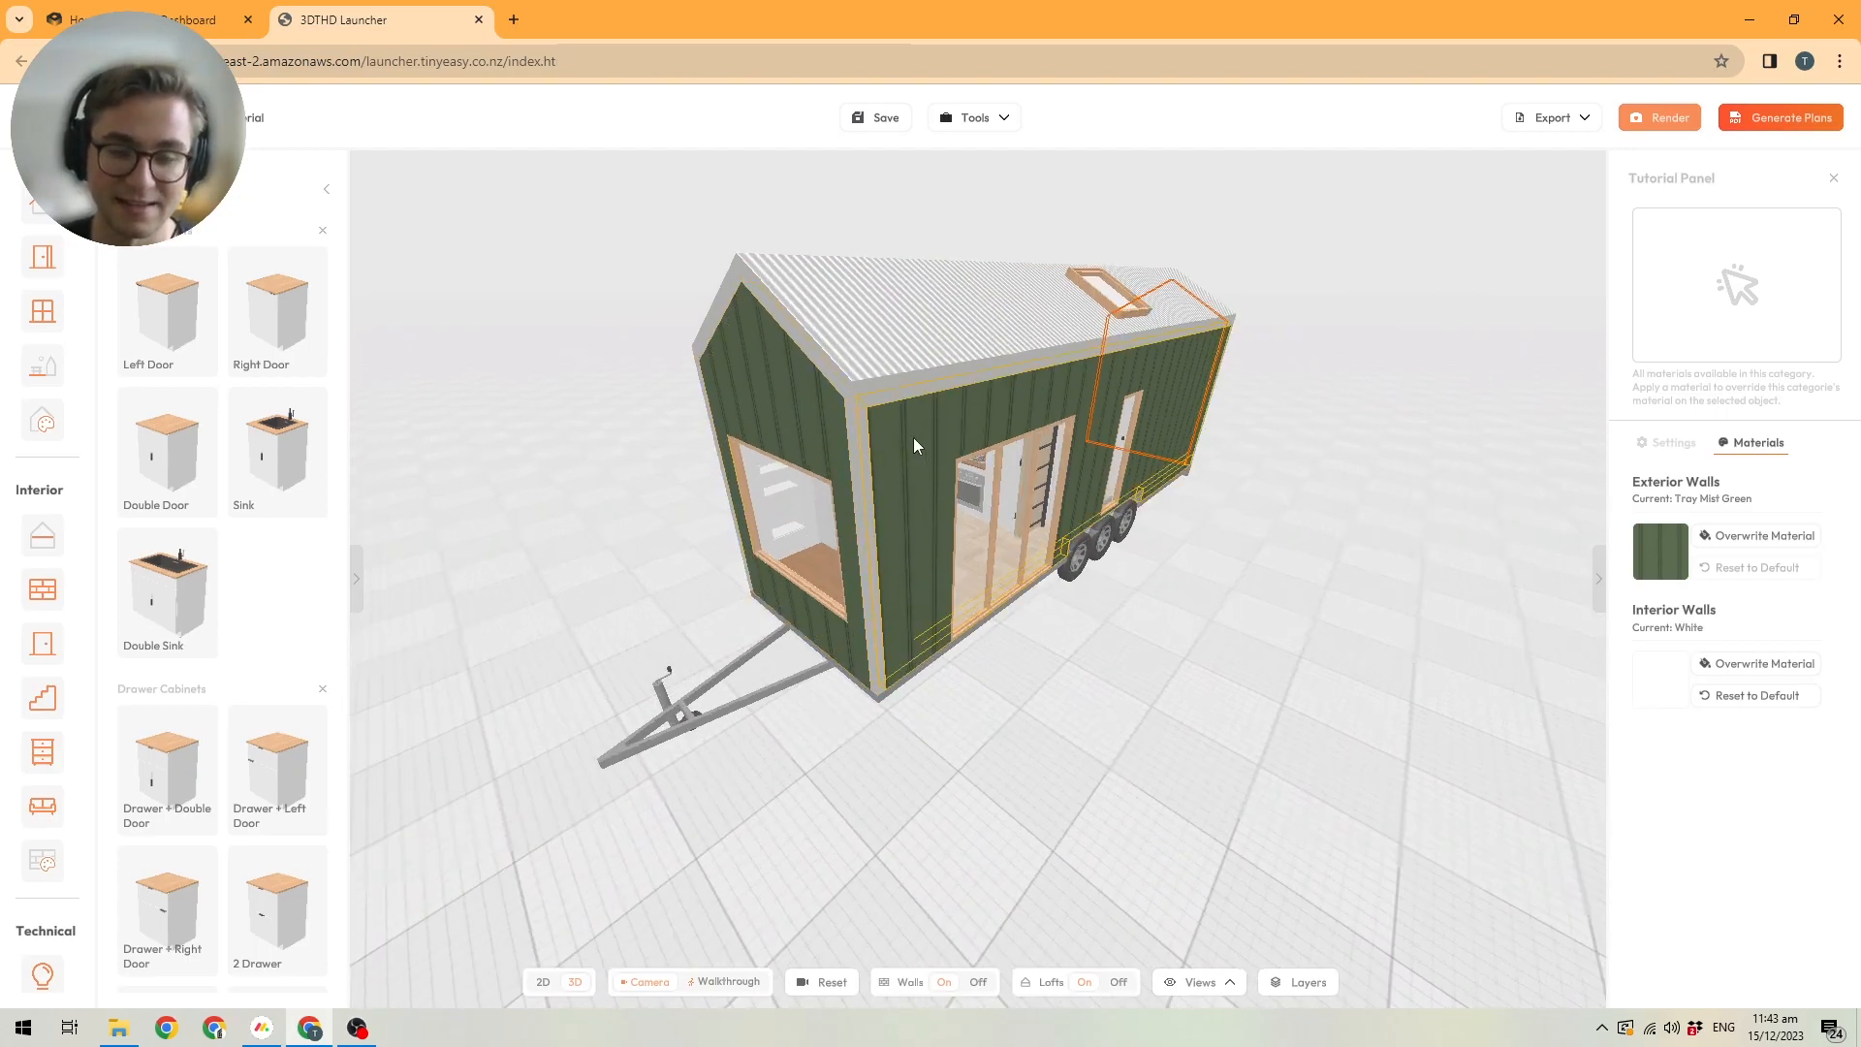
click(862, 446)
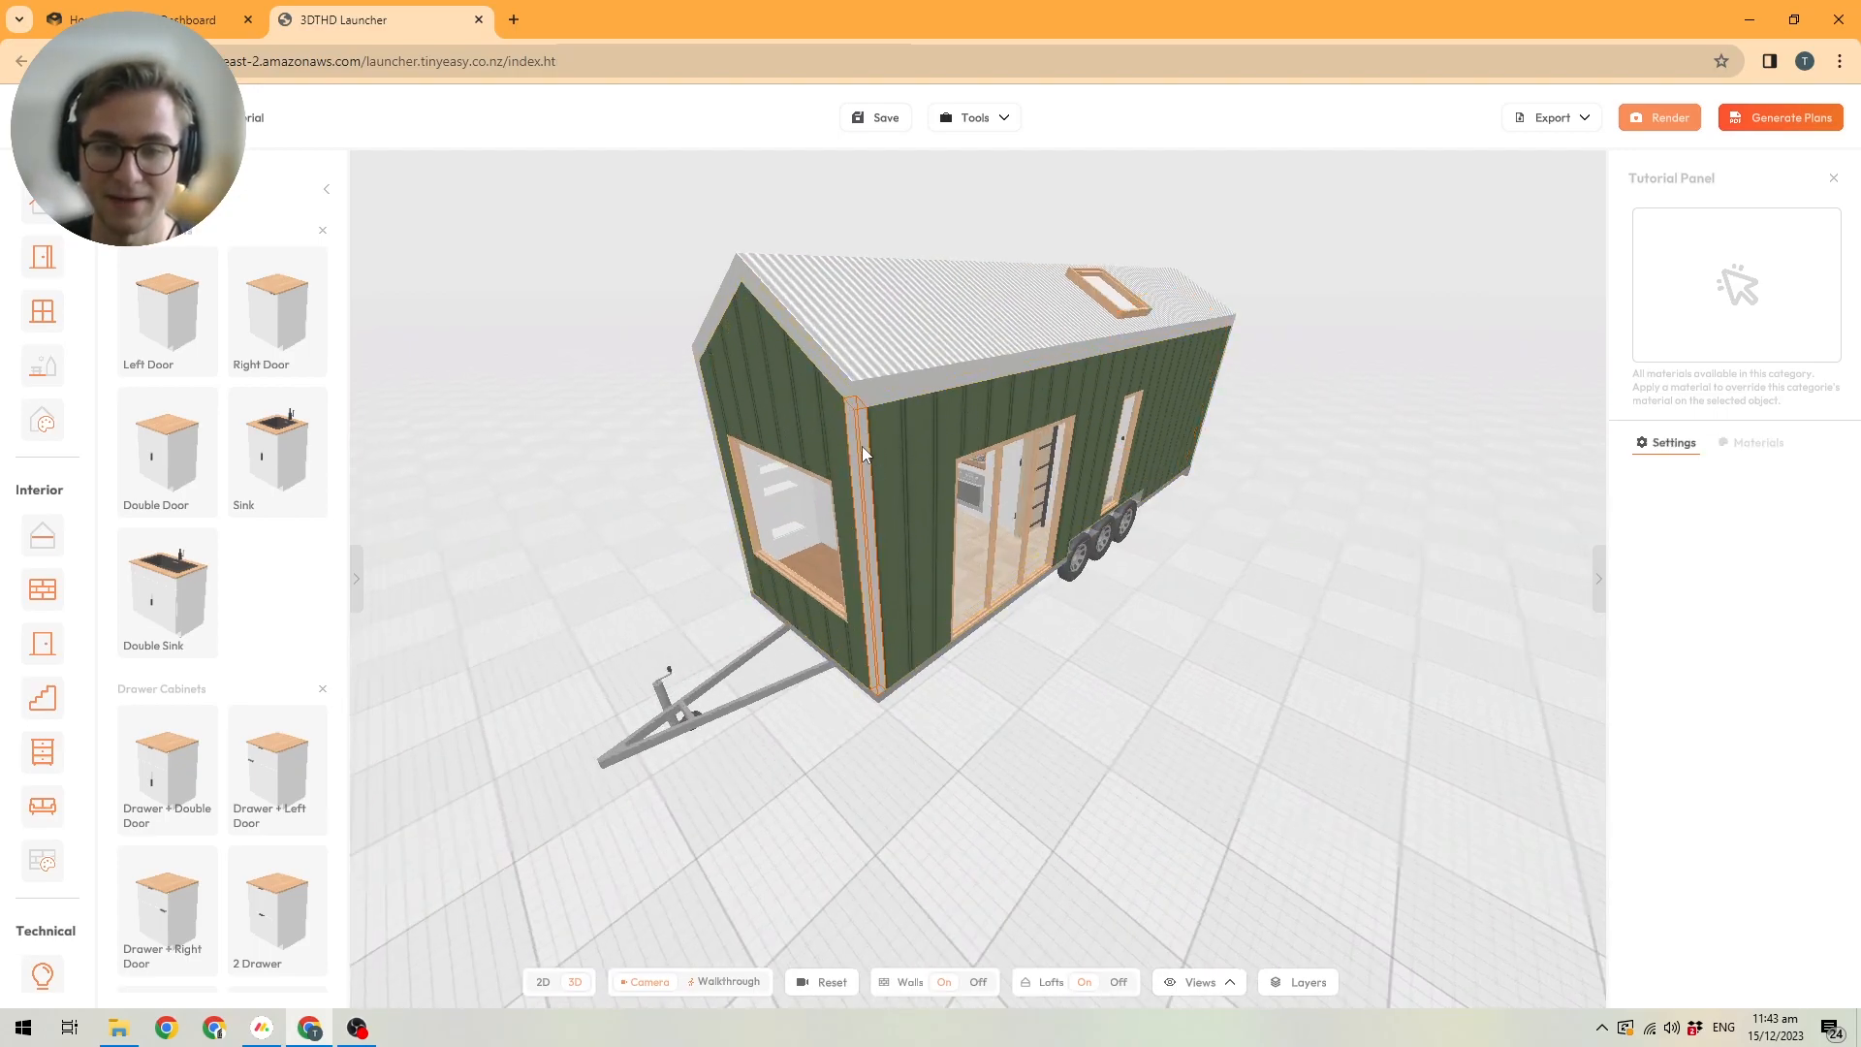
click(1755, 442)
click(1757, 537)
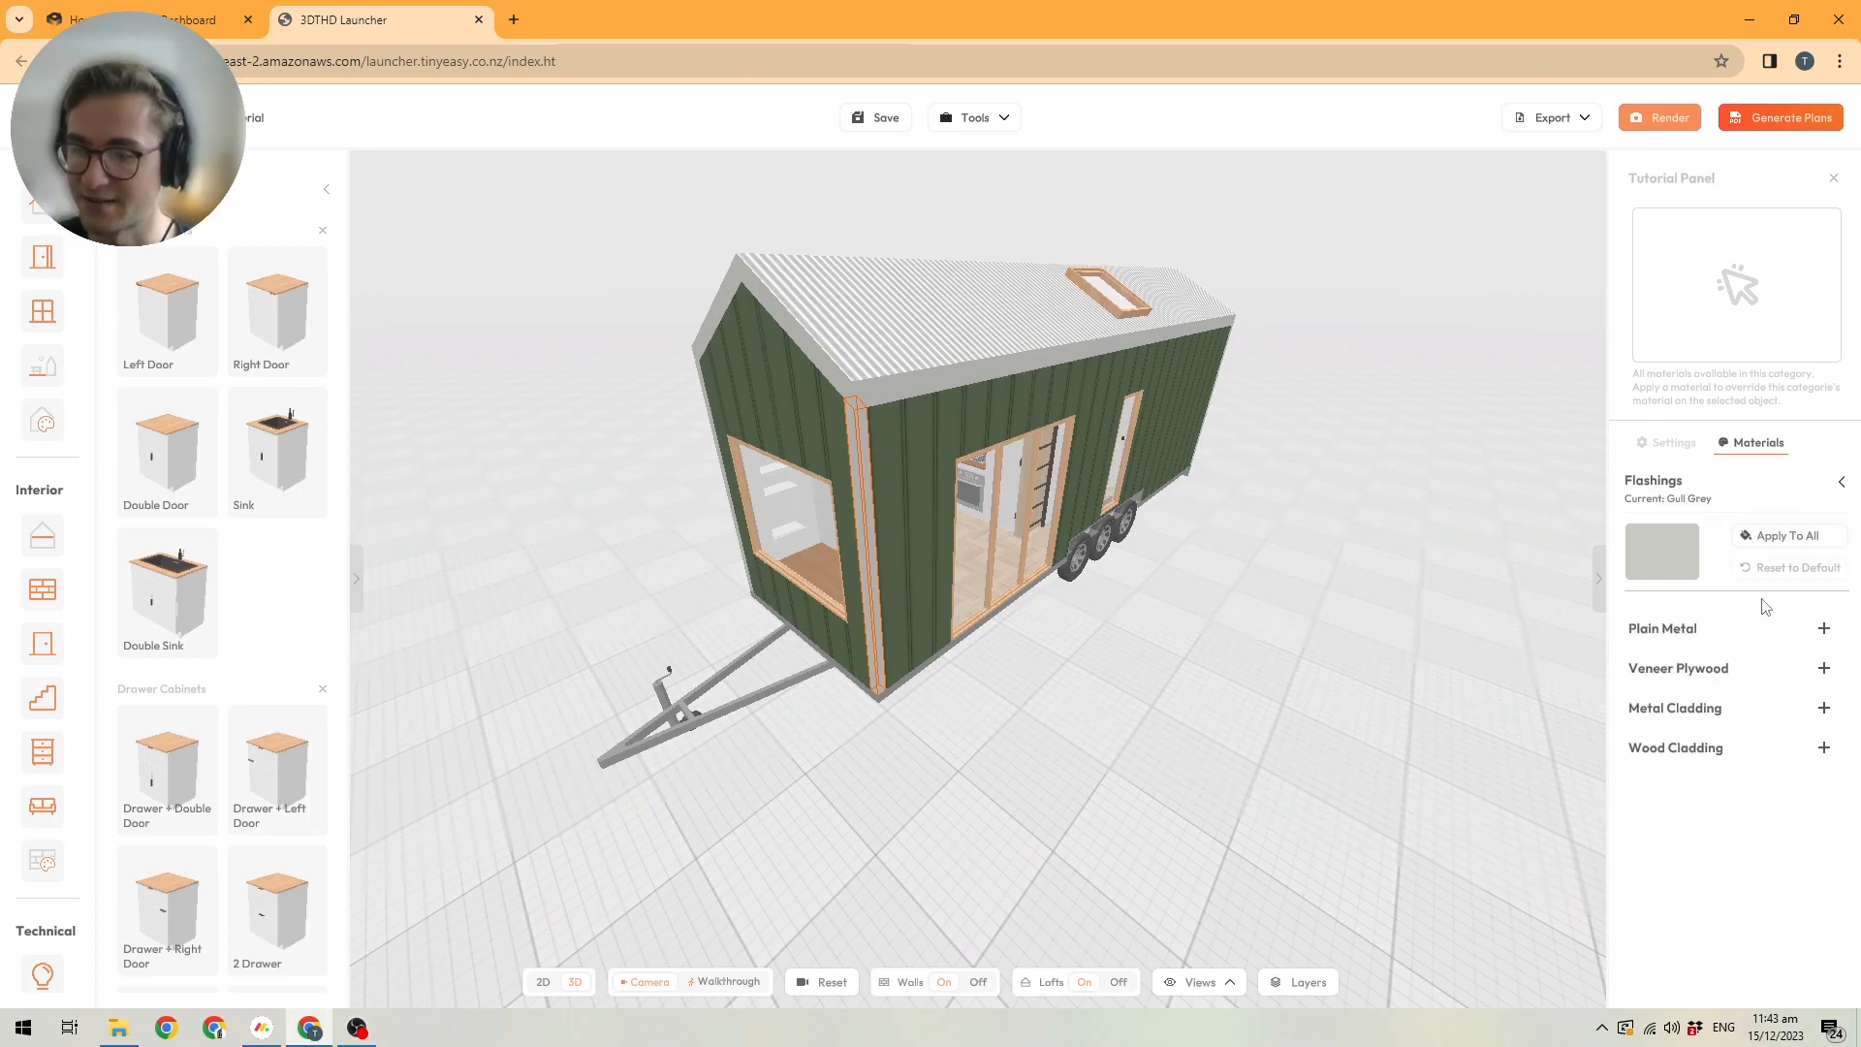
click(1823, 709)
click(1825, 629)
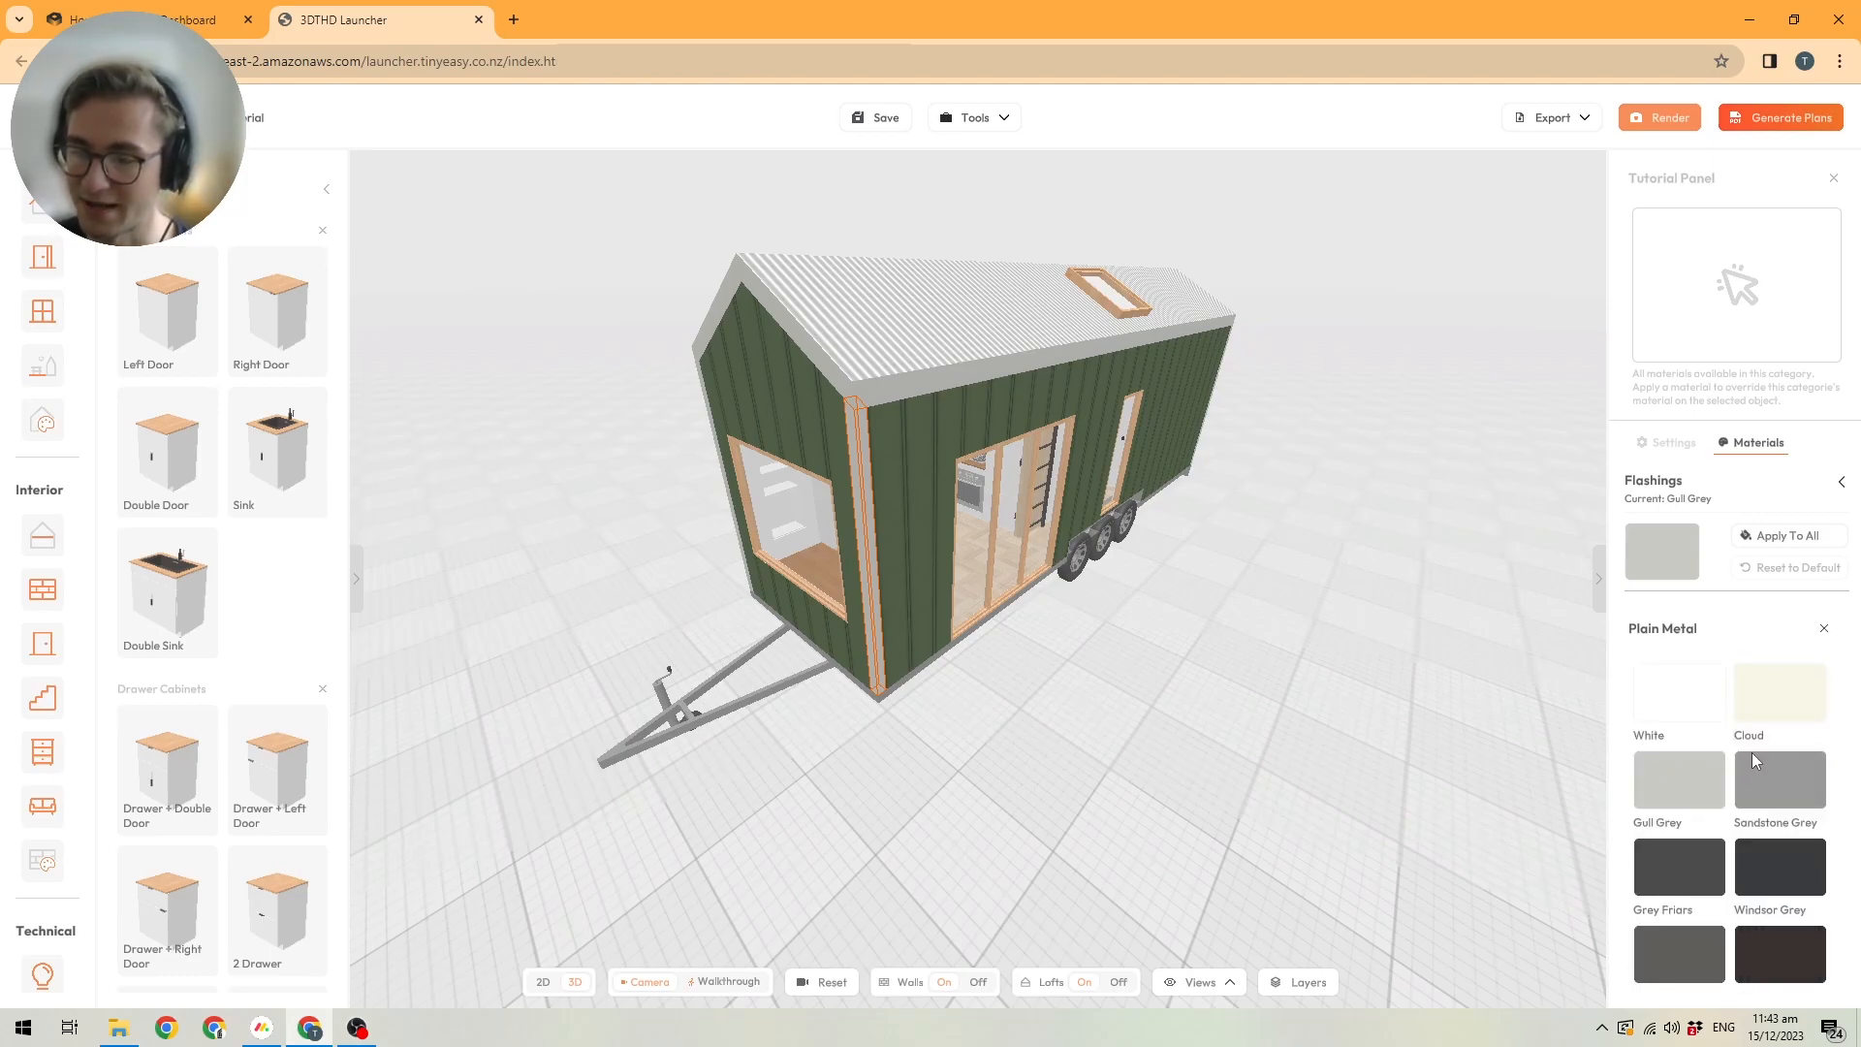
scroll(1752, 753, down, 5)
click(1682, 793)
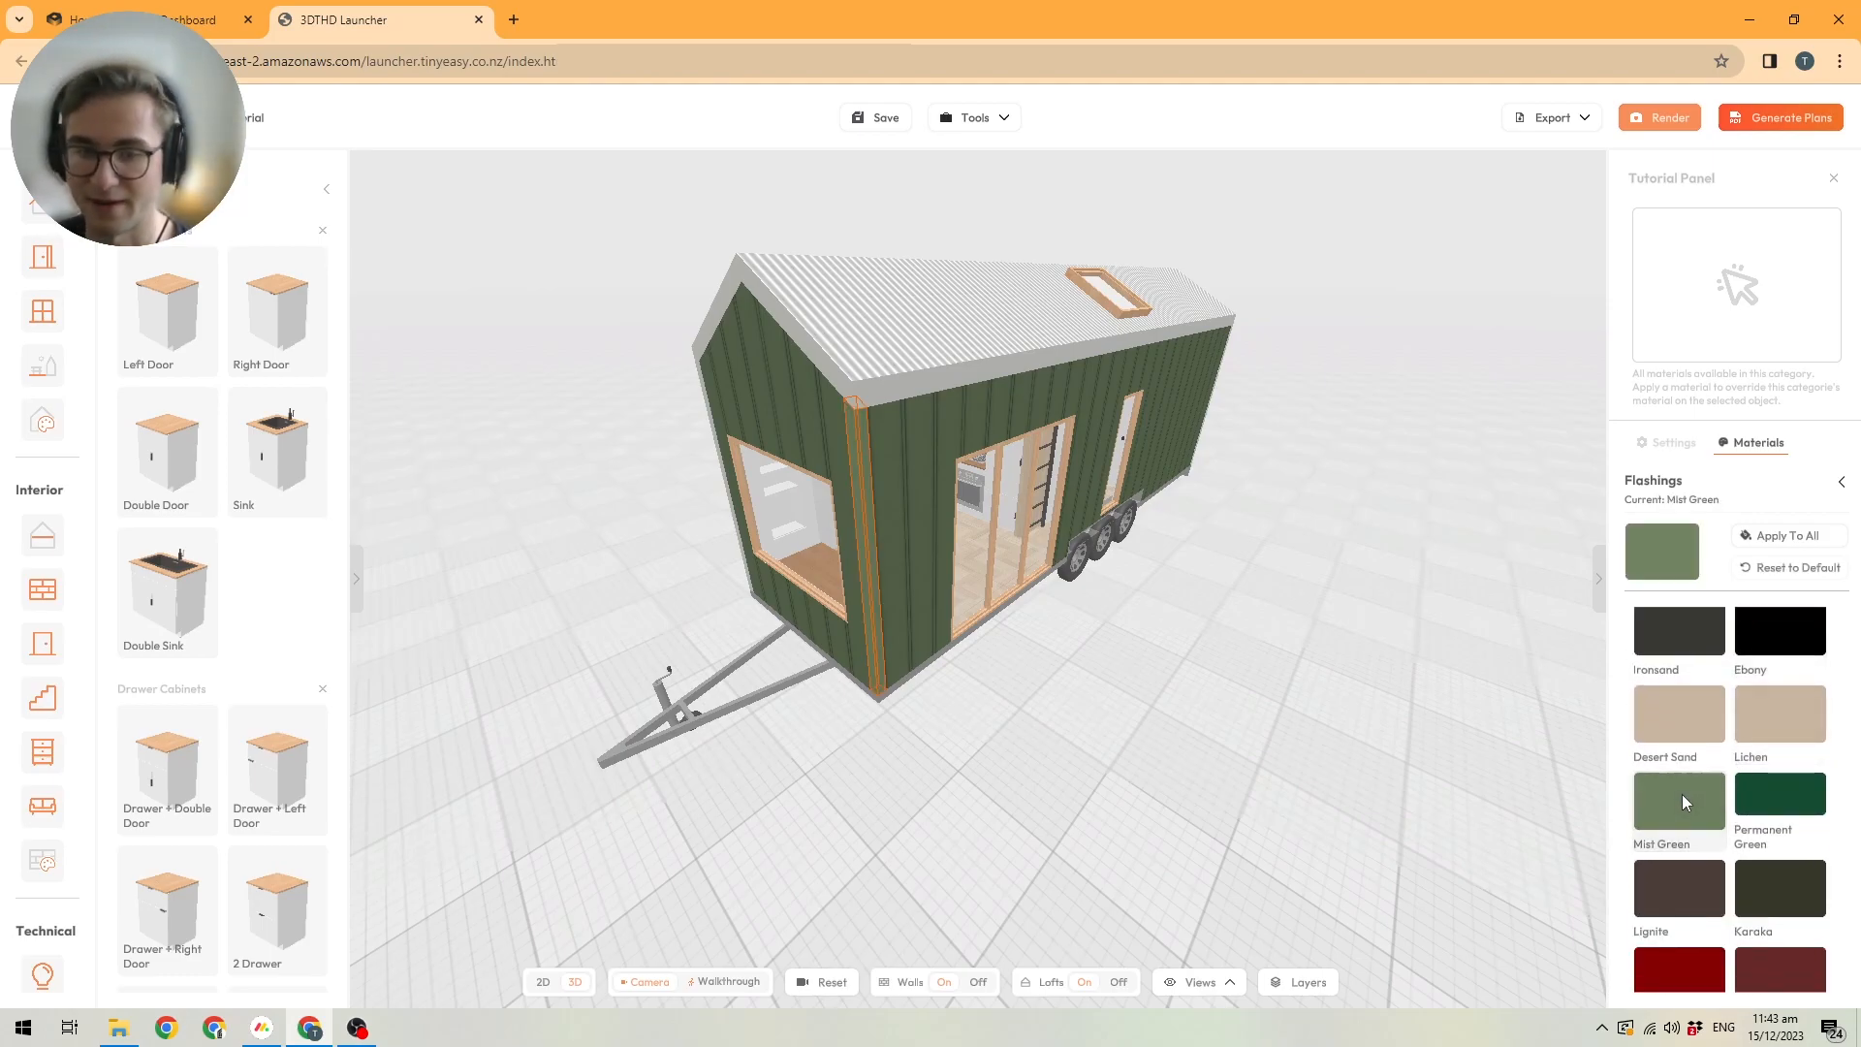
Check the material of the flashing on the opposite front corner, deselect it and review the house exterior.
drag(804, 693, 1130, 601)
scroll(1095, 630, down, 2)
click(918, 562)
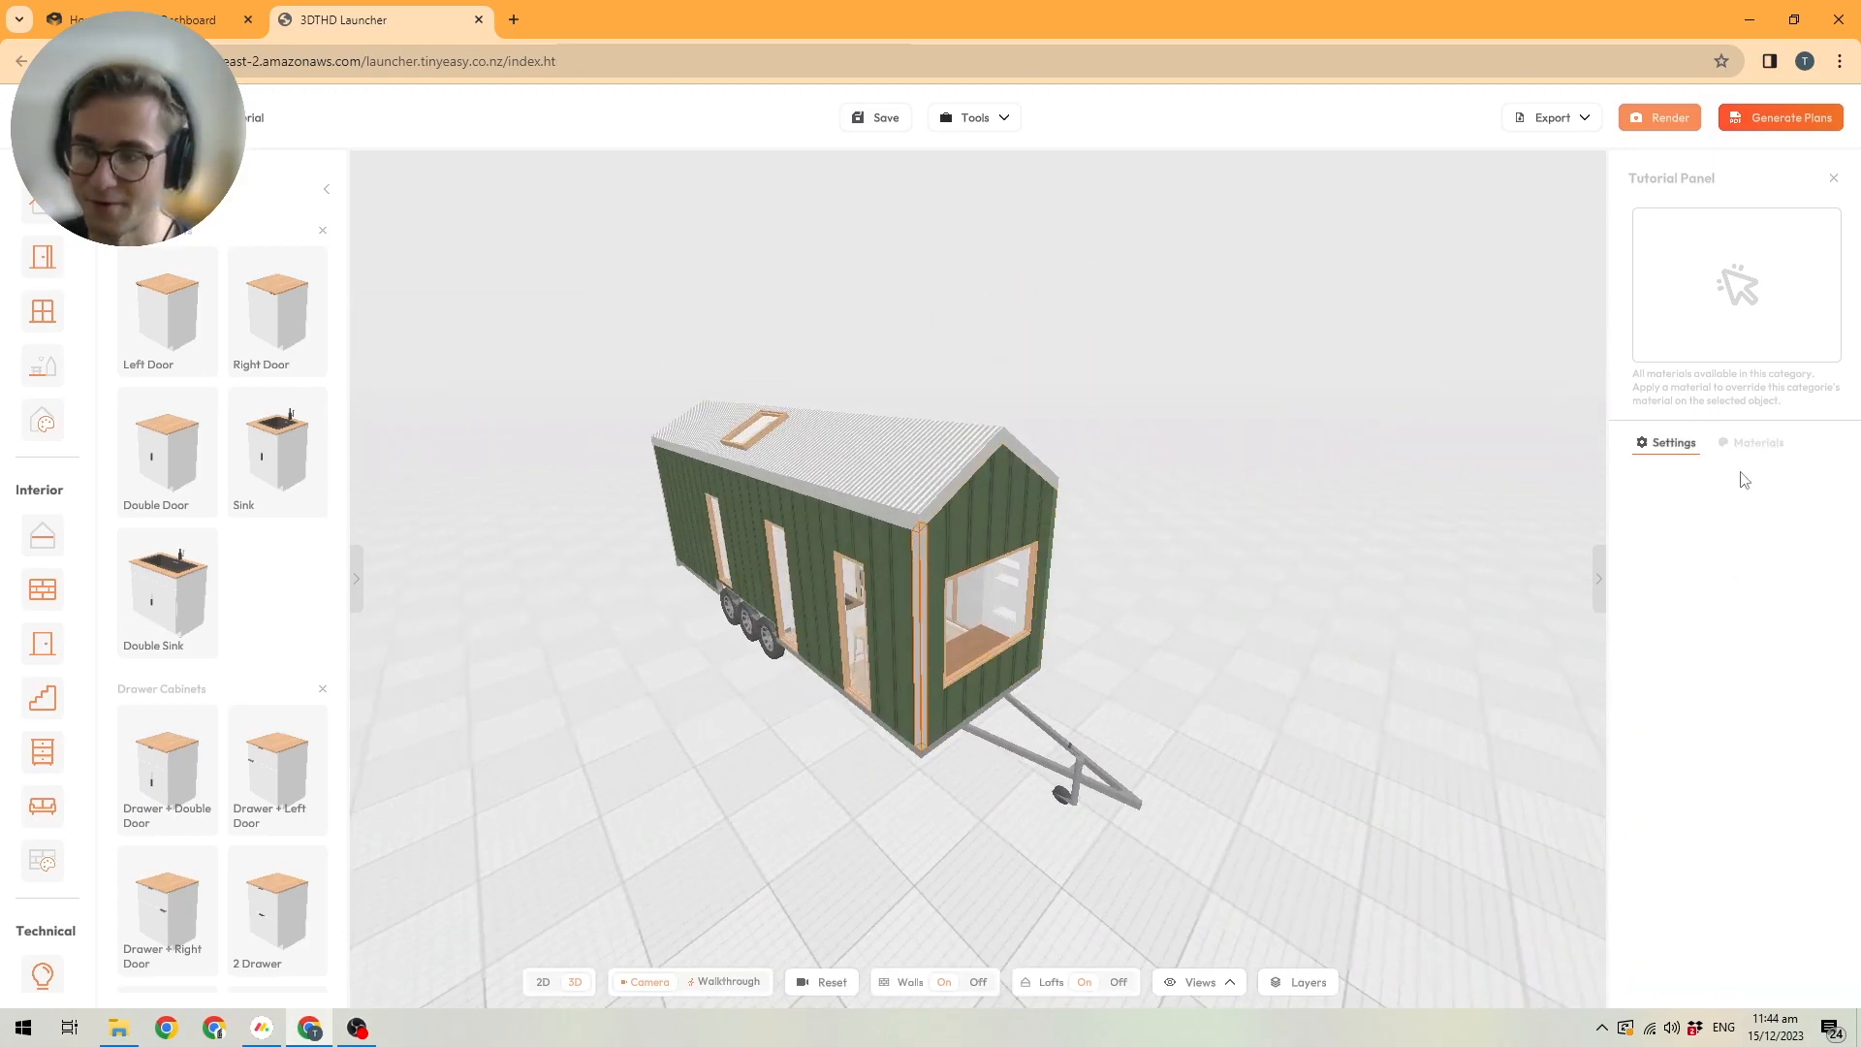
click(1754, 442)
drag(1205, 634, 1247, 692)
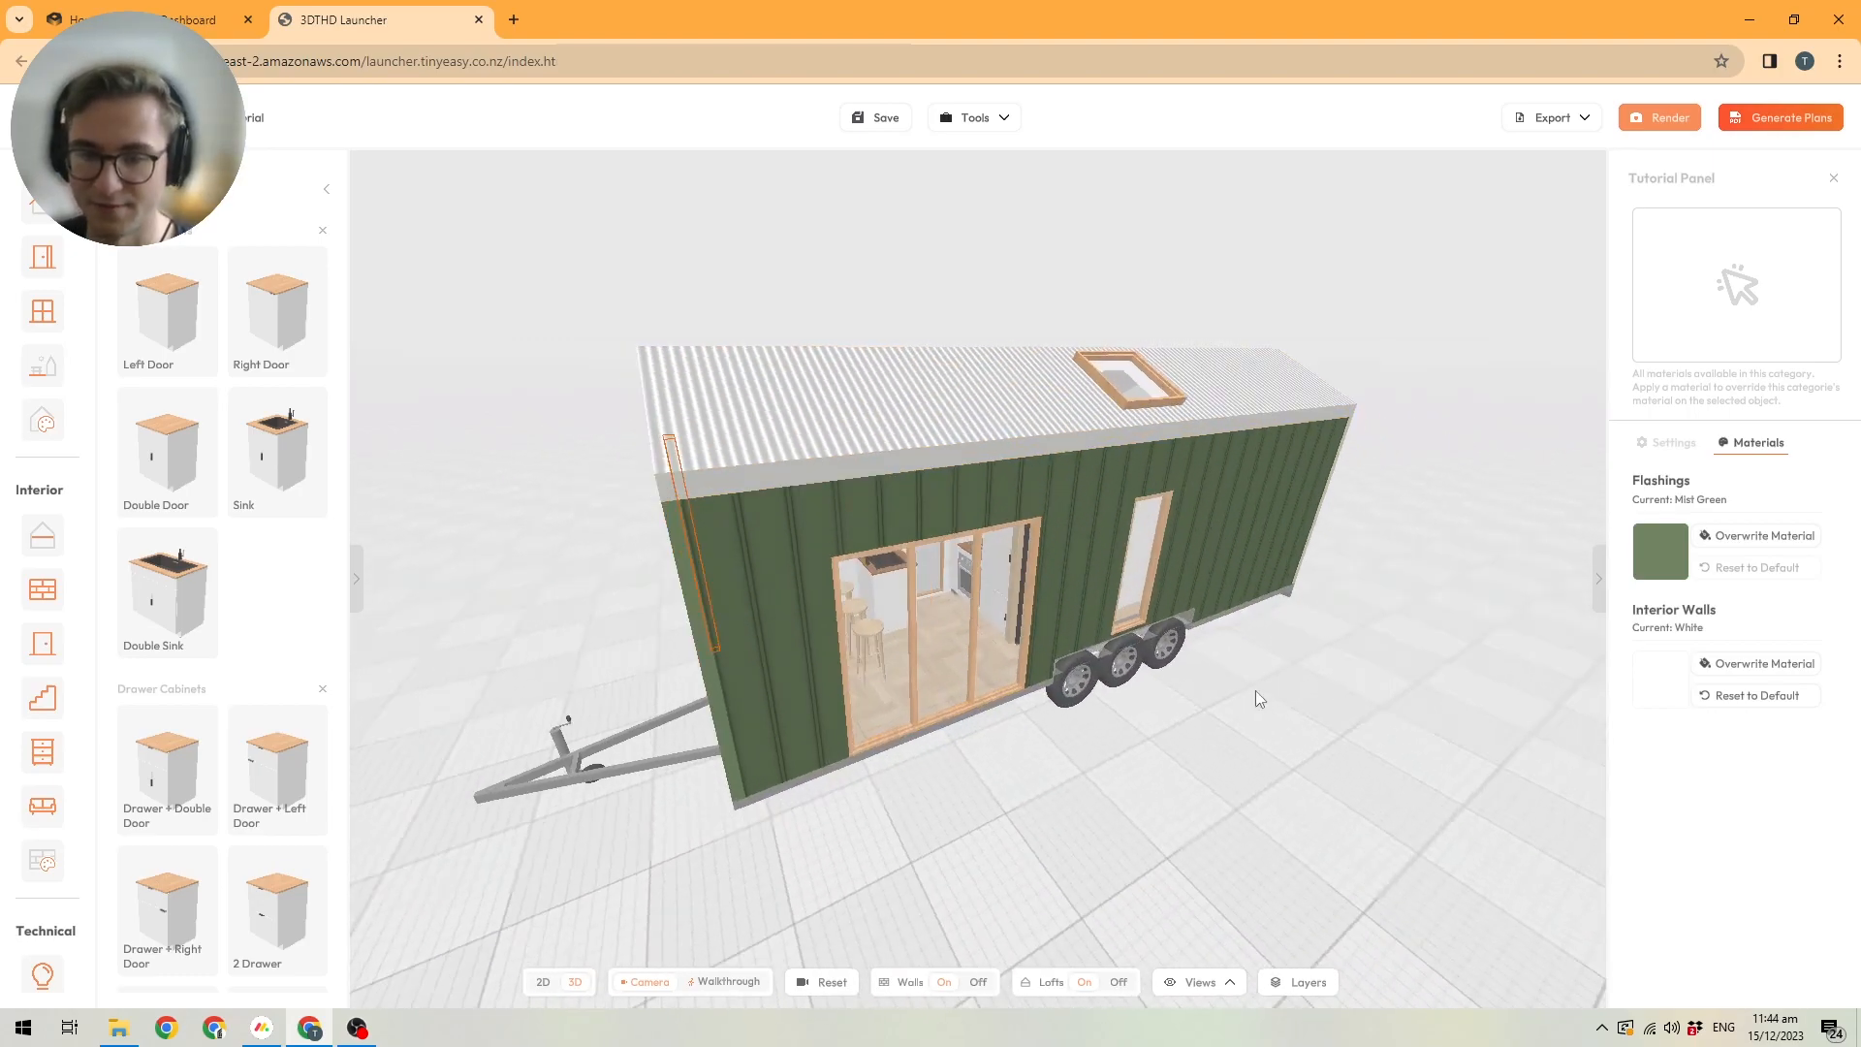
click(1247, 692)
drag(1379, 715, 1357, 642)
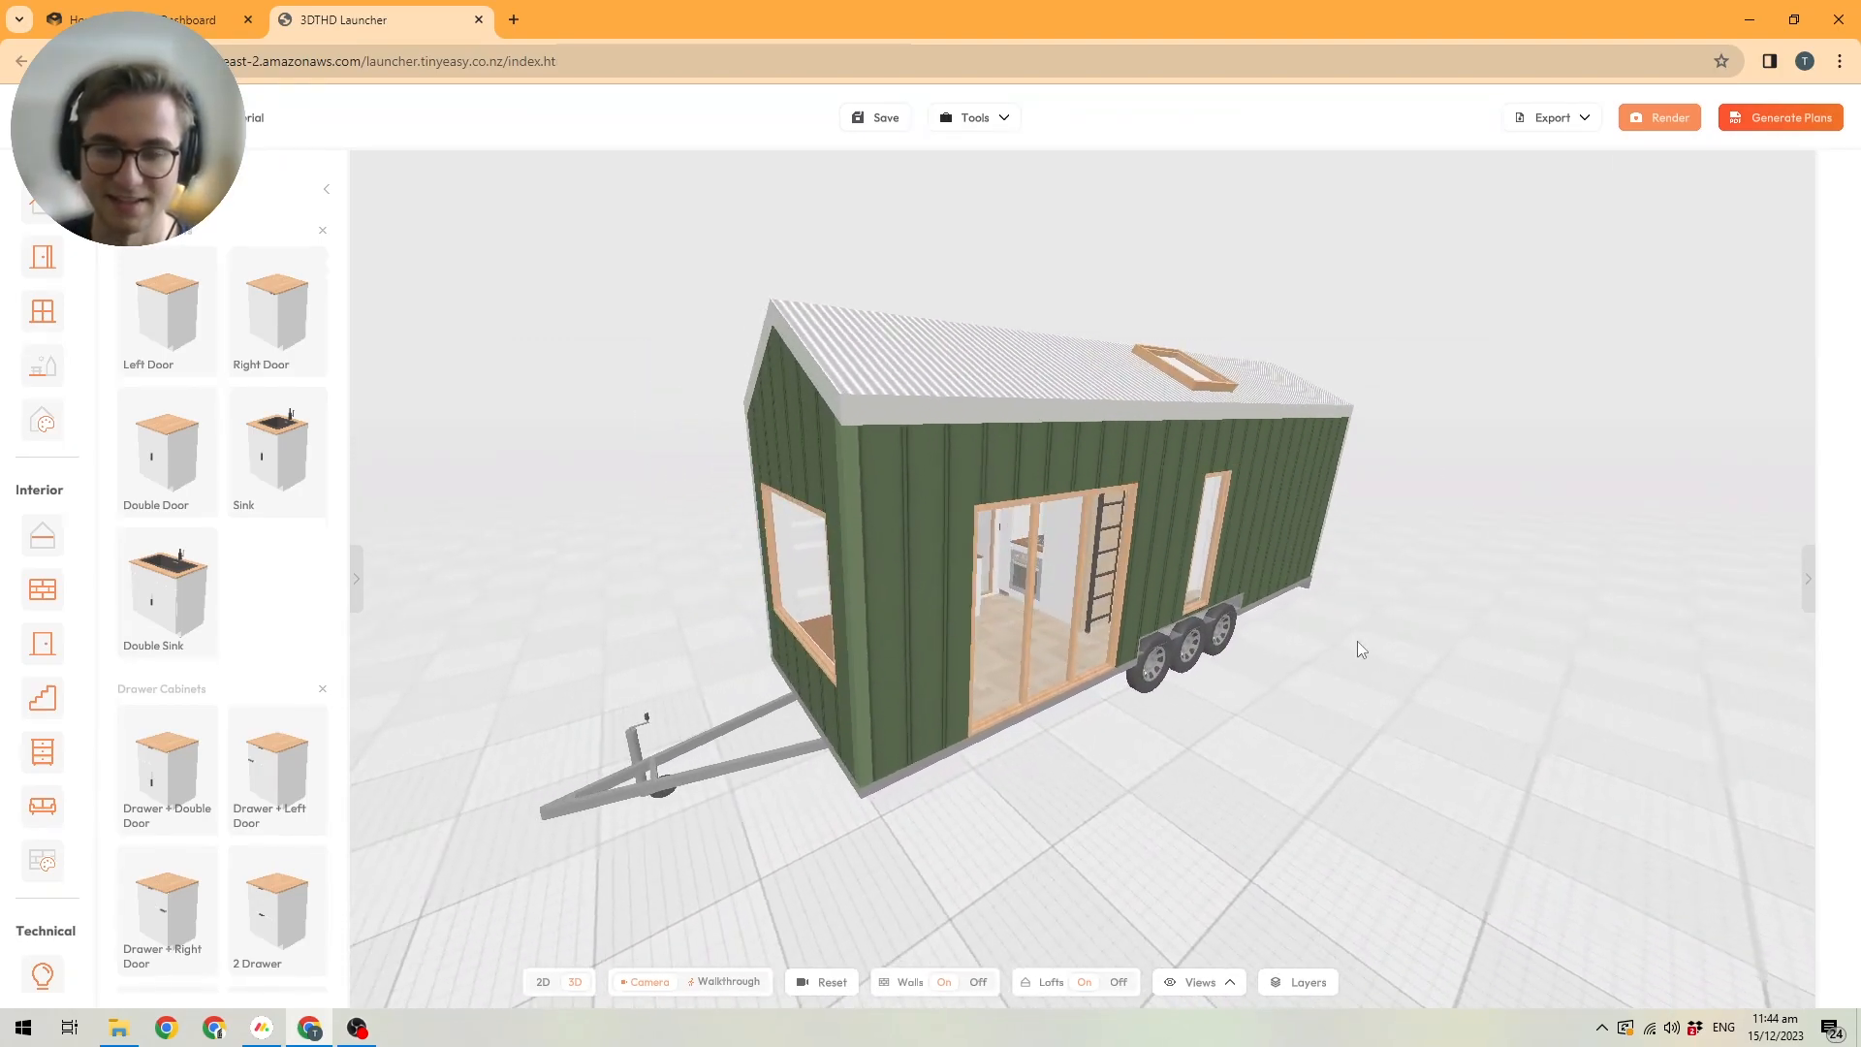